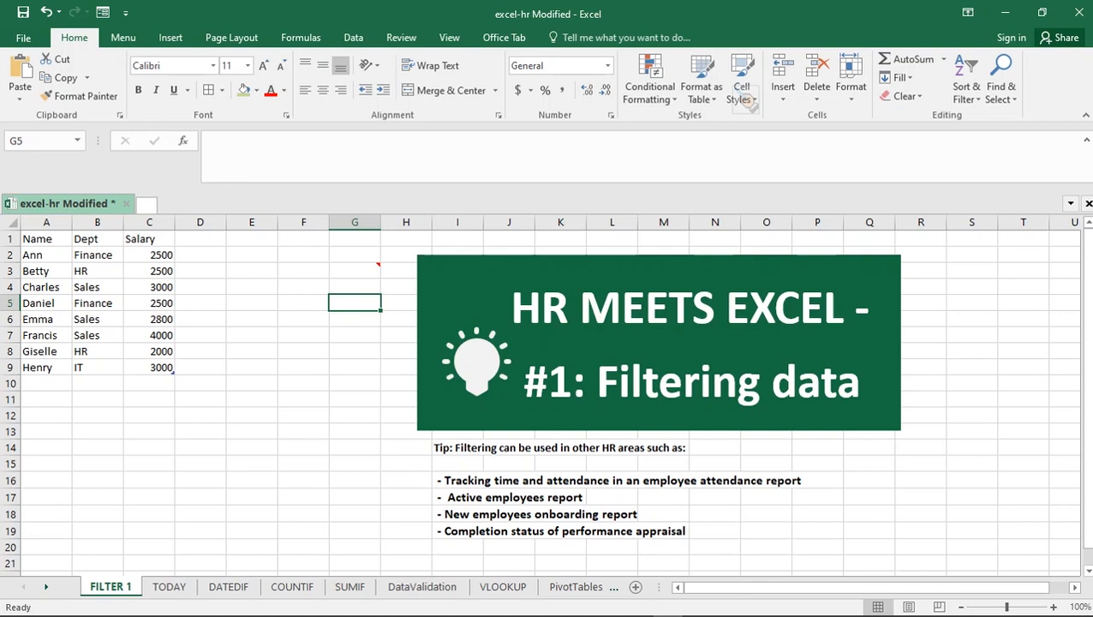
- Turn on filtering for the employee table so the Name, Dept and Salary headers get filter buttons
left_click(251, 318)
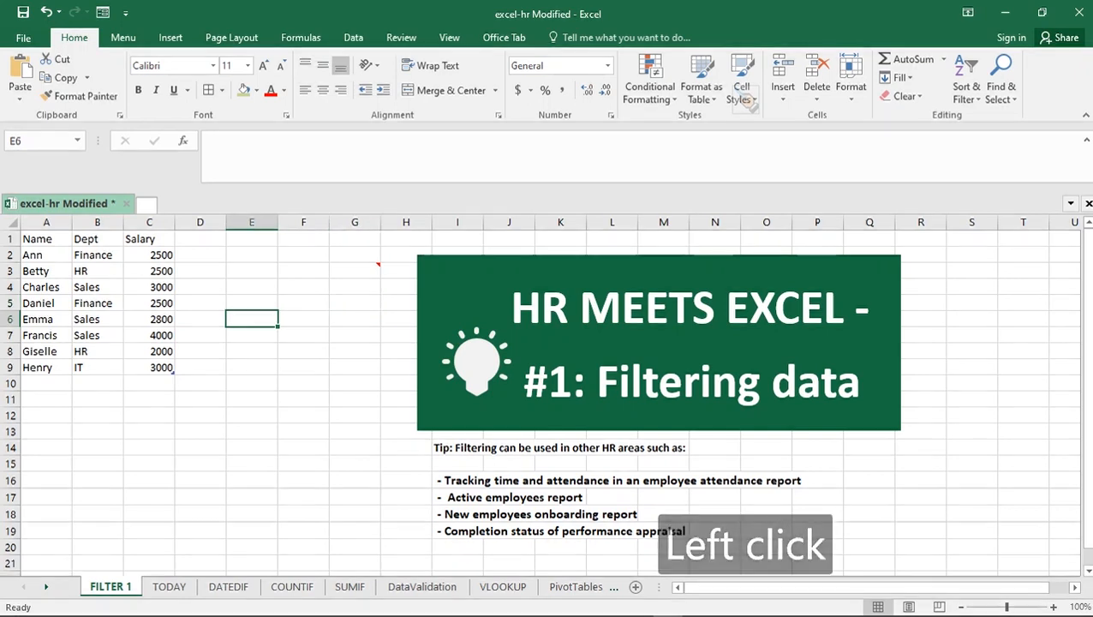
left_click_drag(46, 239, 149, 351)
left_click(149, 303)
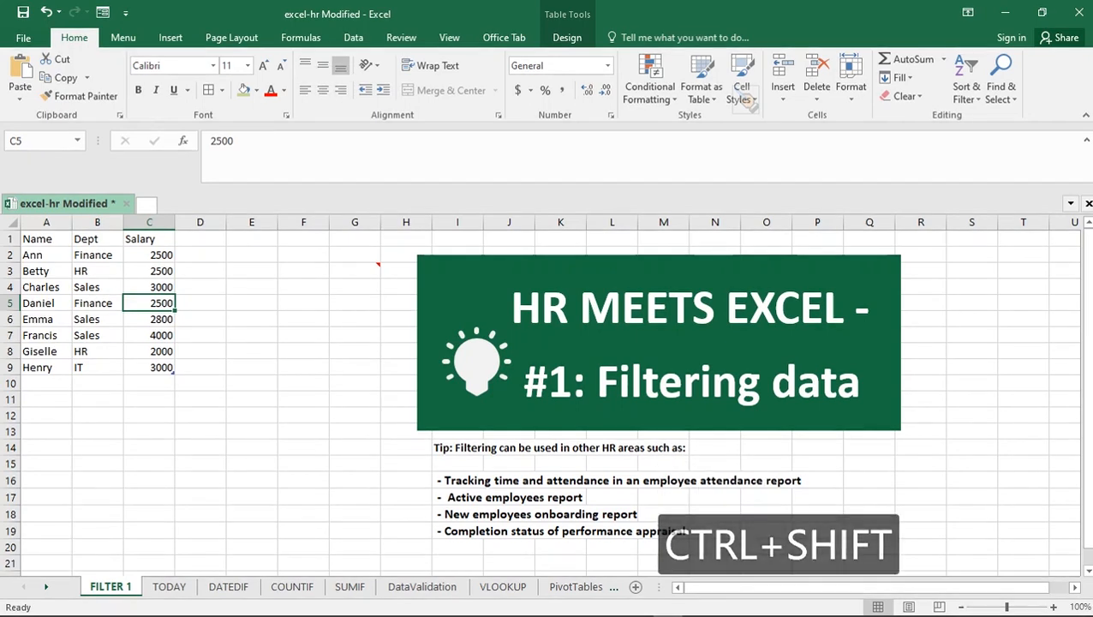
key("ctrl+shift+l")
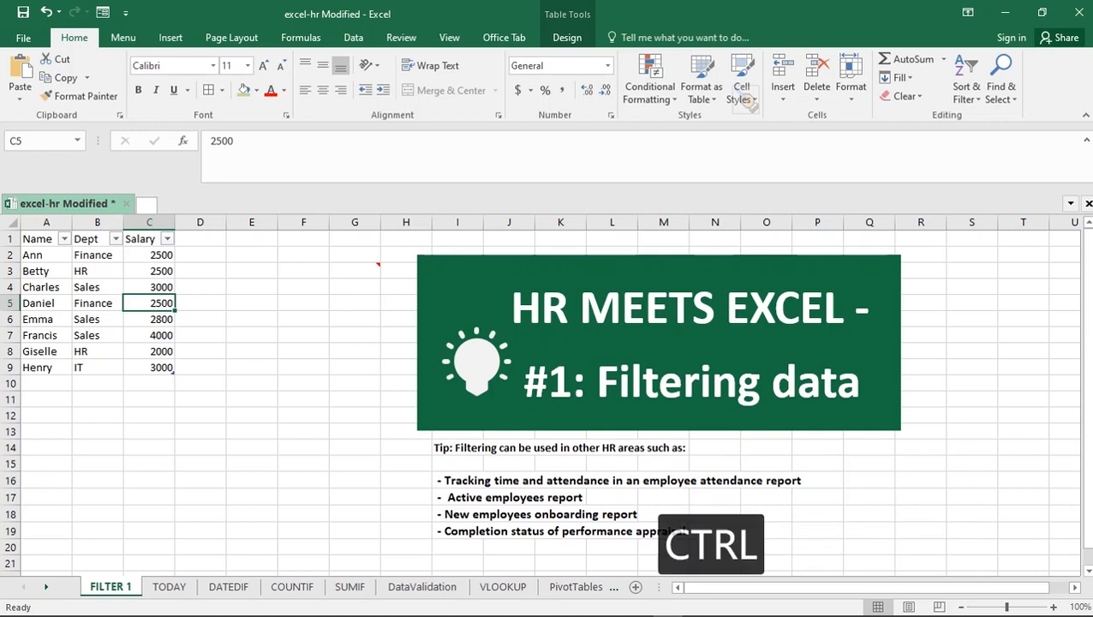
key("ctrl+z")
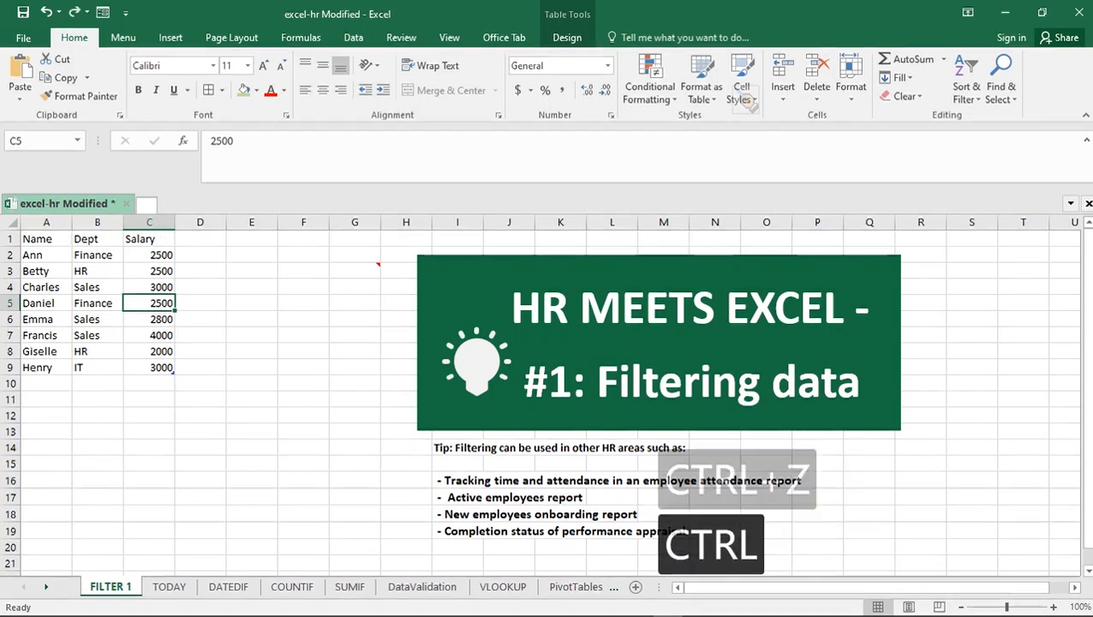
key("ctrl+shift+a")
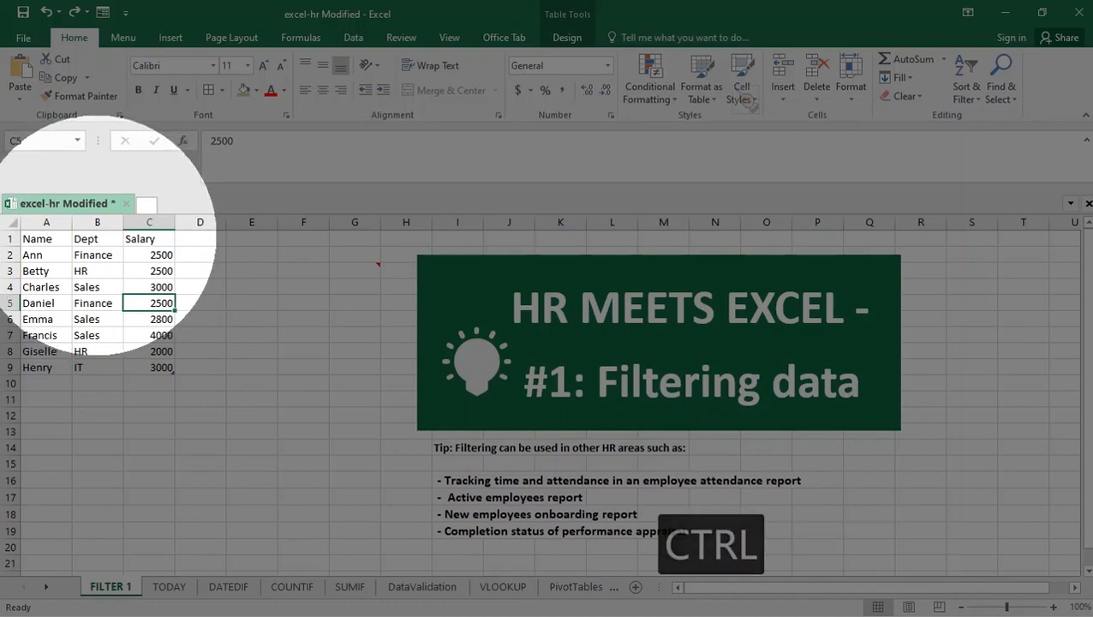
key("ctrl+shift+l")
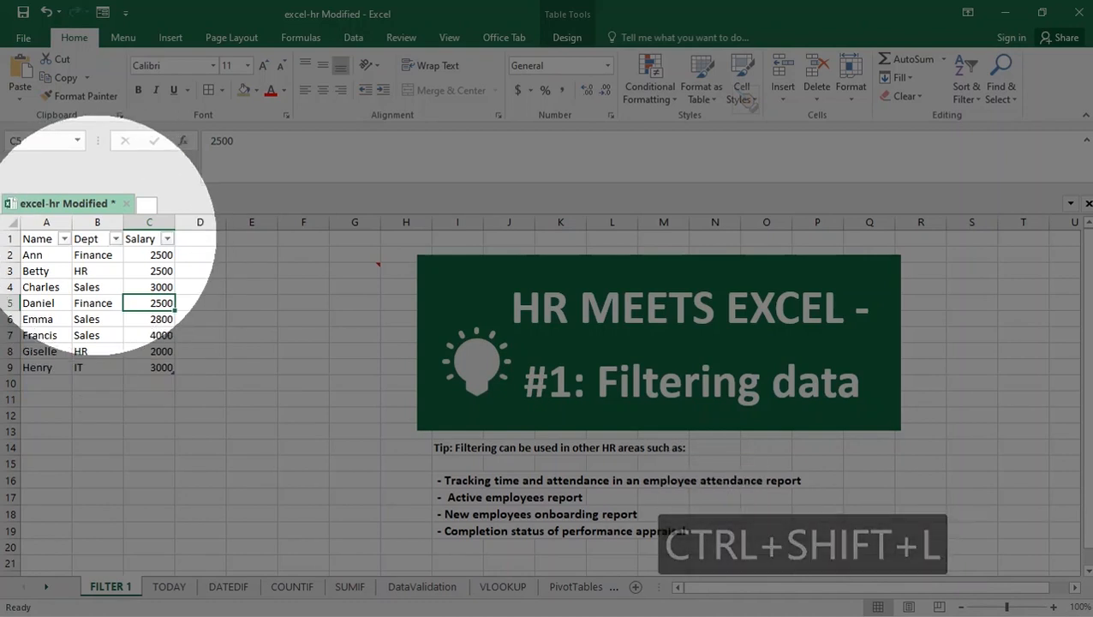
key("Escape")
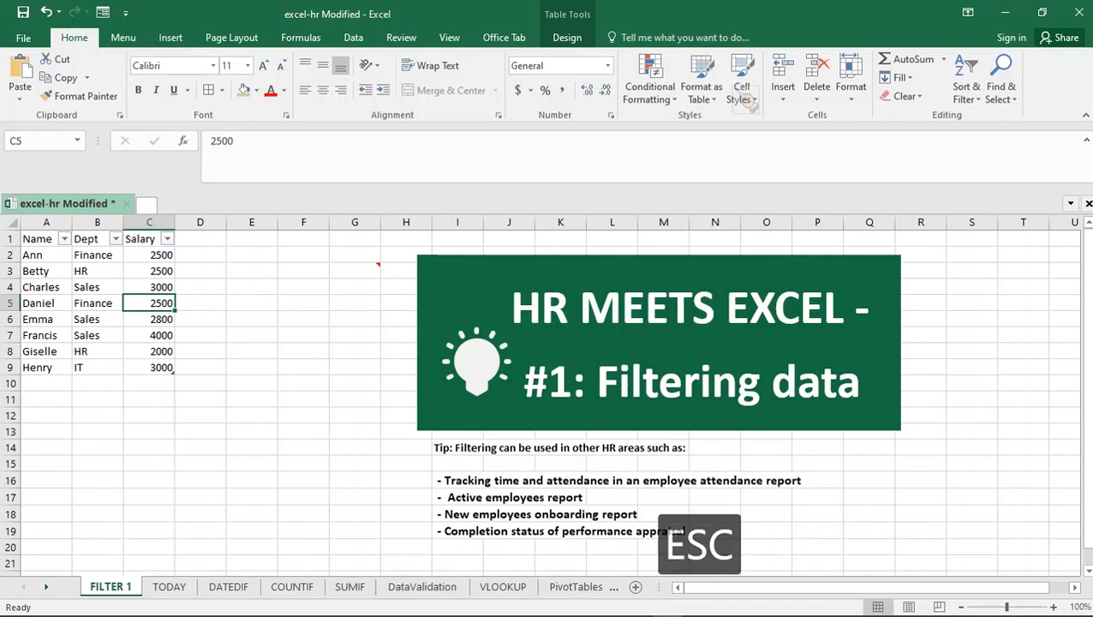
- Fill the header cells A1:C1 with light green and the data cells A2:C9 with light tan
left_click_drag(39, 238, 146, 238)
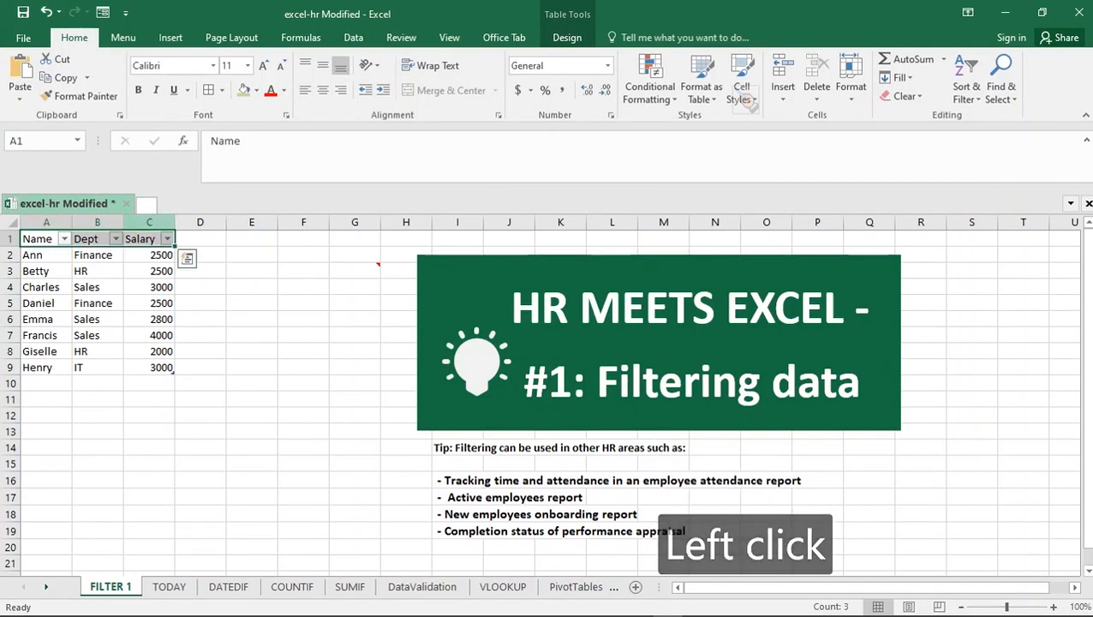
left_click(244, 90)
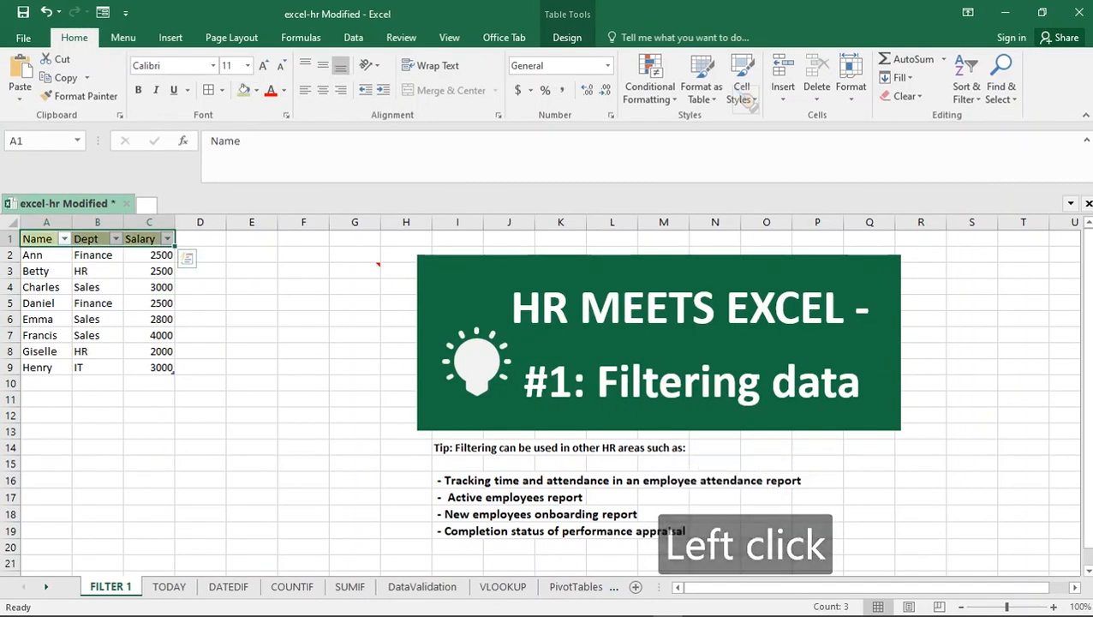
left_click_drag(33, 254, 159, 367)
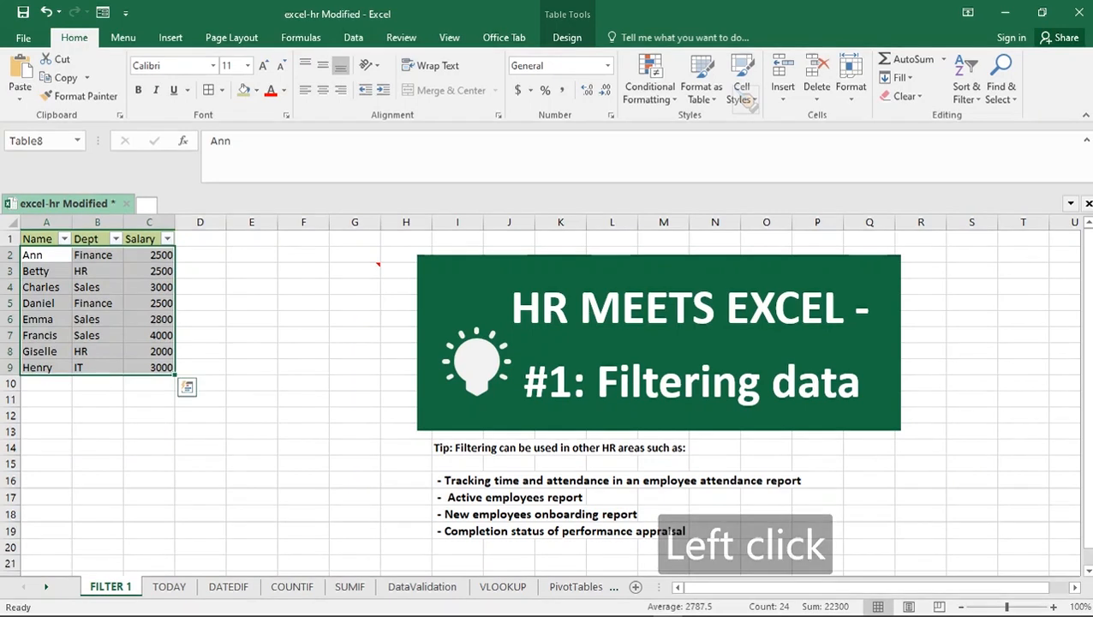
left_click(255, 90)
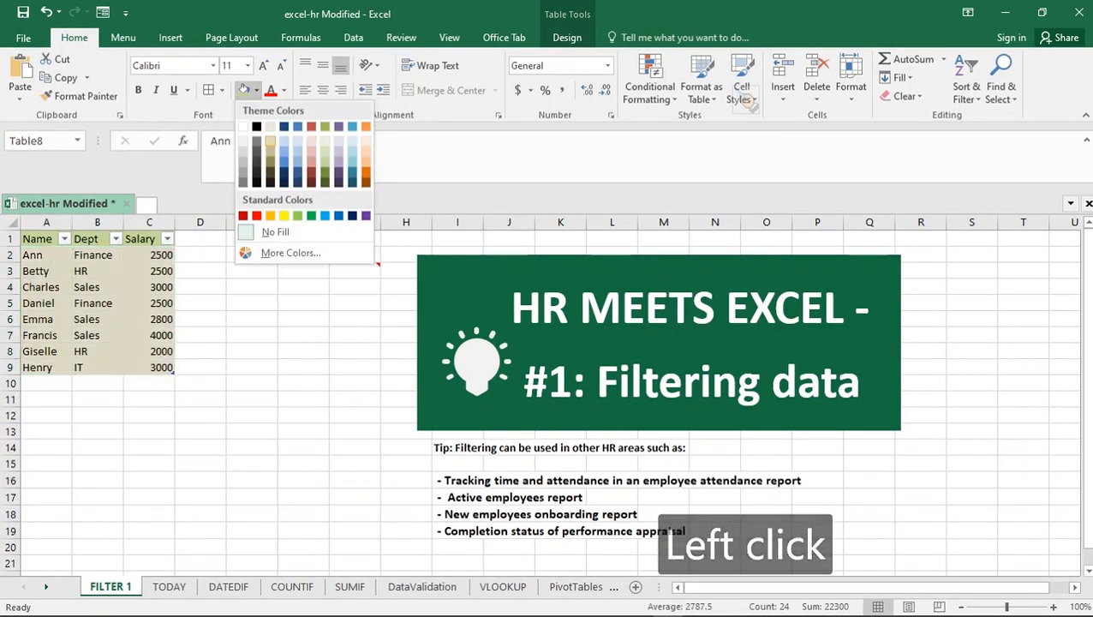
left_click(271, 141)
left_click(200, 319)
- Filter the Salary column with a number filter to show only rows greater than or equal to 3000
left_click(46, 303)
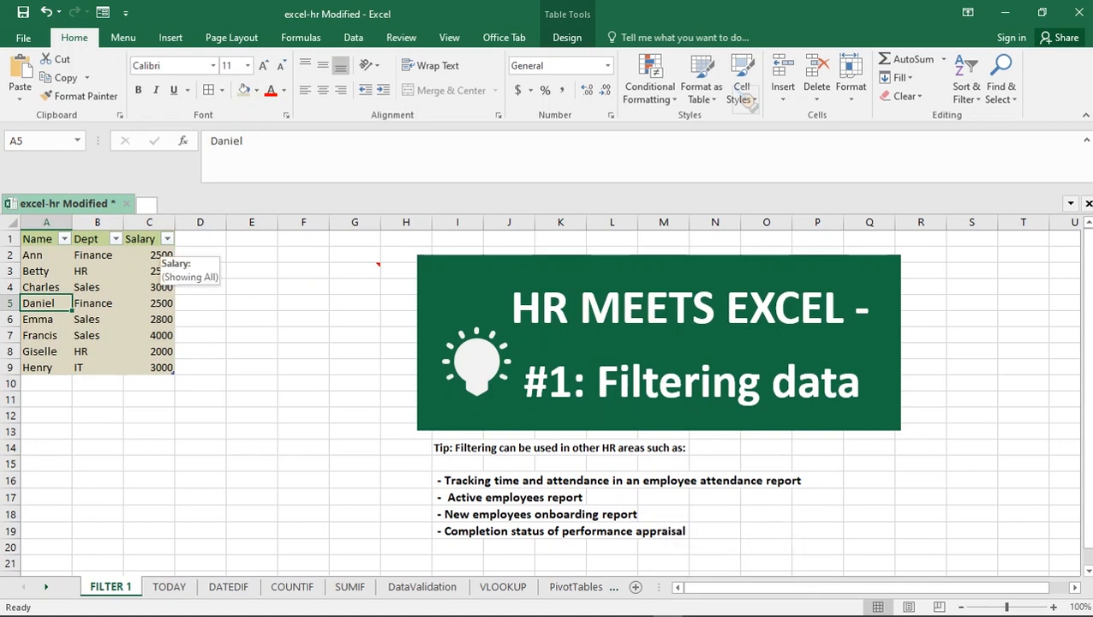
left_click(167, 239)
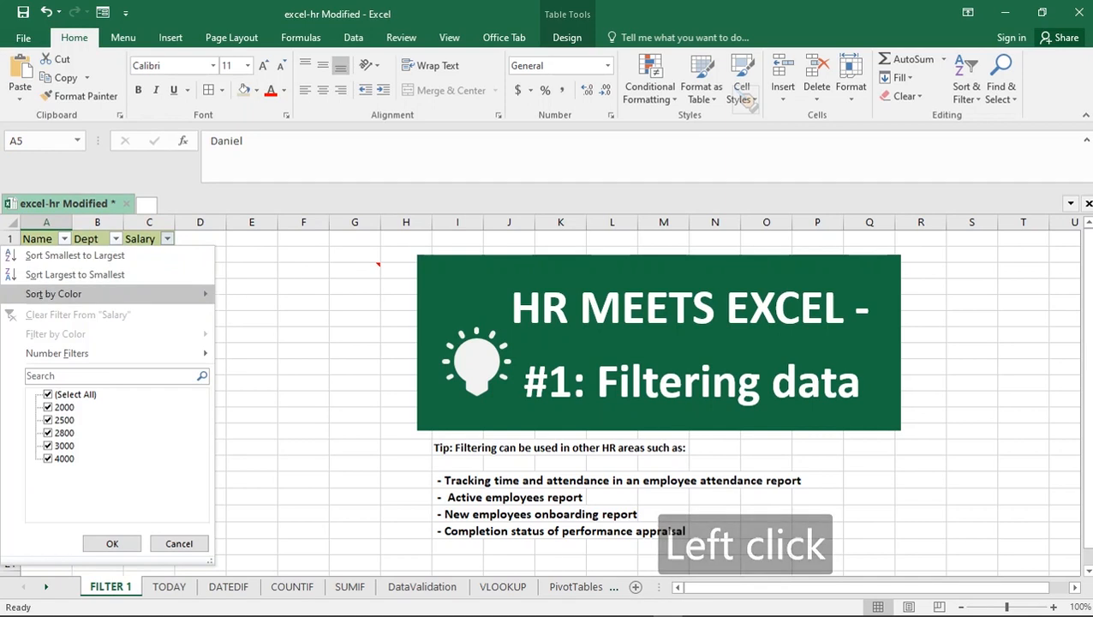
mouse_move(56, 353)
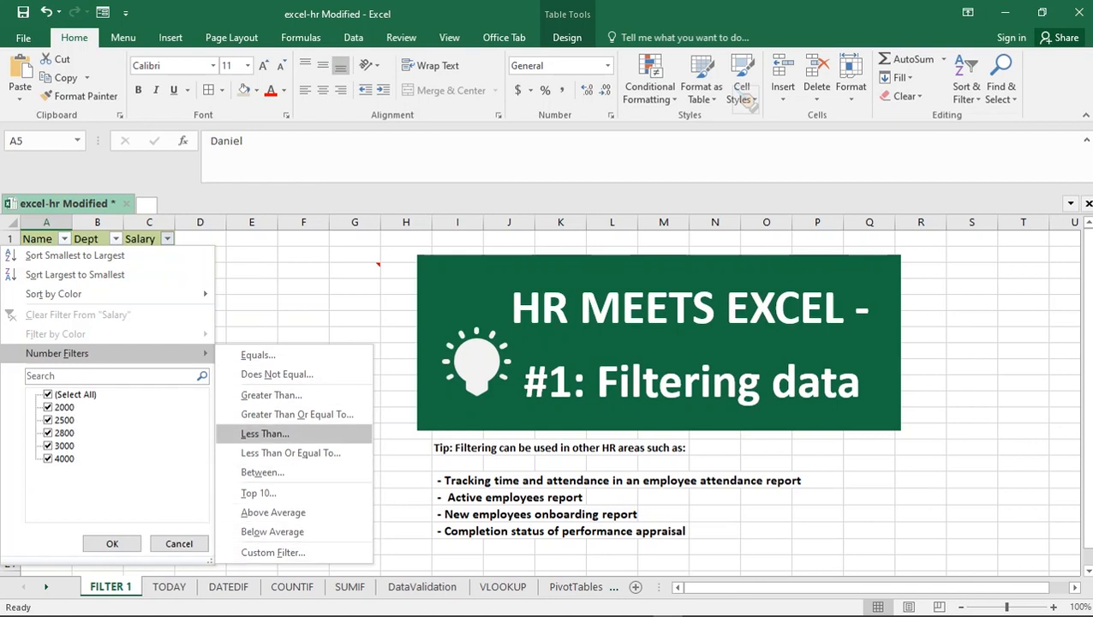
left_click(296, 414)
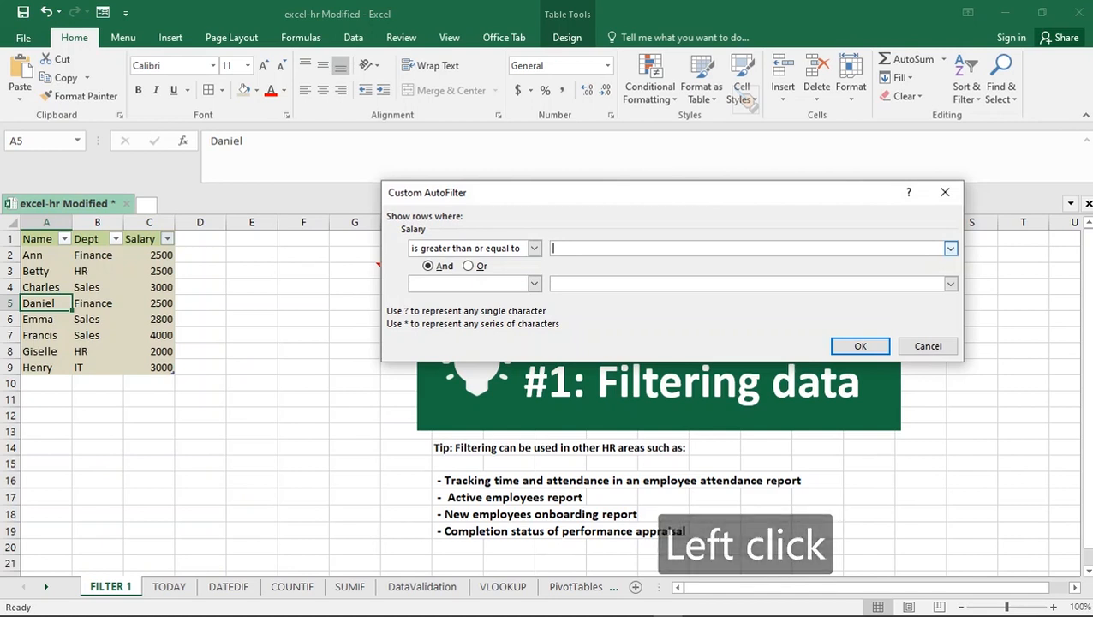
left_click(950, 248)
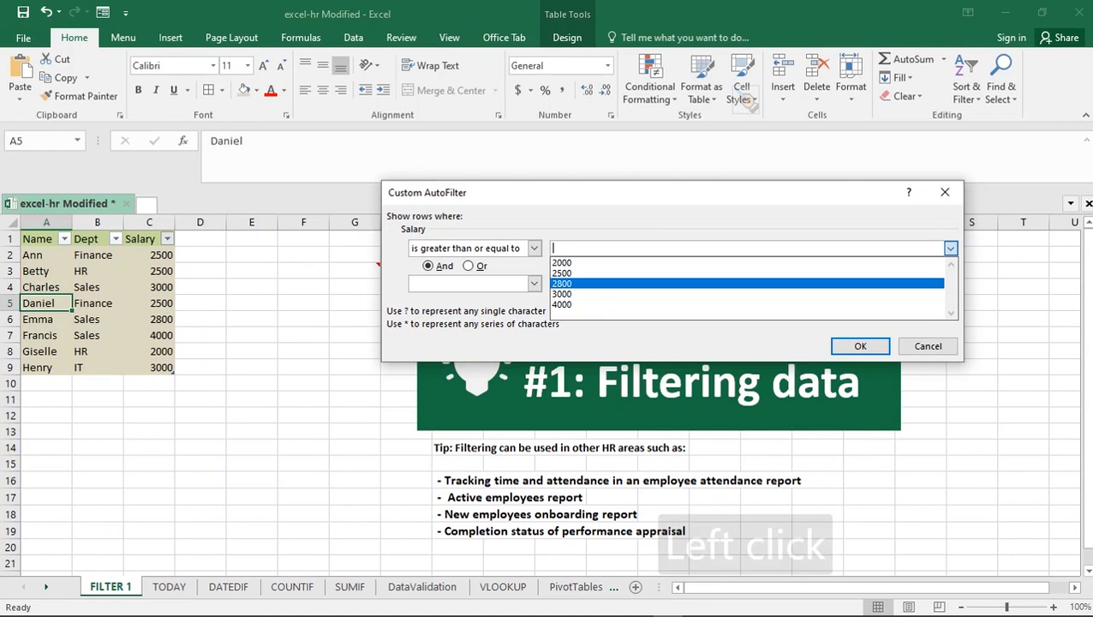
left_click(566, 294)
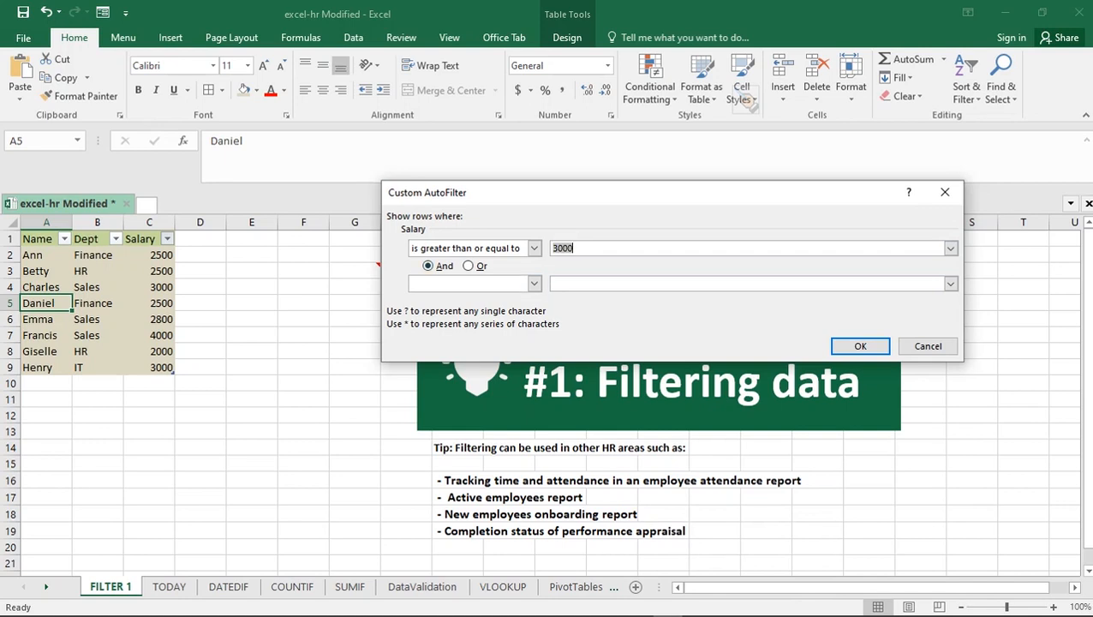
left_click(534, 284)
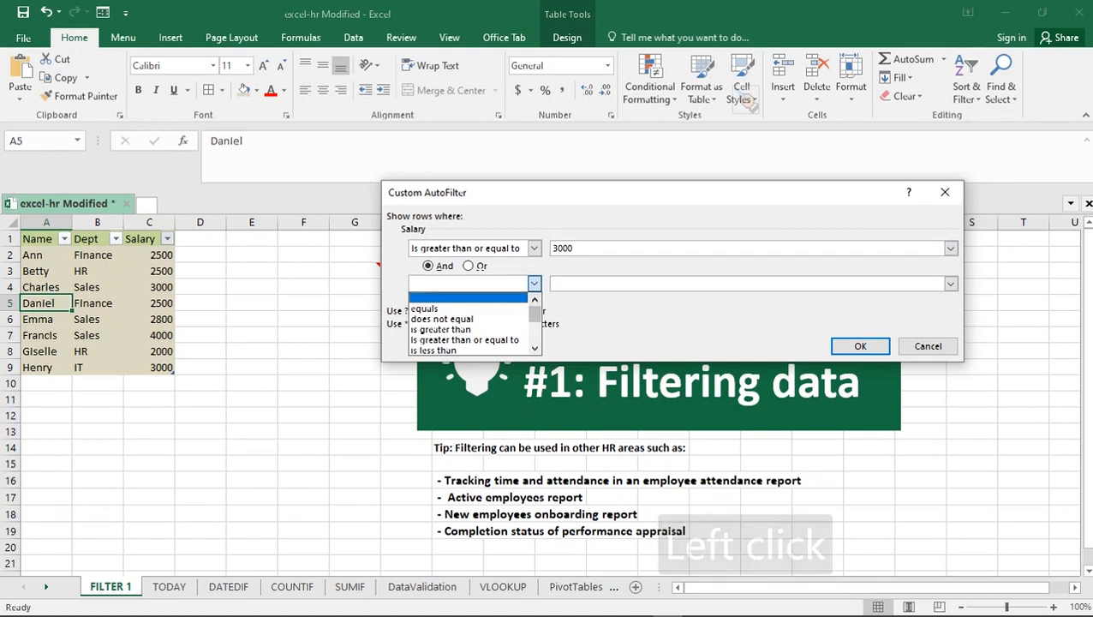
left_click(468, 298)
left_click(860, 345)
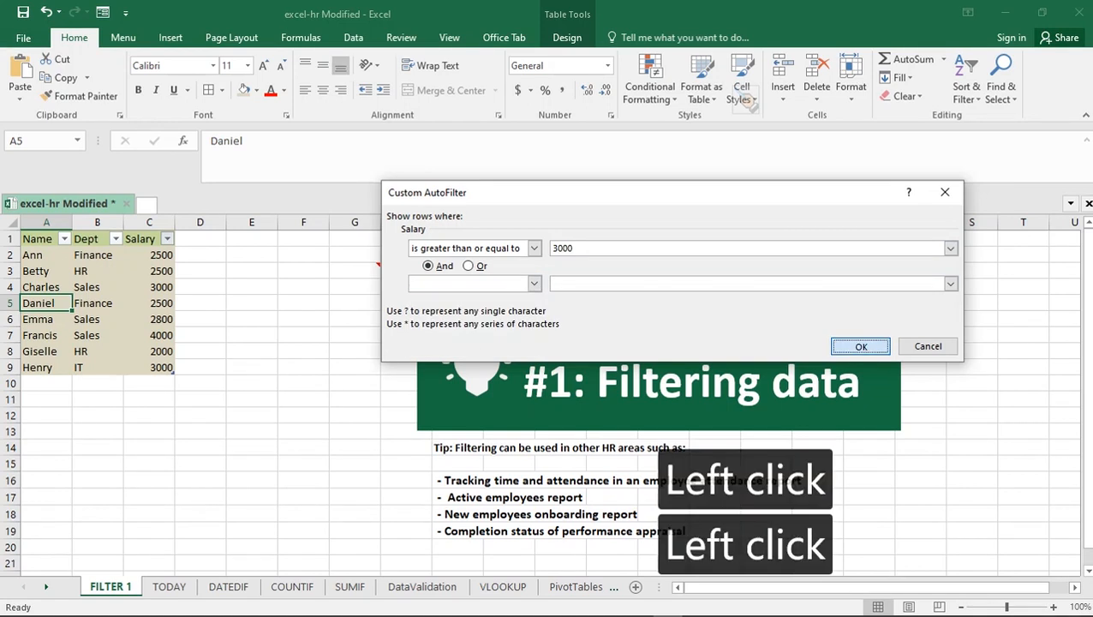
left_click(98, 335)
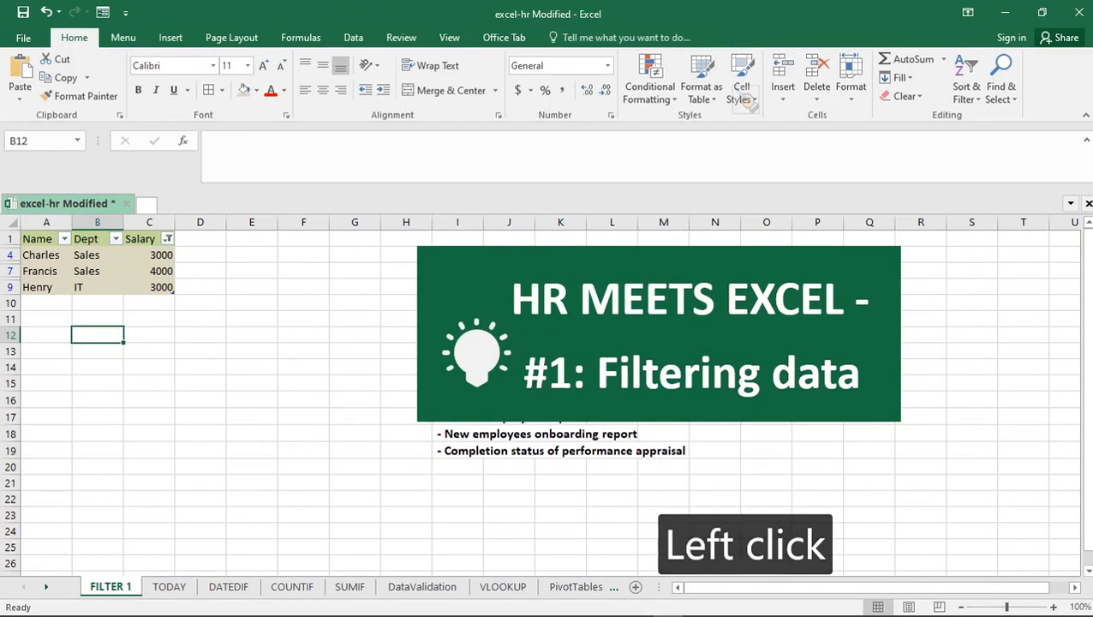
left_click(98, 270)
left_click(46, 256)
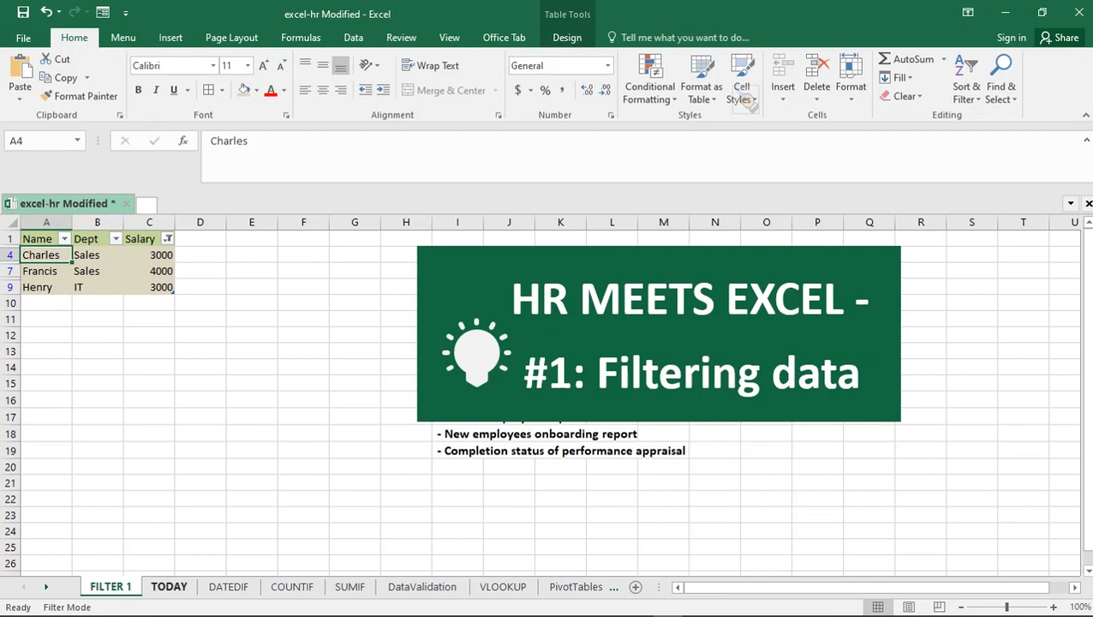
- On the TODAY sheet, clear the formula in cell B1 beside the Today's Date label
left_click(169, 587)
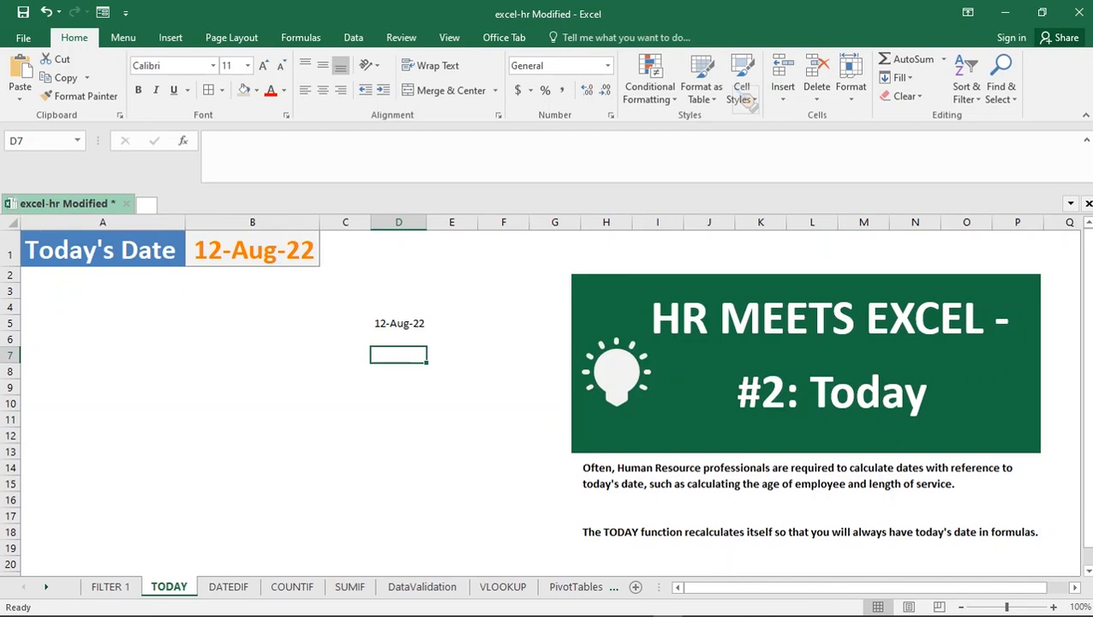
left_click(252, 249)
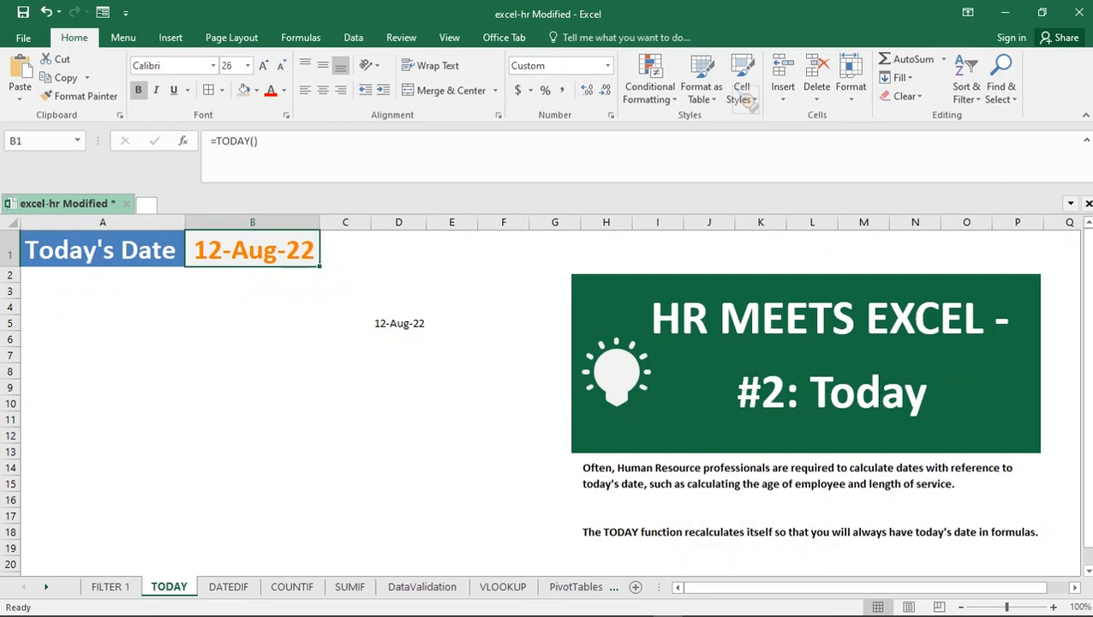
key("Delete")
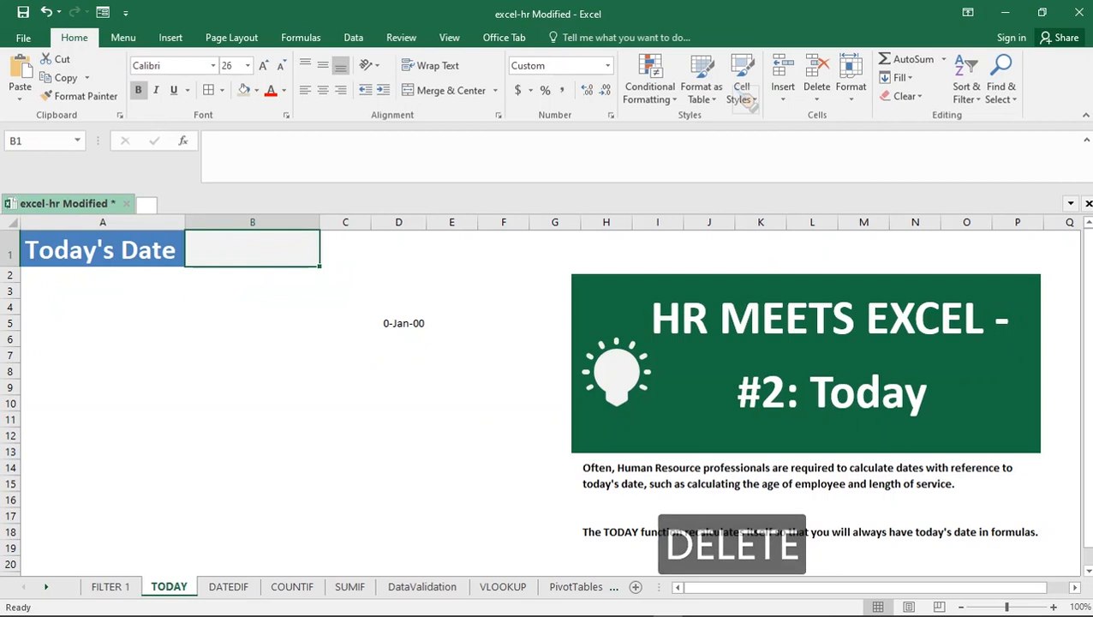
- Try entering the current date, 8/12/2022, as a static value in cell B1
left_click(252, 291)
left_click(252, 250)
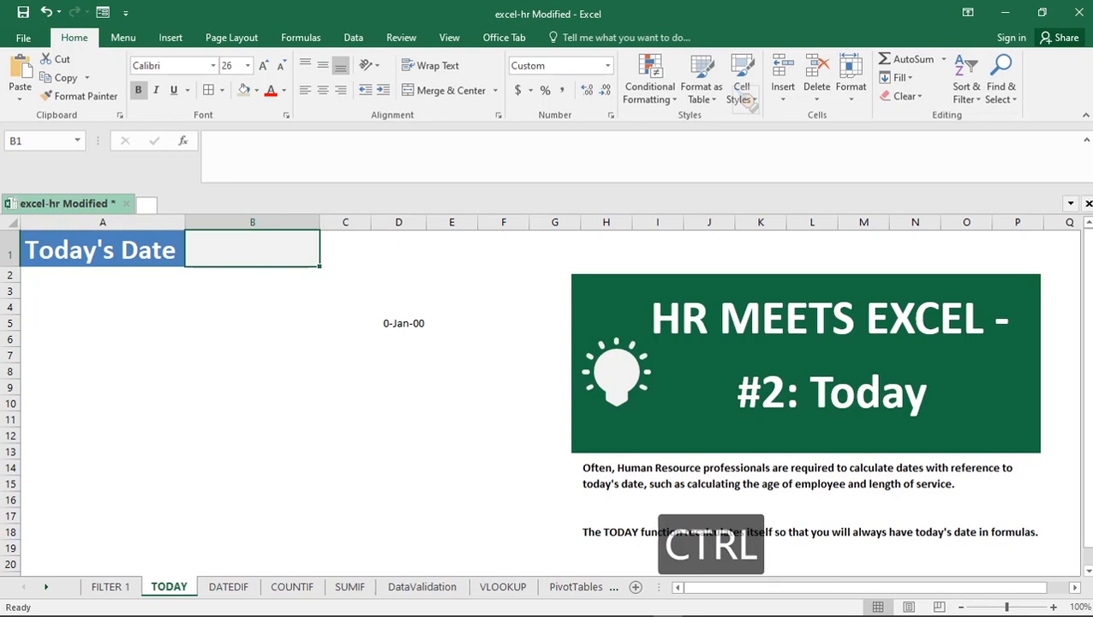
key("ctrl+semicolon")
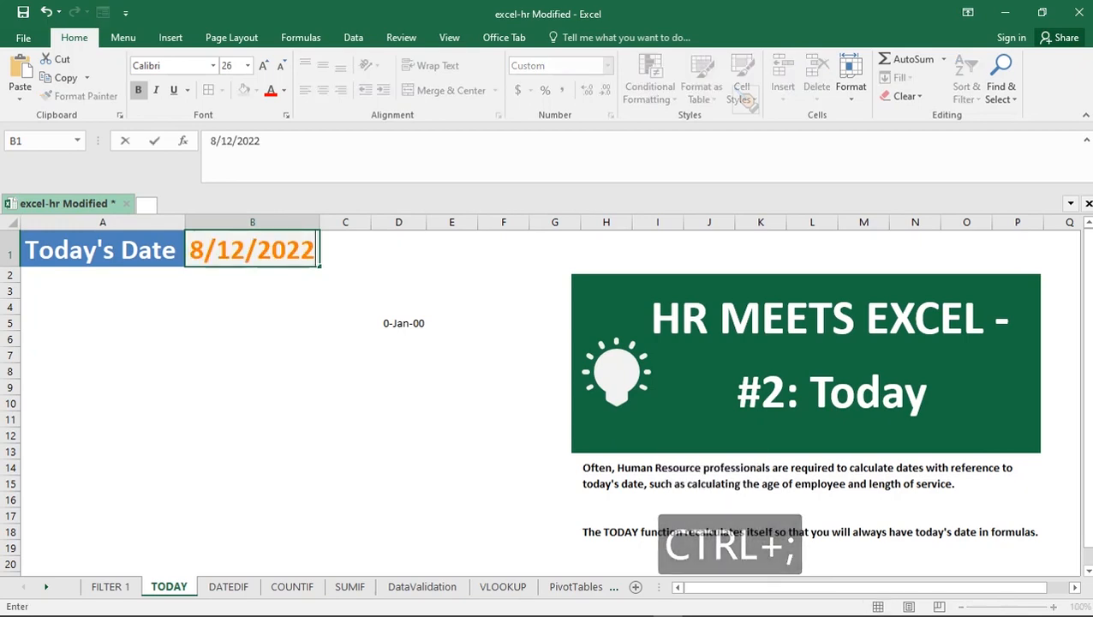
key("Return")
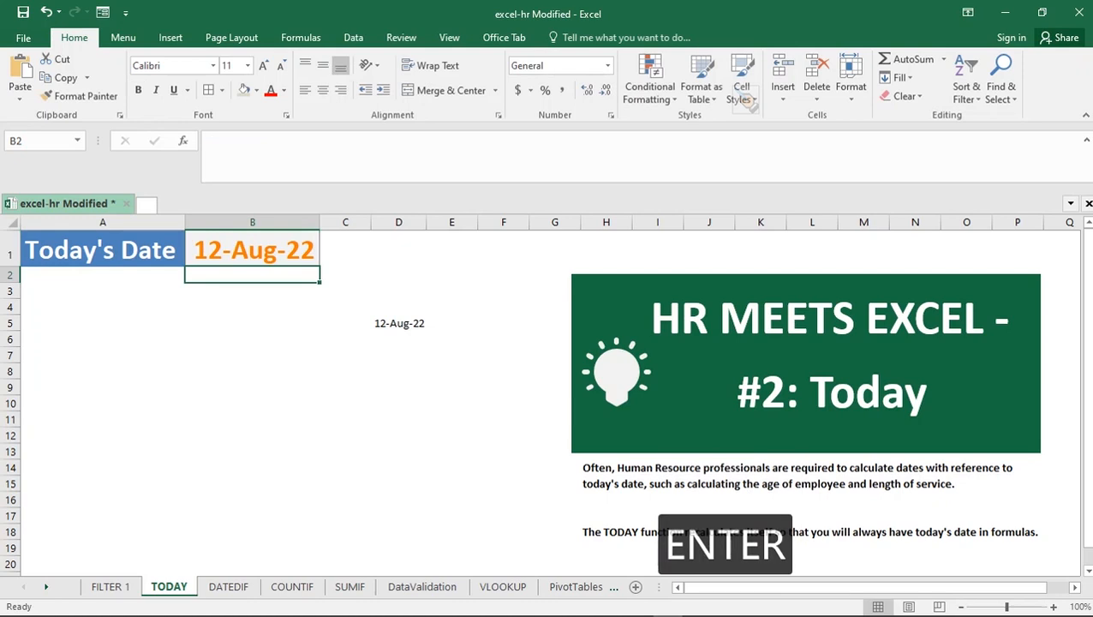
left_click(253, 249)
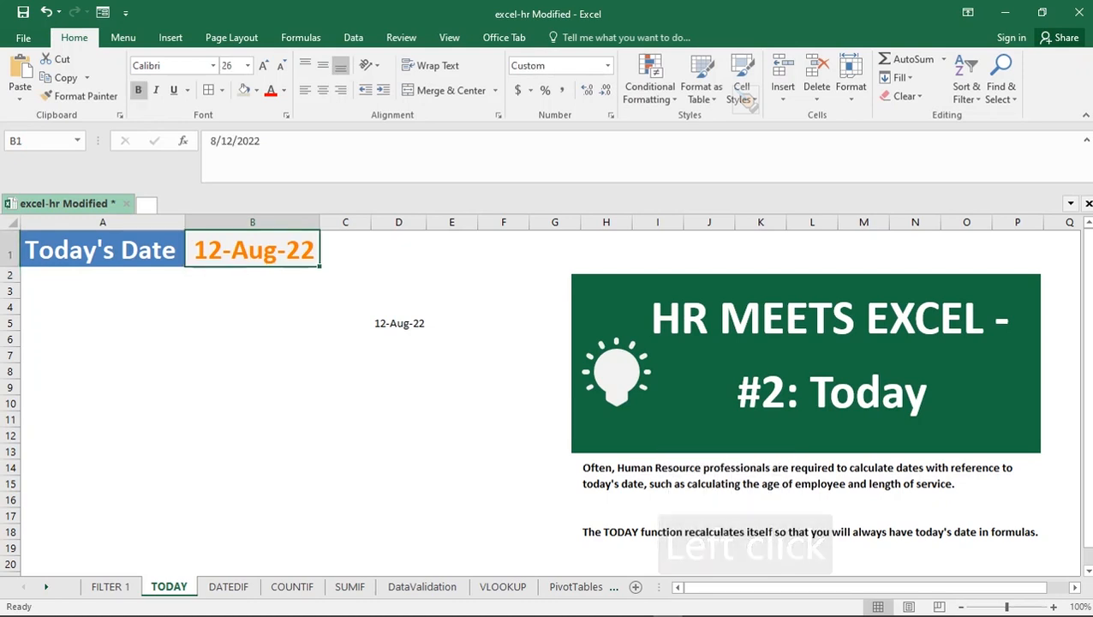
key("ctrl+z")
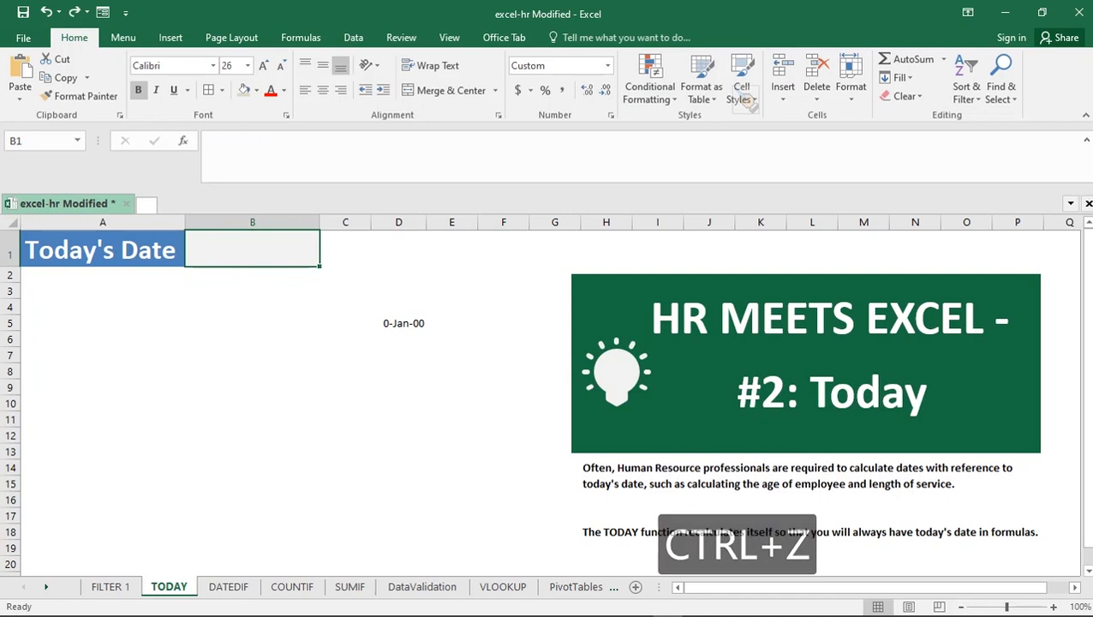
key("ctrl")
key("ctrl+semicolon")
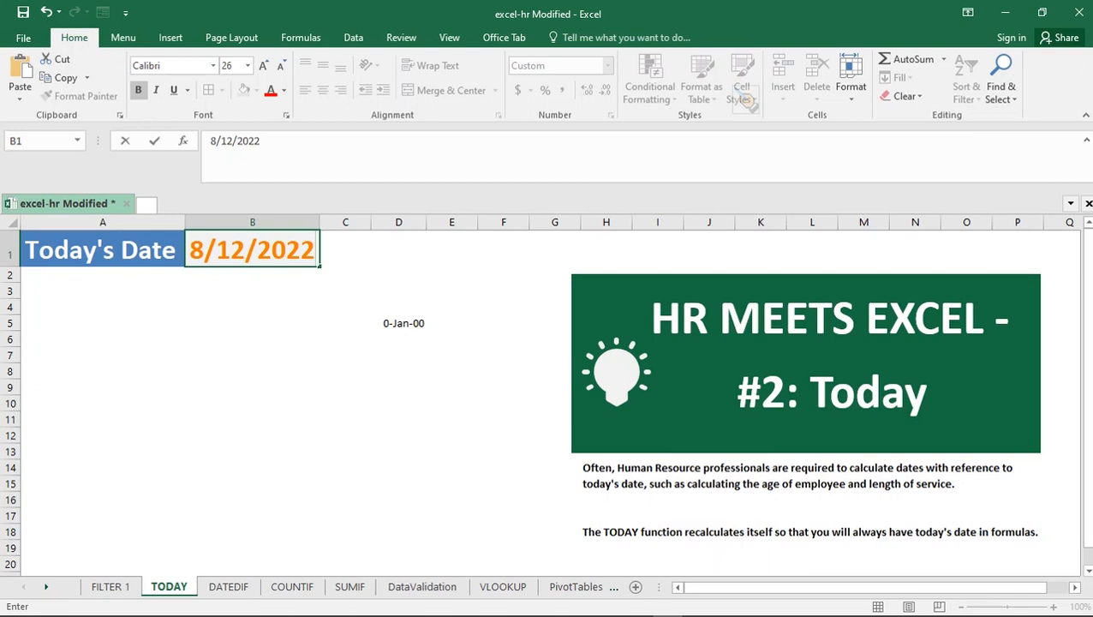
key("Escape")
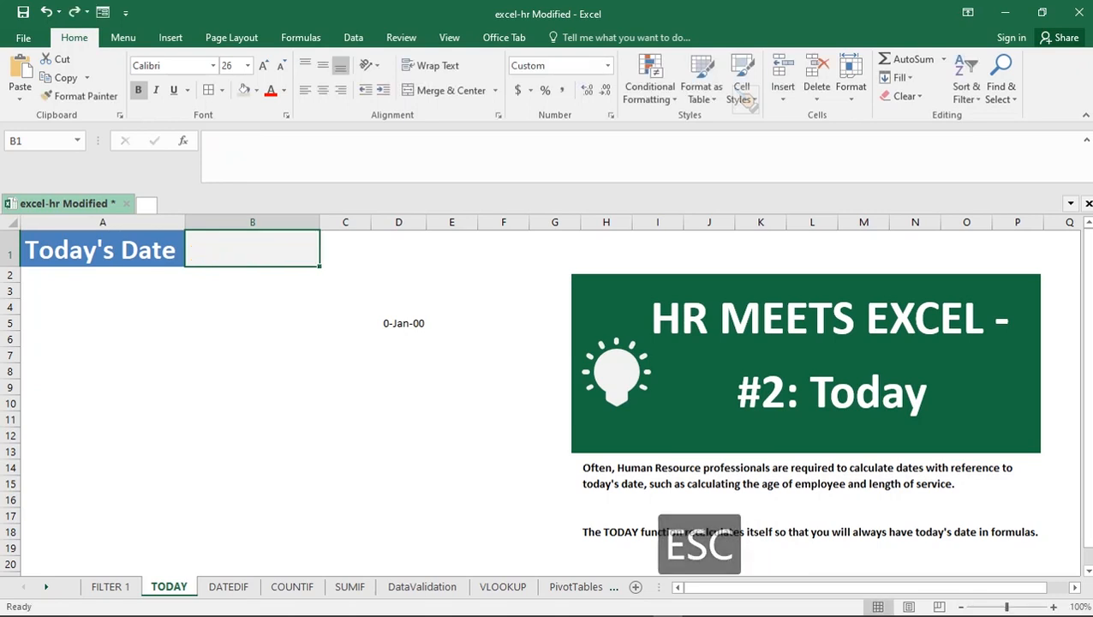
- Enter the formula =TODAY() in cell B1 beside the Today's Date label
left_click(252, 249)
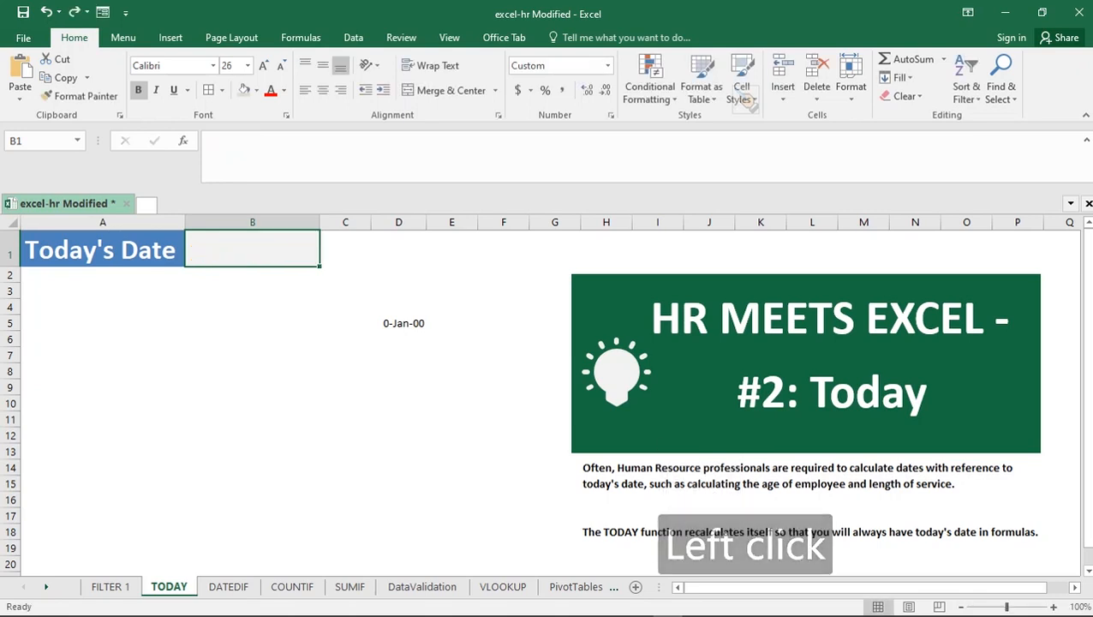
type("=")
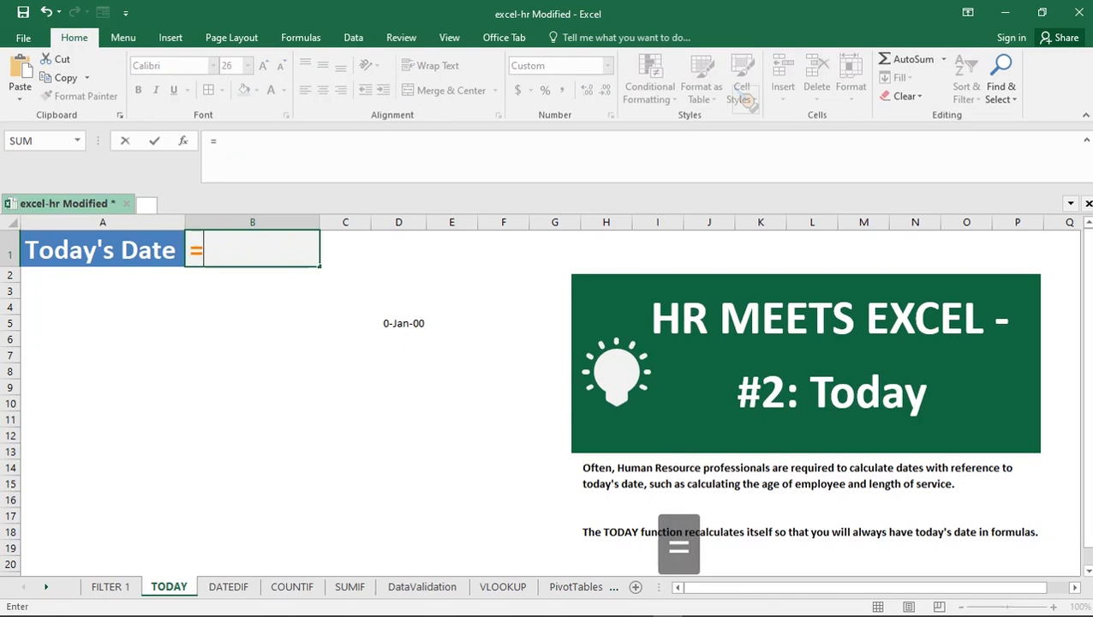
type("tod")
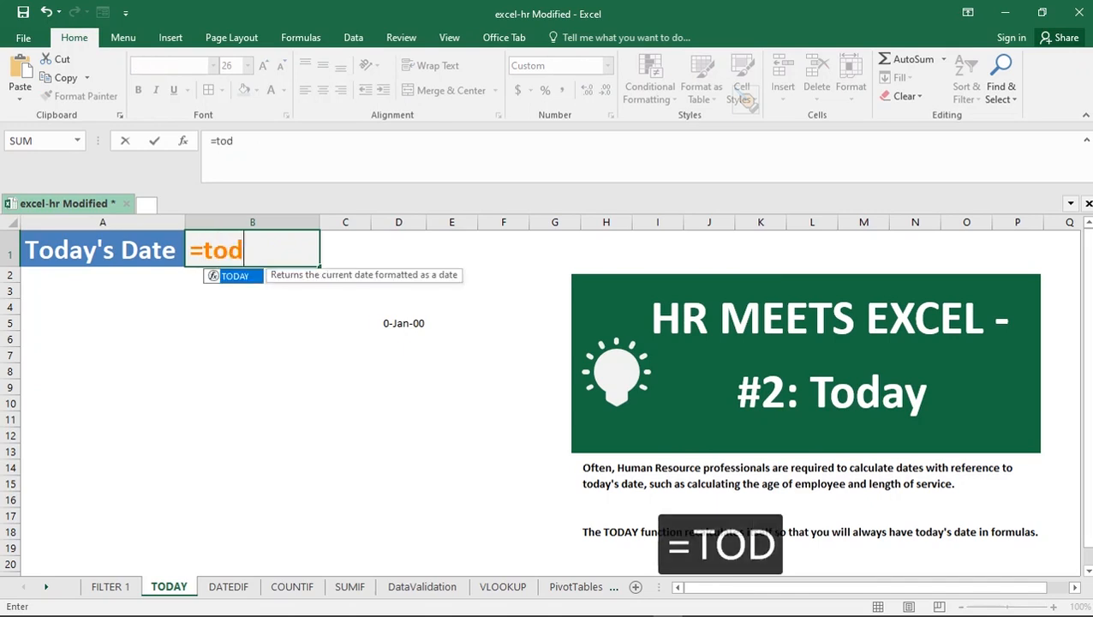
type("ay")
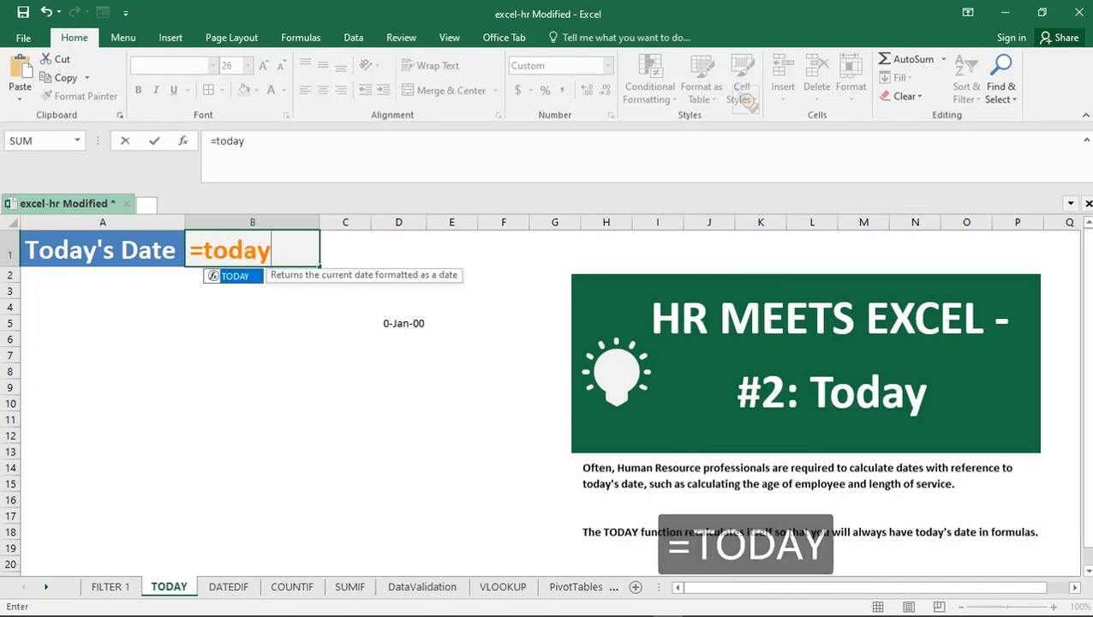
type("()")
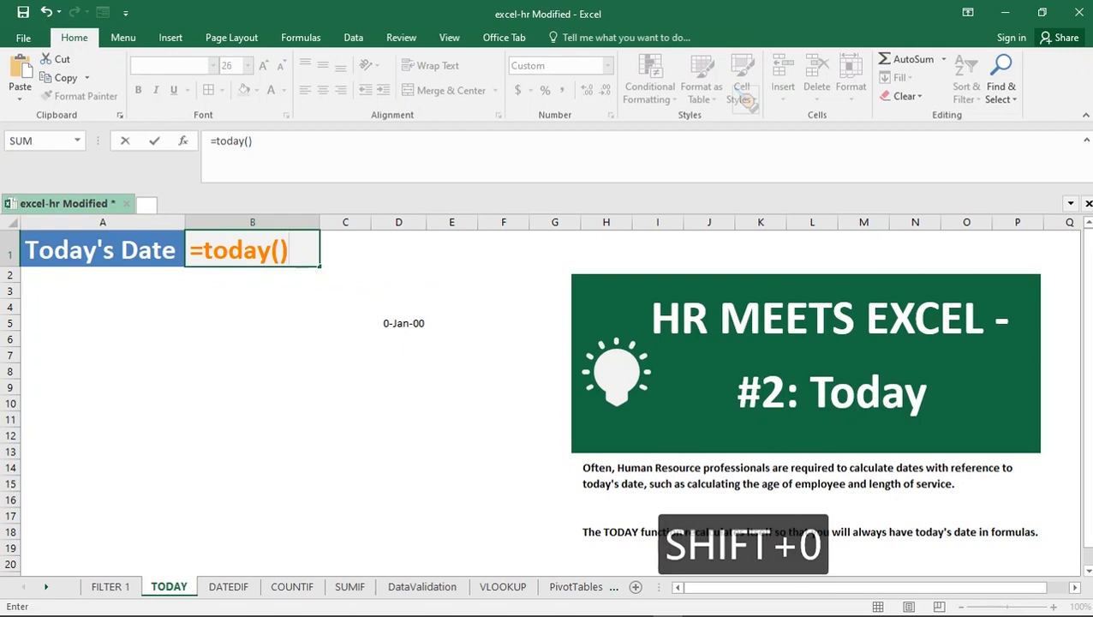
key("Return")
left_click(252, 250)
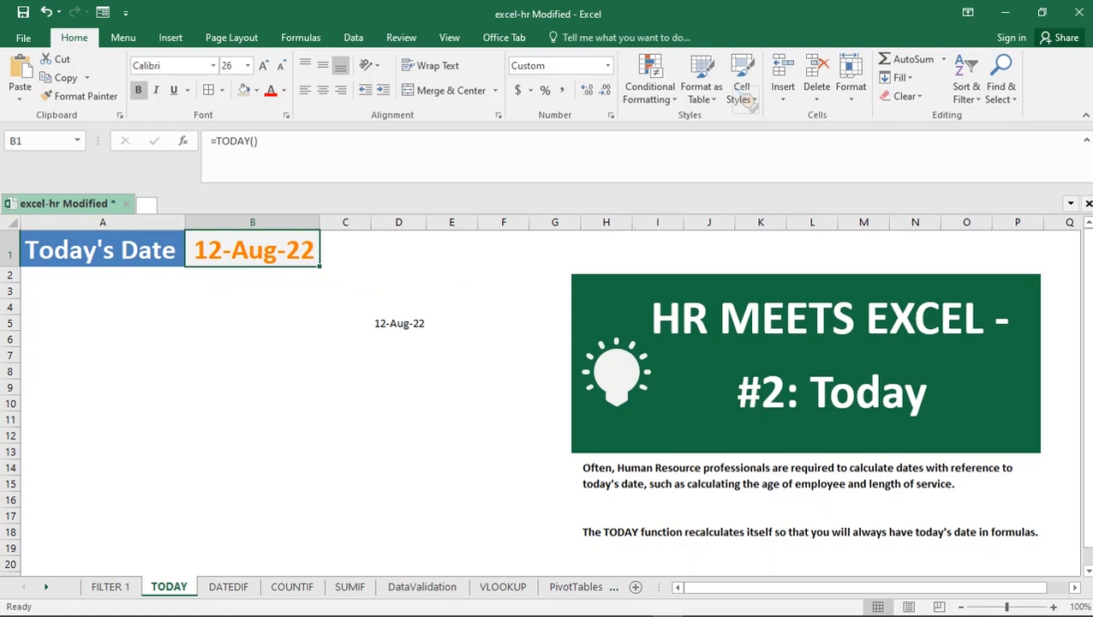
key("Escape")
- Reference the date in B1 from cell C7 with the formula =B1
left_click(345, 354)
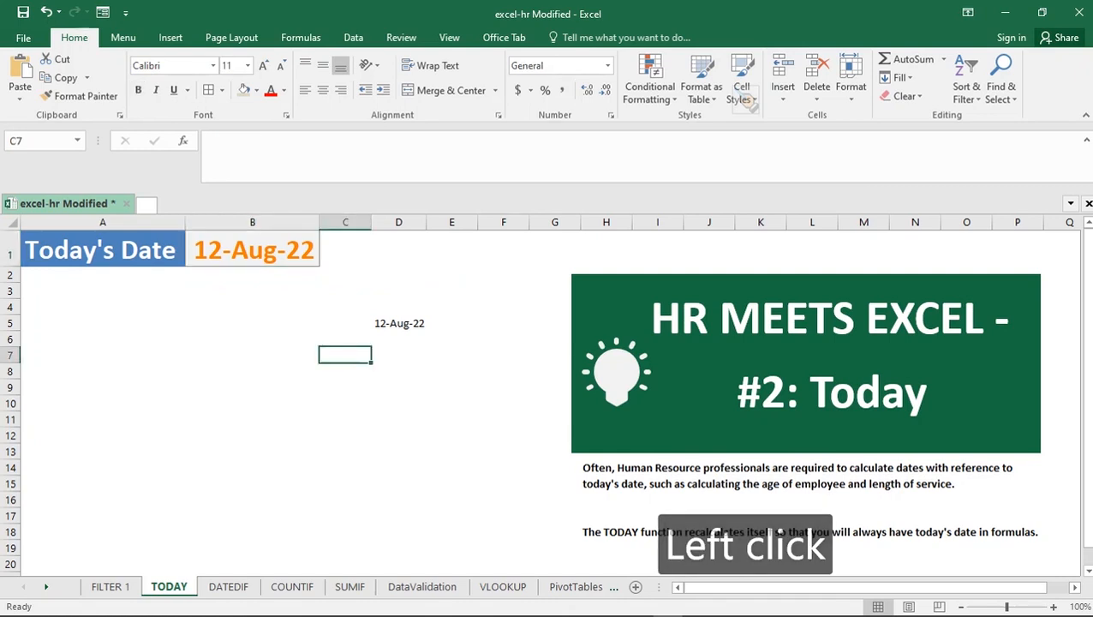
type("=")
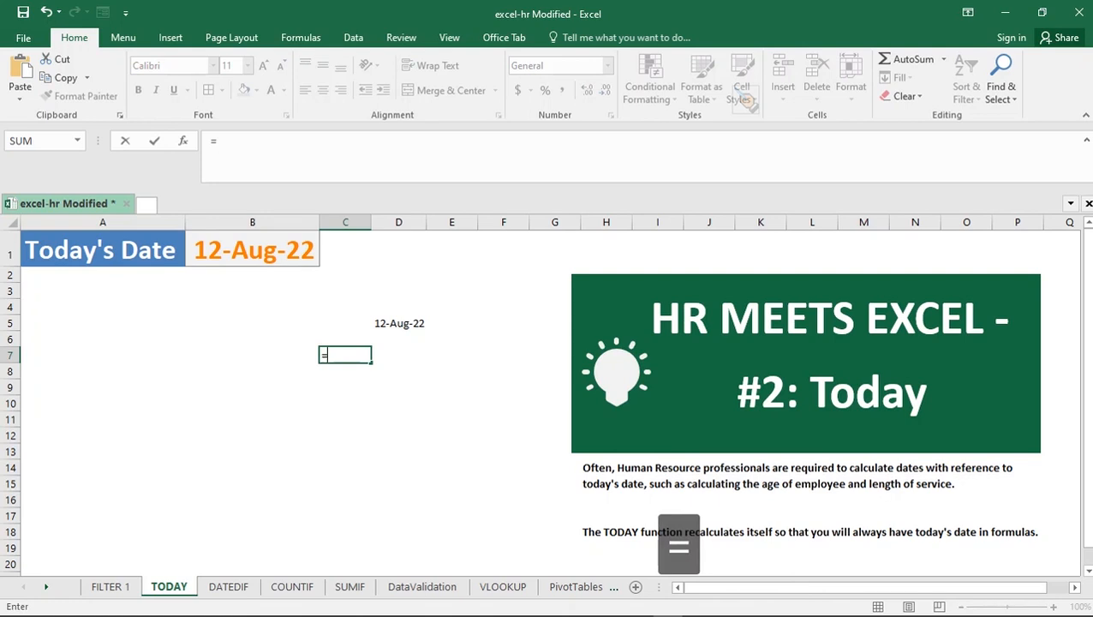
left_click(252, 249)
key("Return")
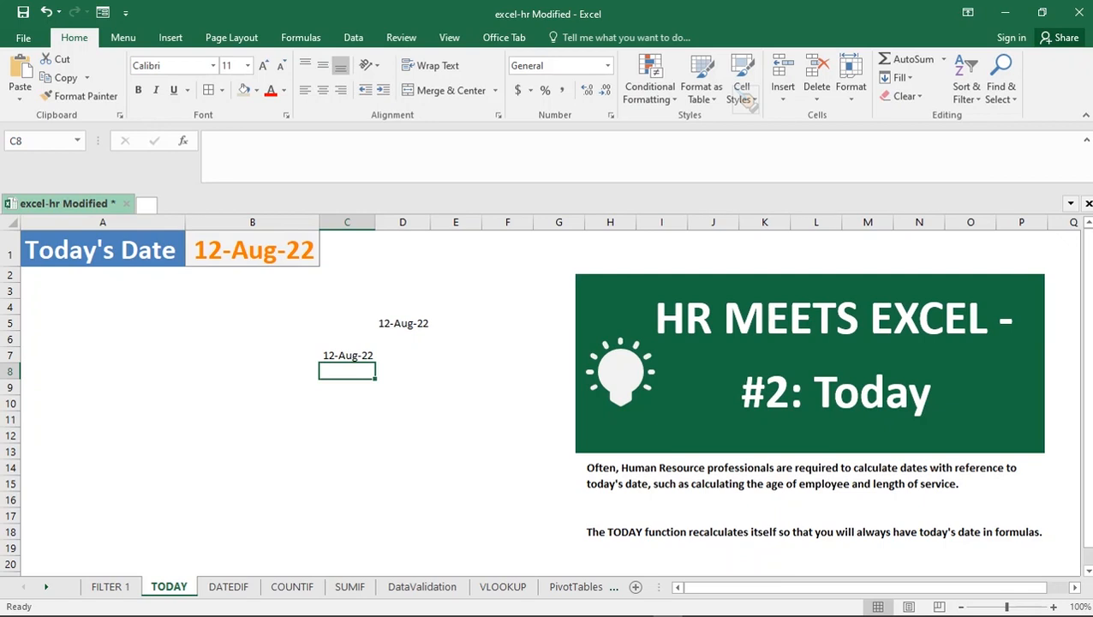
- On the DATEDIF sheet, clear the existing formula in the first Age this year cell, B2
left_click(228, 585)
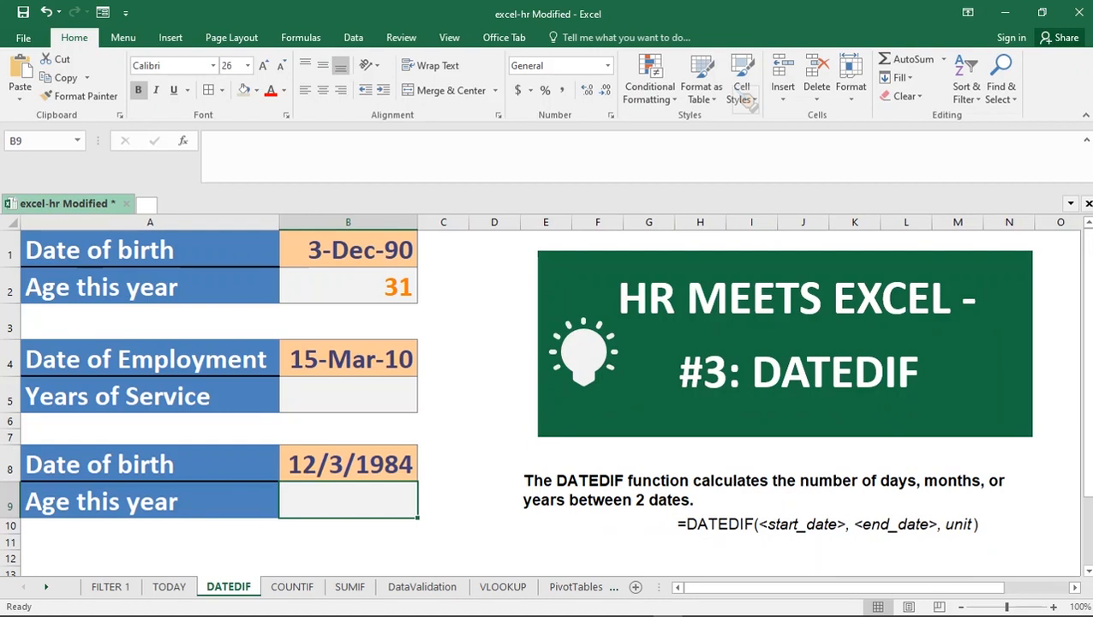
left_click(347, 287)
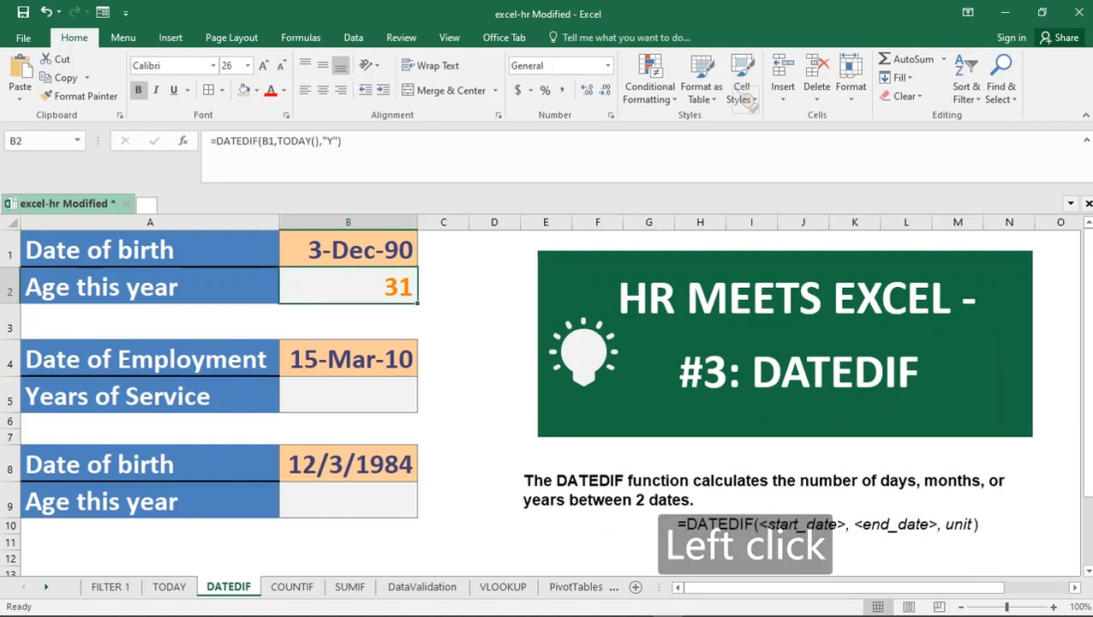
key("Delete")
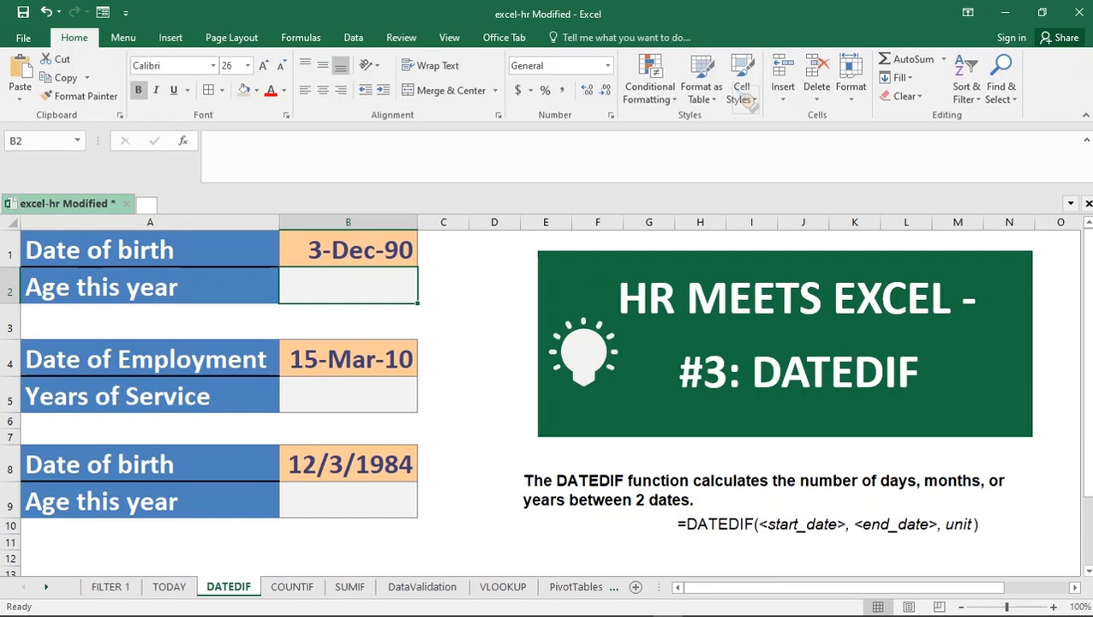
- Begin an uppercase =DATEDIF( formula in B2 with the date of birth cell B1 as the start date
type("=d")
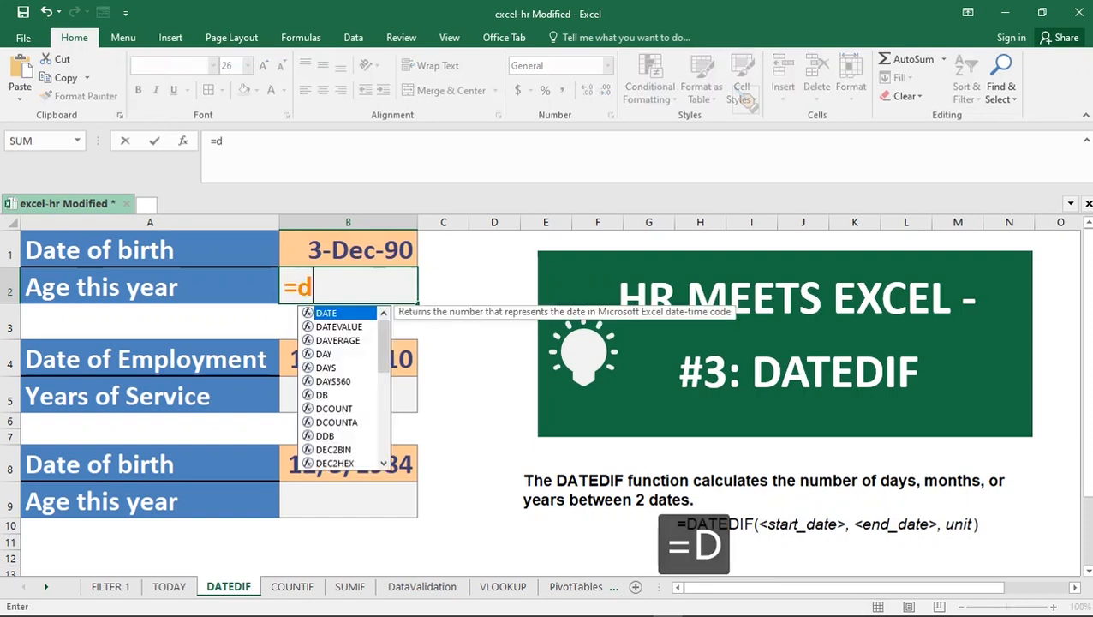
type("ated")
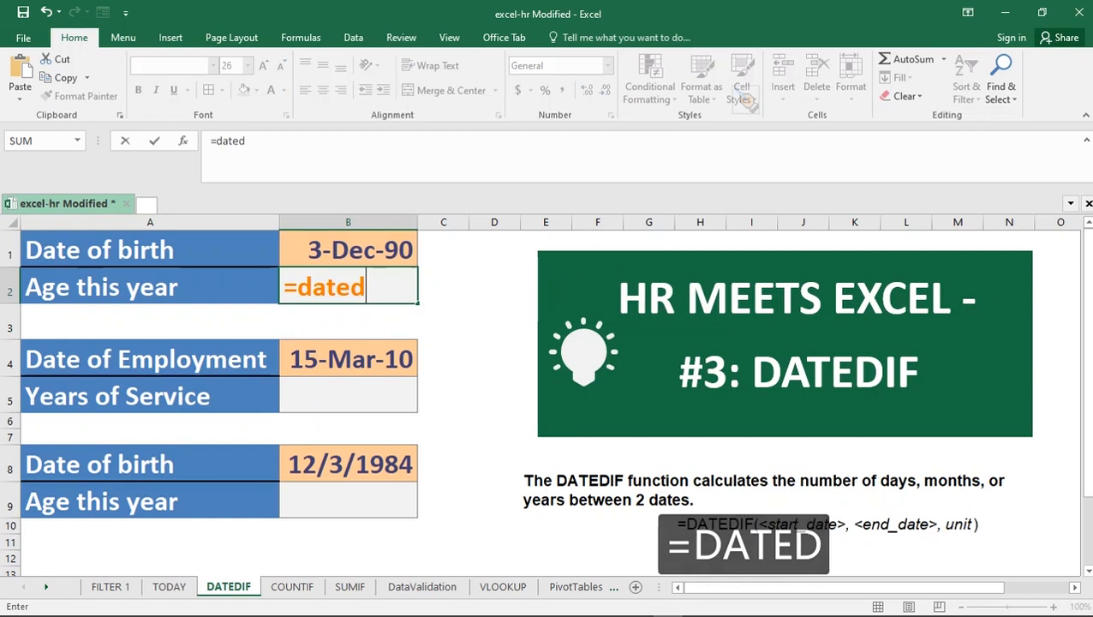
key("BackSpace")
key("BackSpace")
key("BackSpace")
key("BackSpace")
key("BackSpace")
key("Caps_Lock")
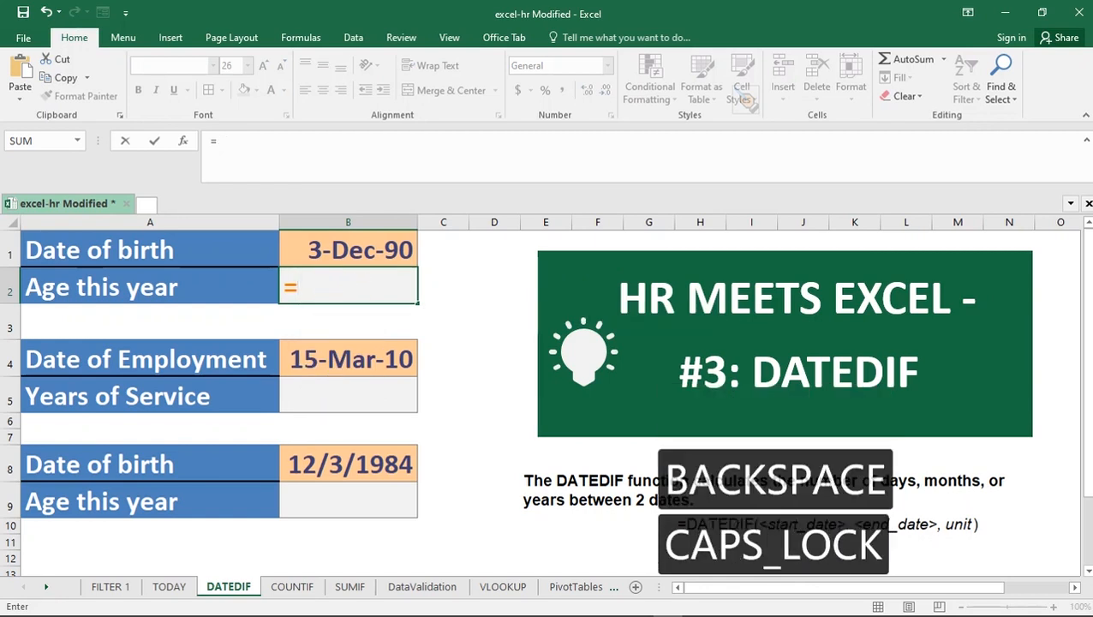
type("DATED")
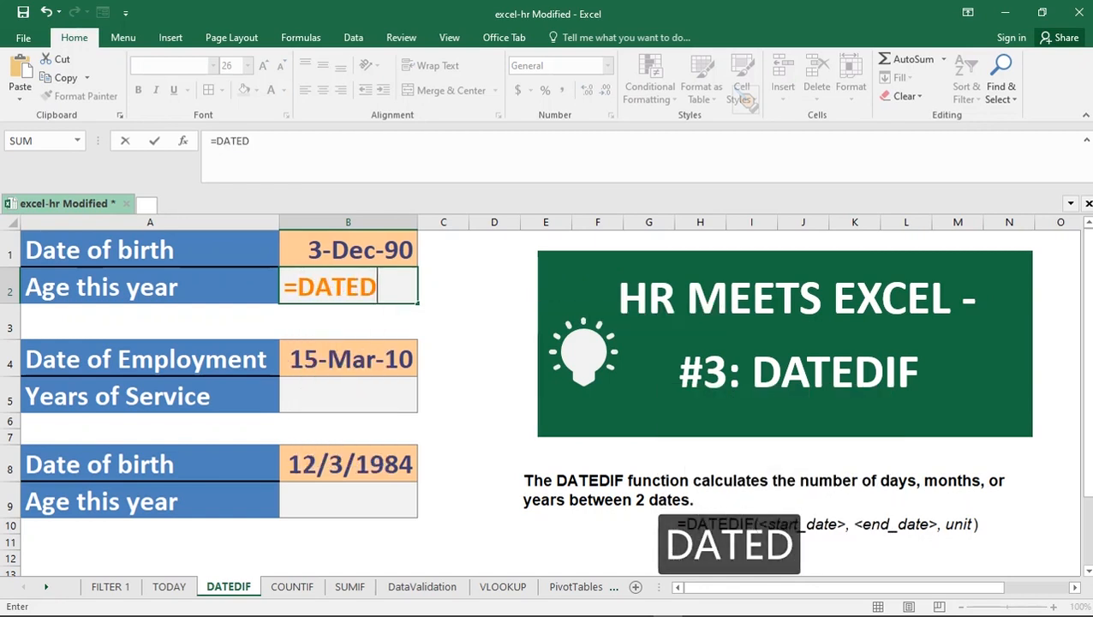
type("IF")
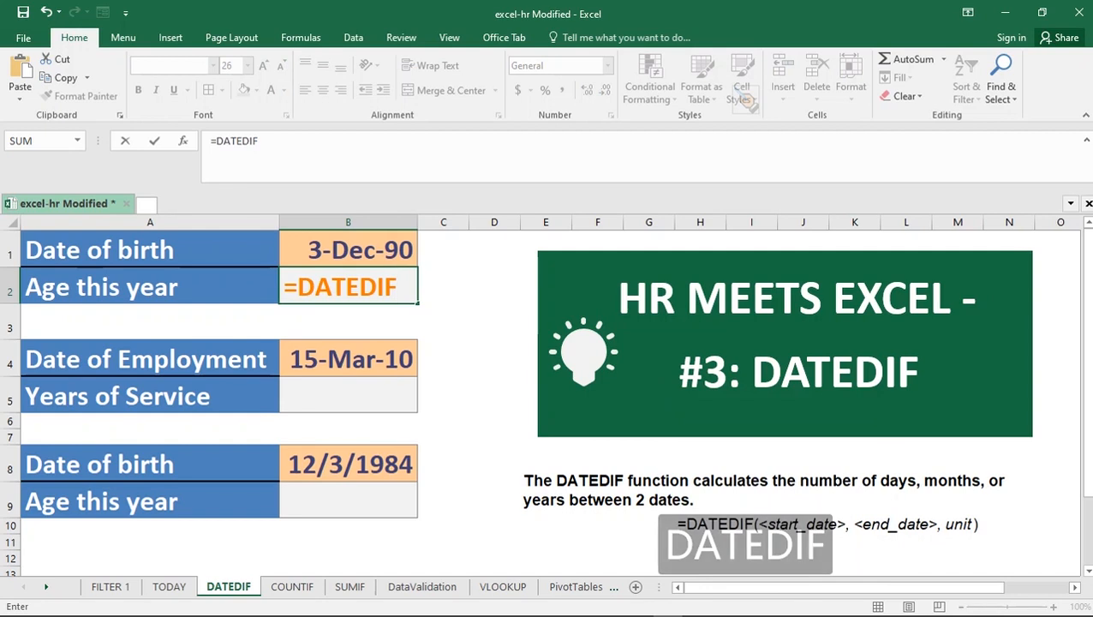
type("(")
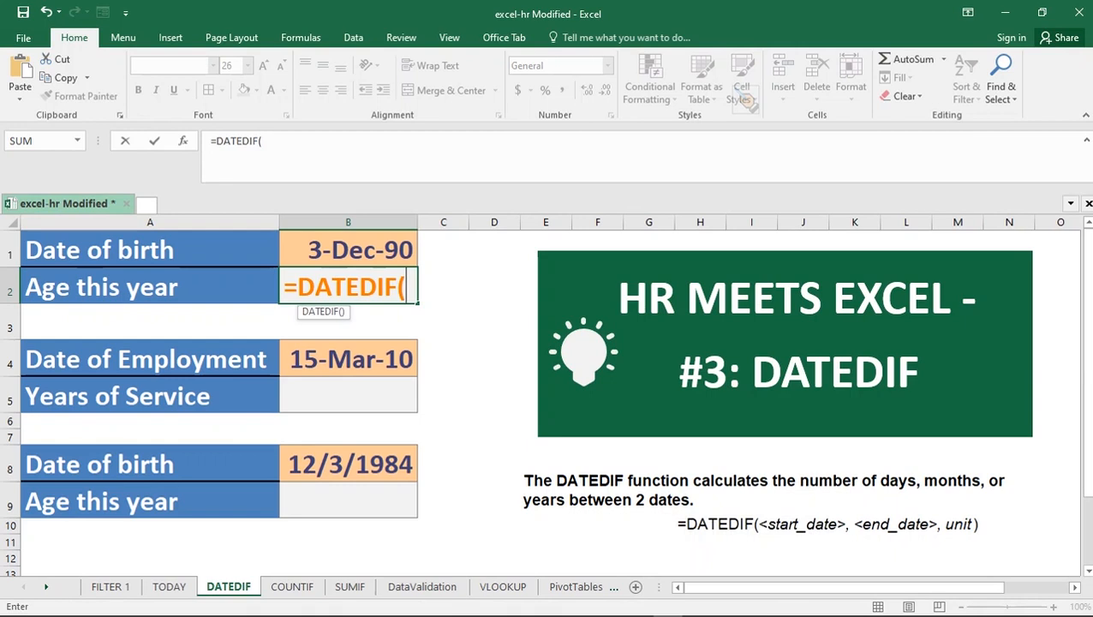
left_click(348, 249)
type(",")
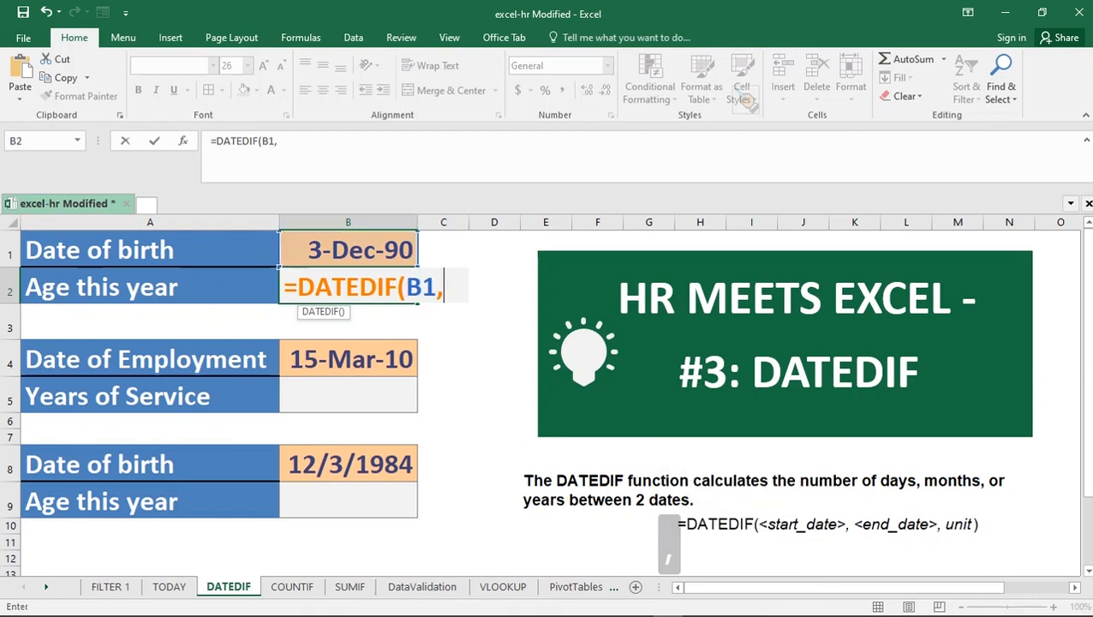
- Complete the DATEDIF formula in B2 with TODAY() as the end date and "Y" as the unit
type("TODAY")
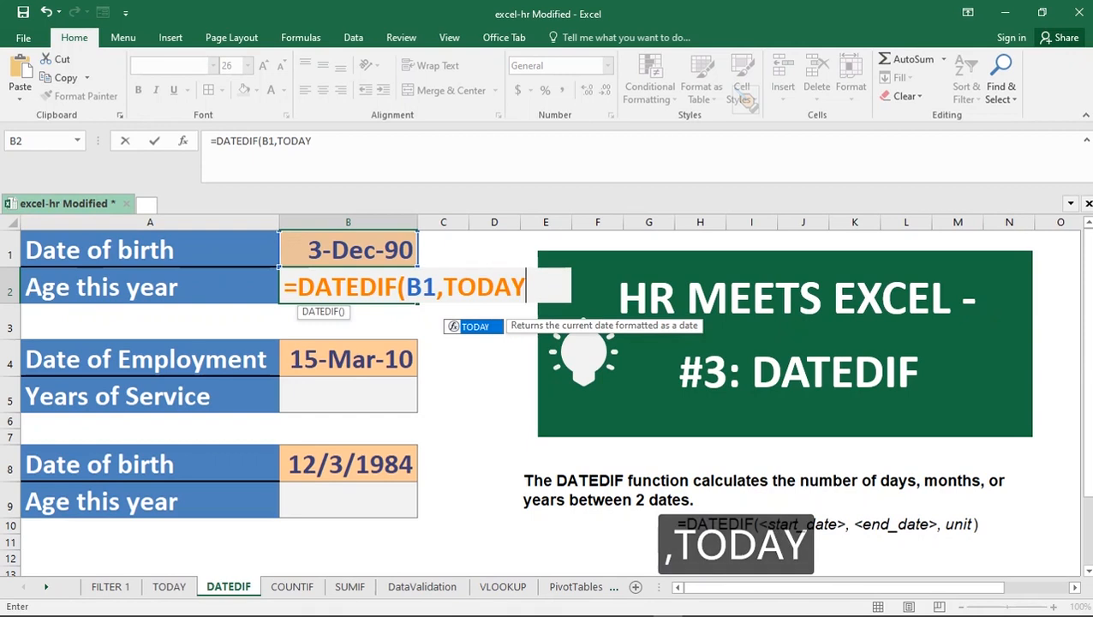
type("()")
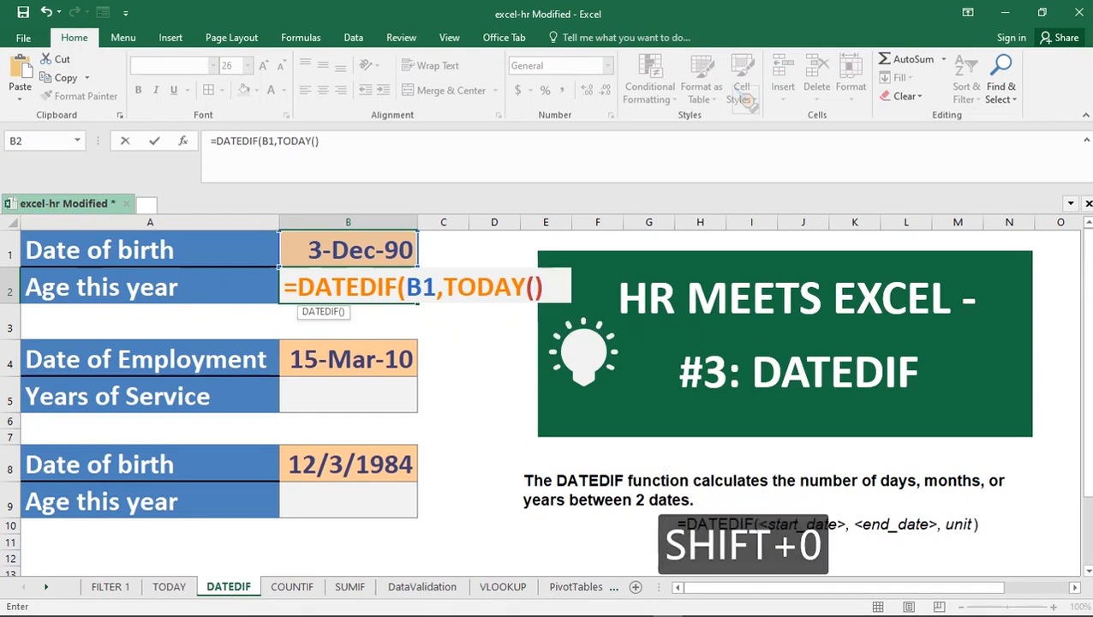
type(",")
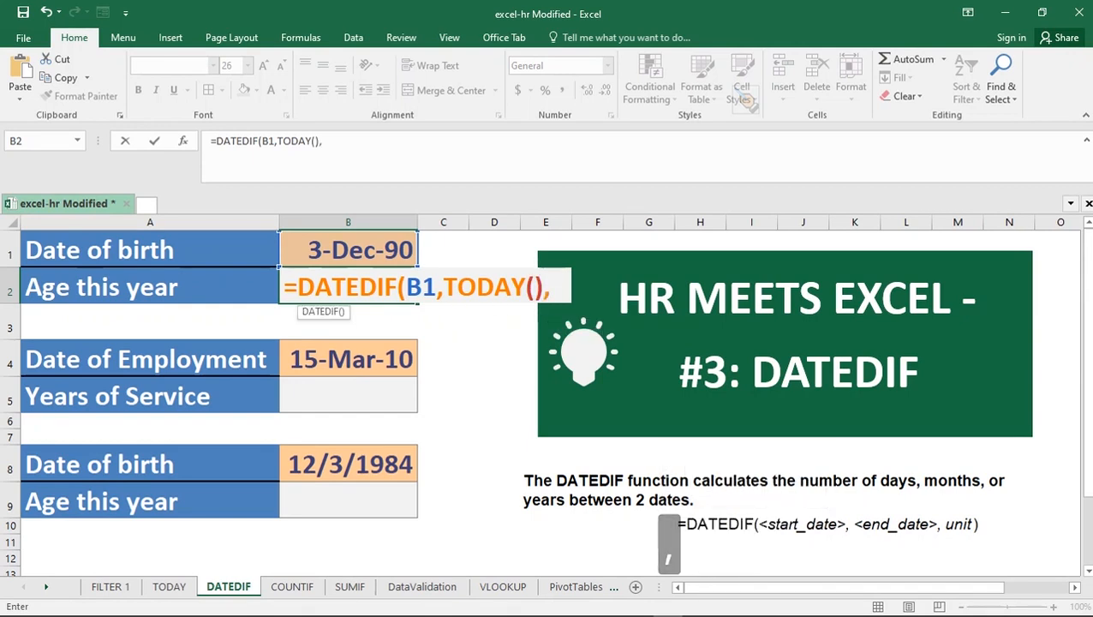
type("\"")
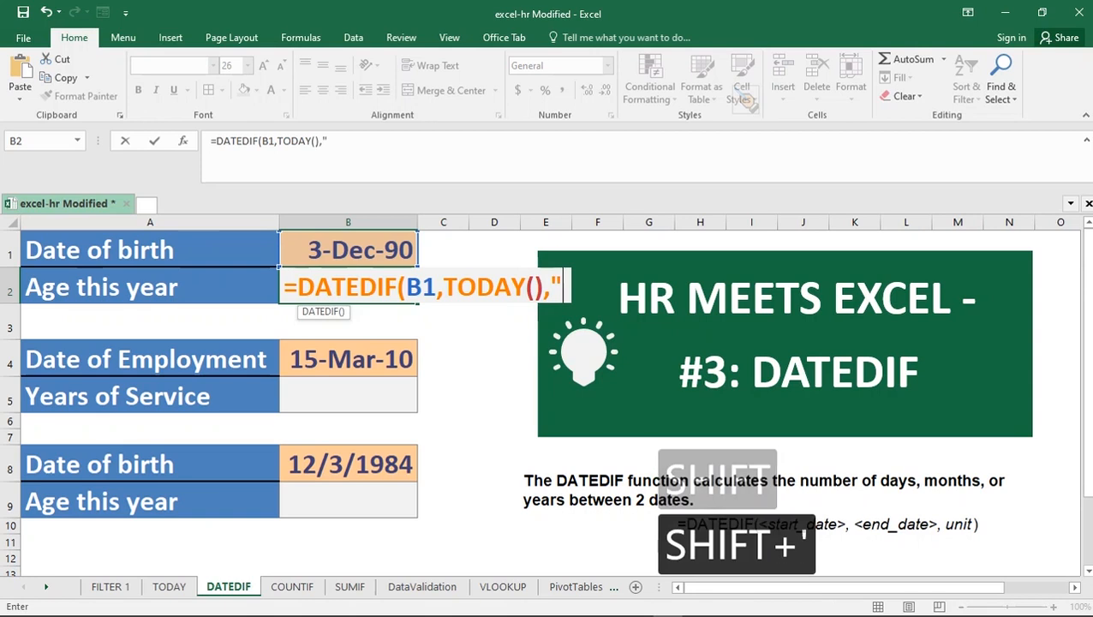
type("y")
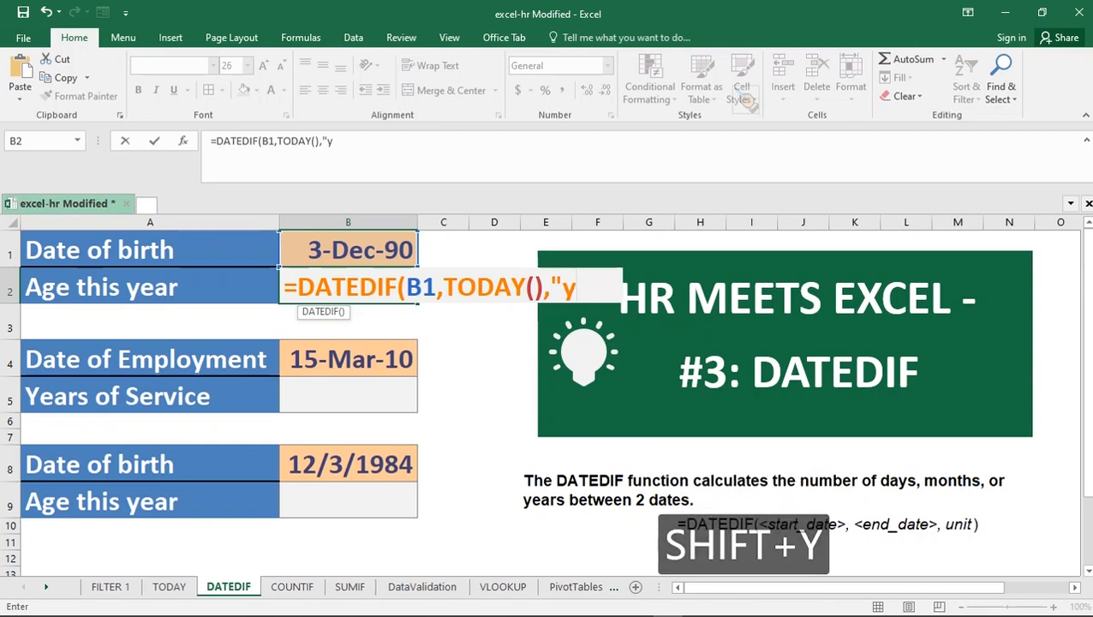
key("BackSpace")
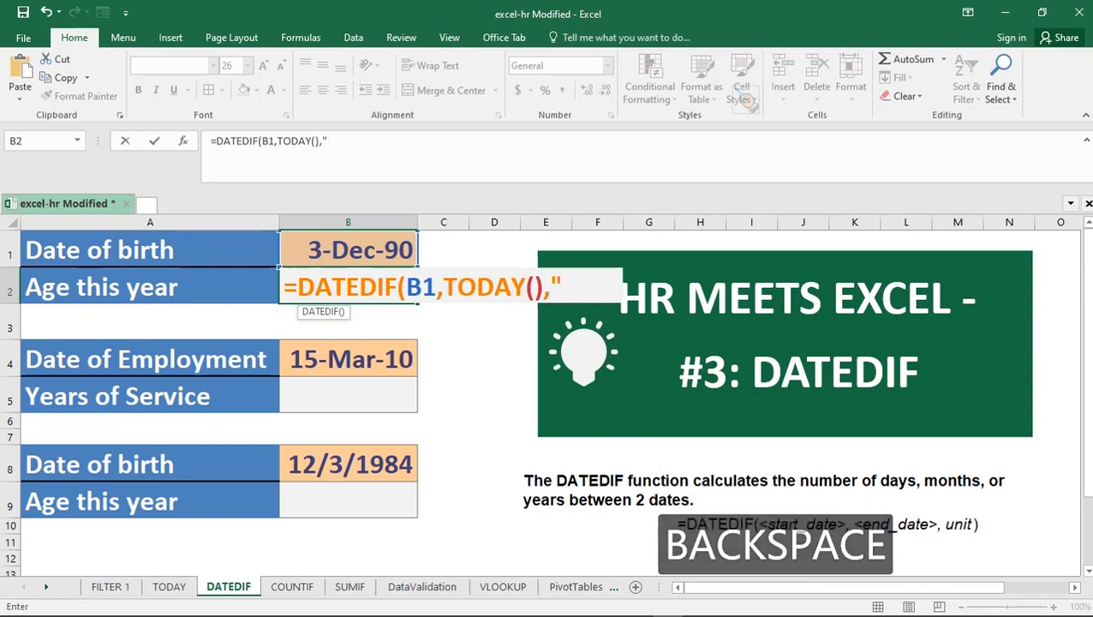
type("Y\"")
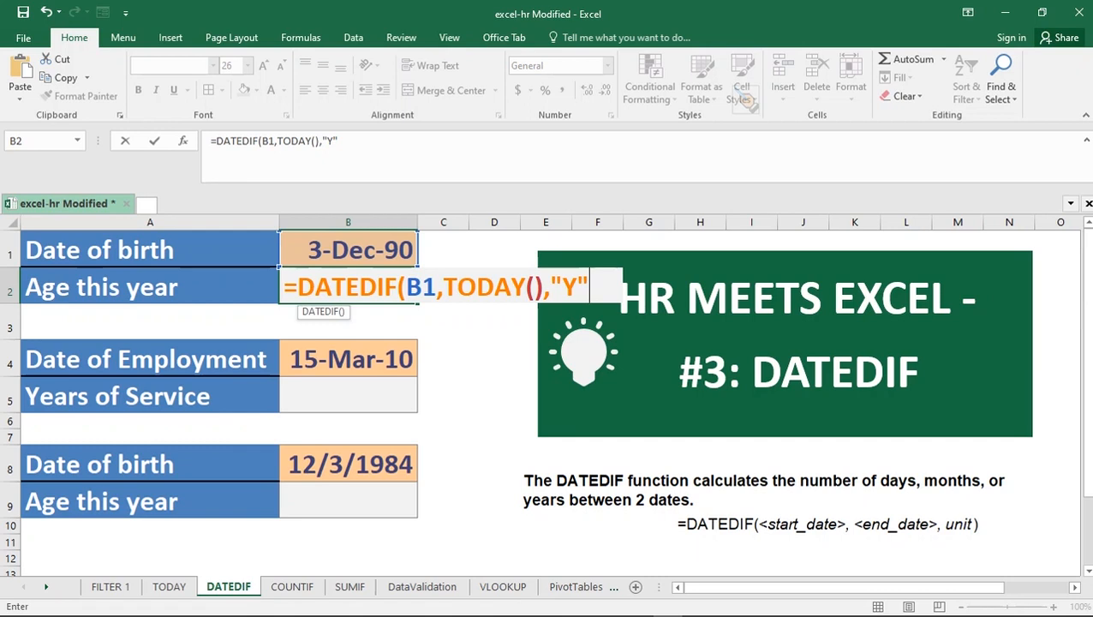
type(")")
key("Return")
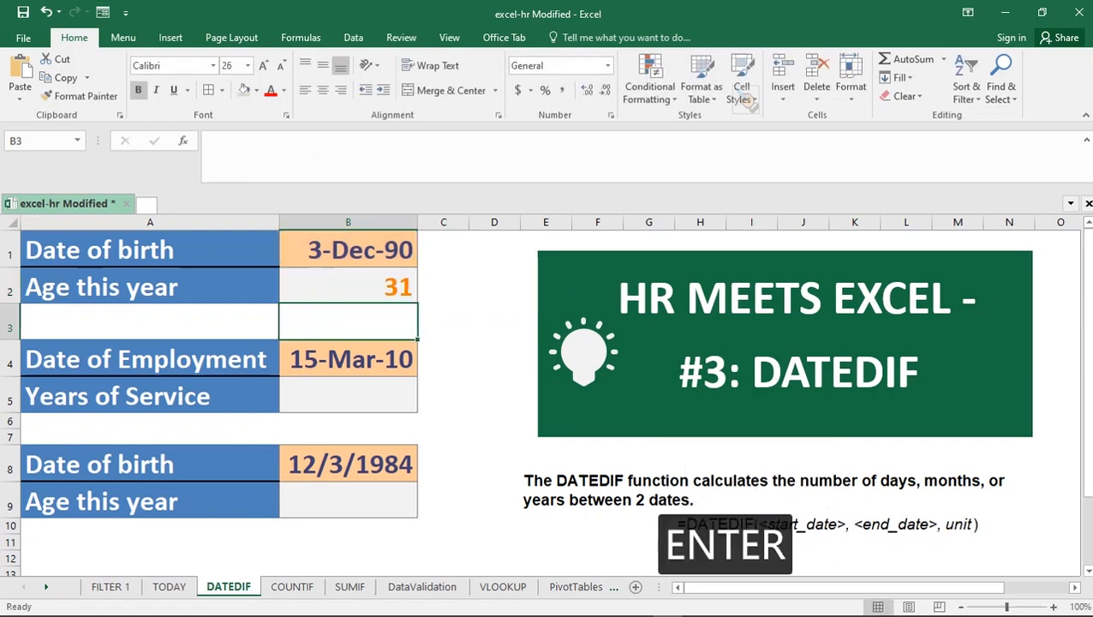
- Change the DATEDIF unit in cell B2 to "M" to calculate the age in months
left_click(347, 287)
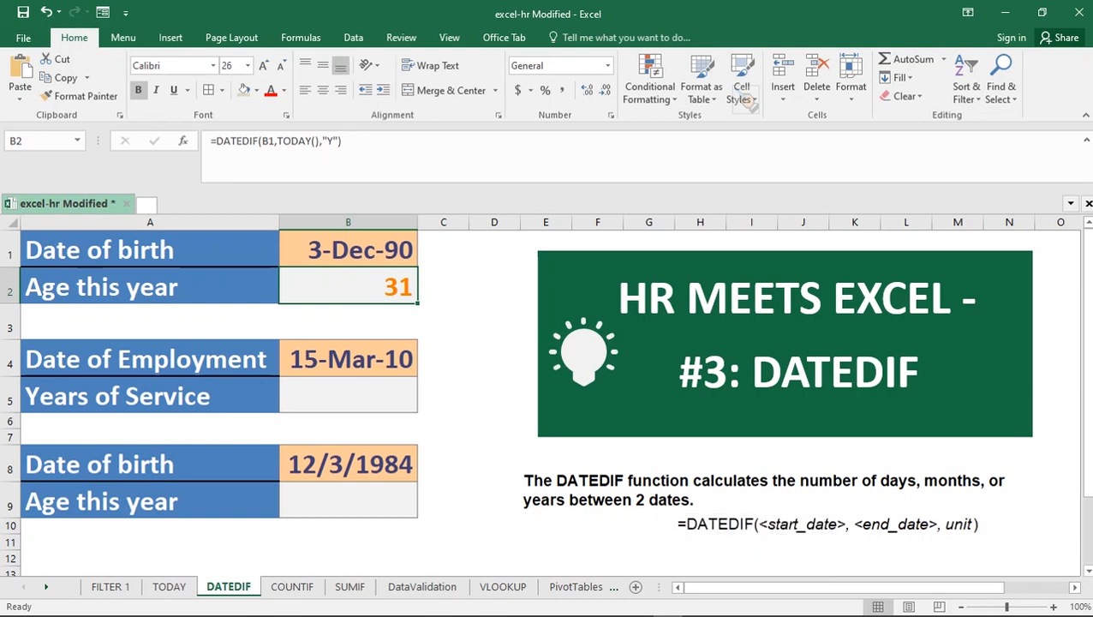
left_click(332, 141)
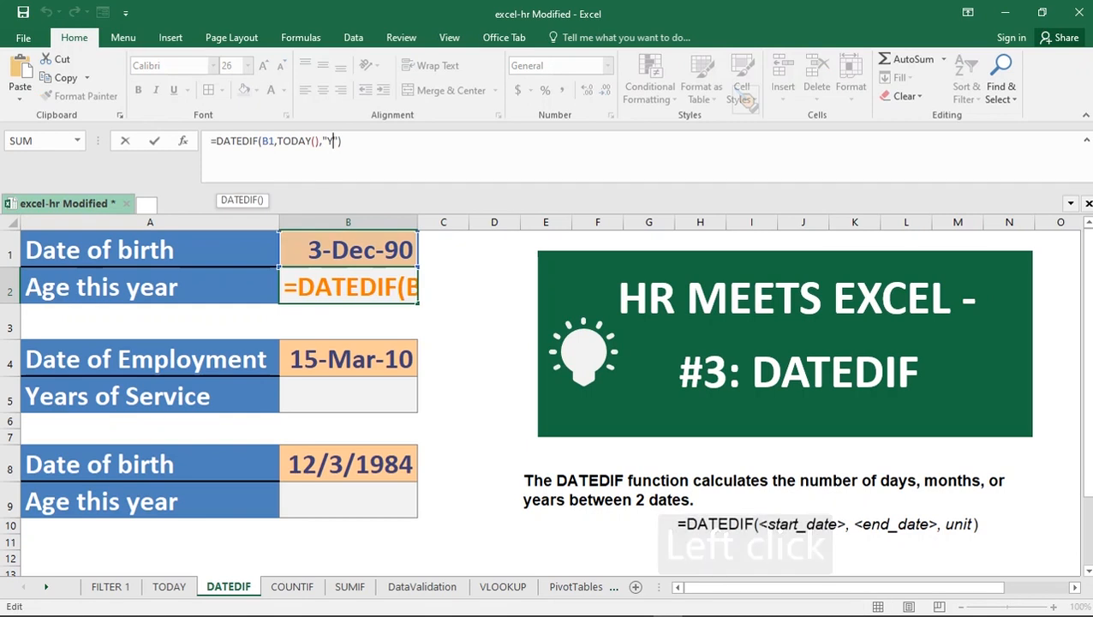
key("BackSpace")
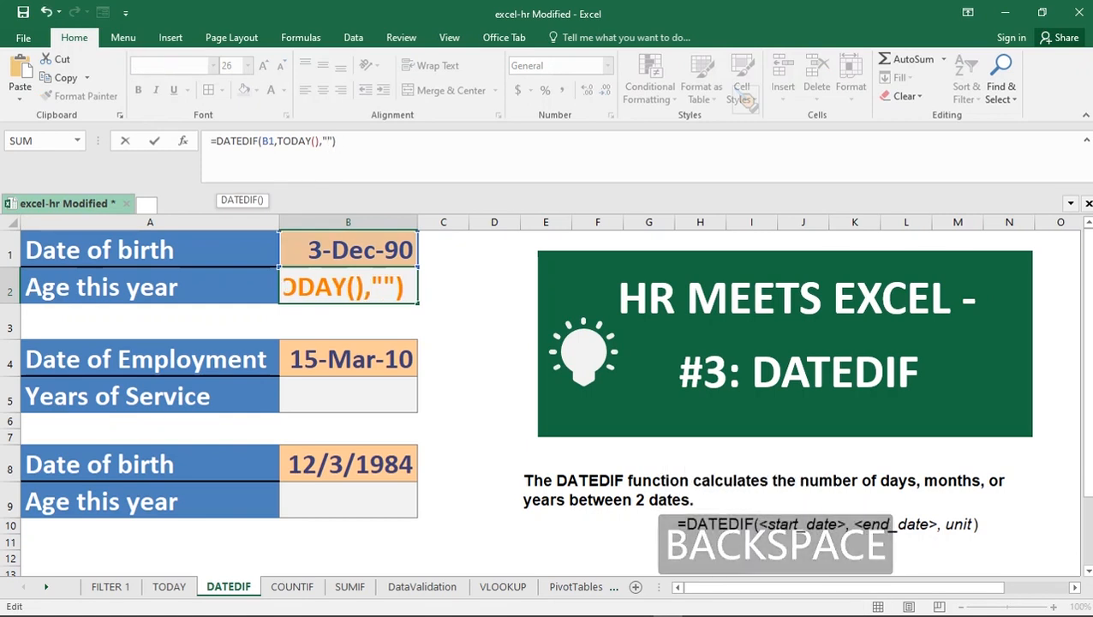
type("M")
key("Return")
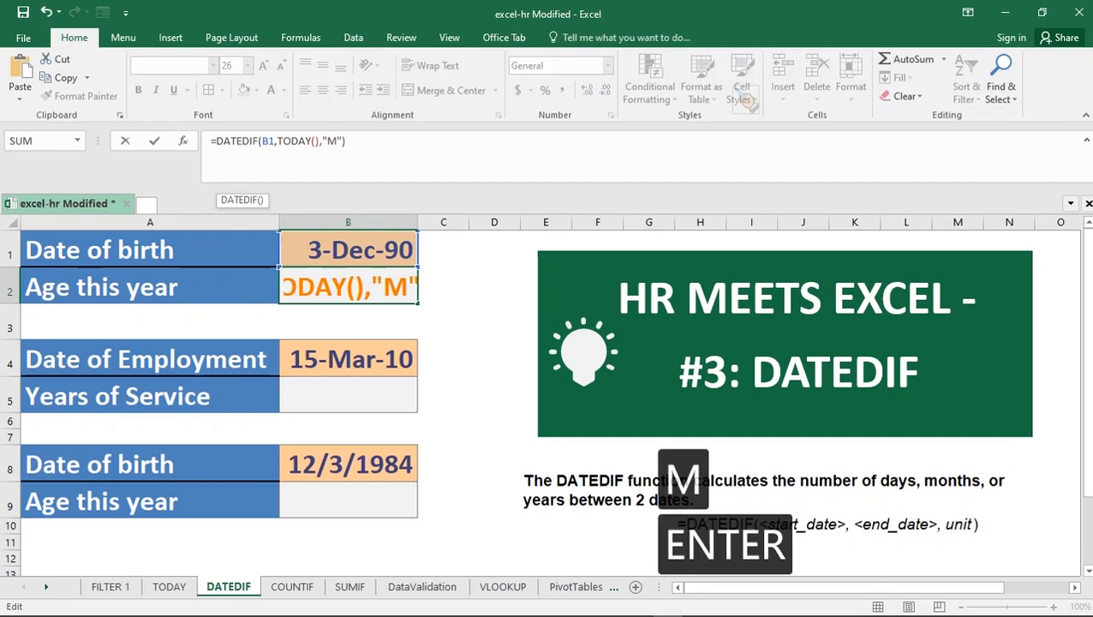
- Set the DATEDIF unit in cell B2 back to "Y" to calculate the age in years
left_click(348, 287)
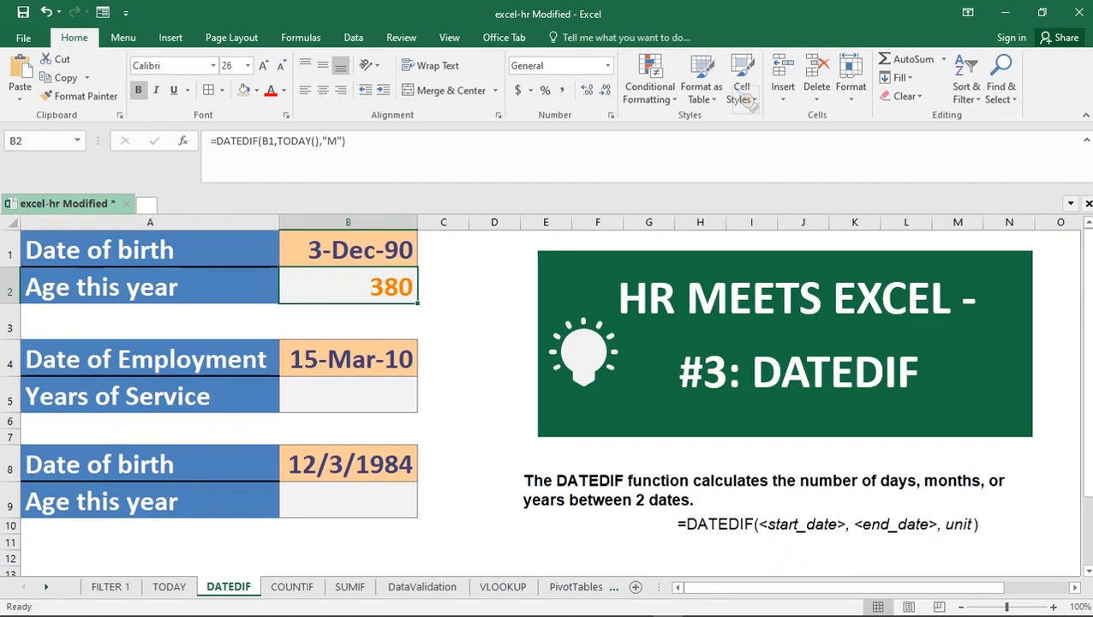
left_click(332, 140)
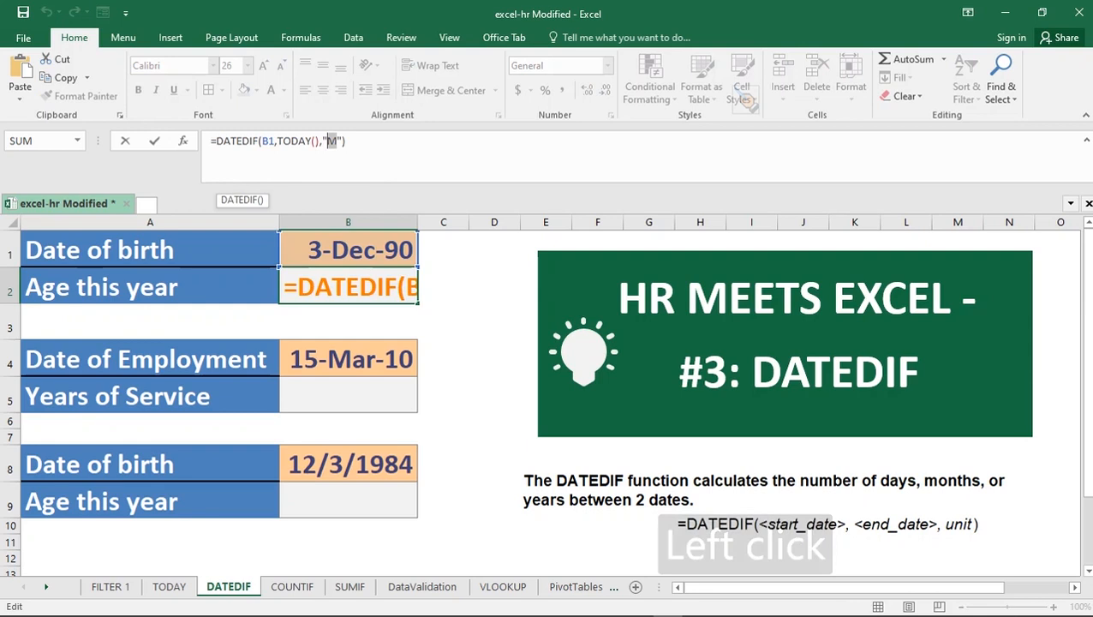
type("Y")
key("Return")
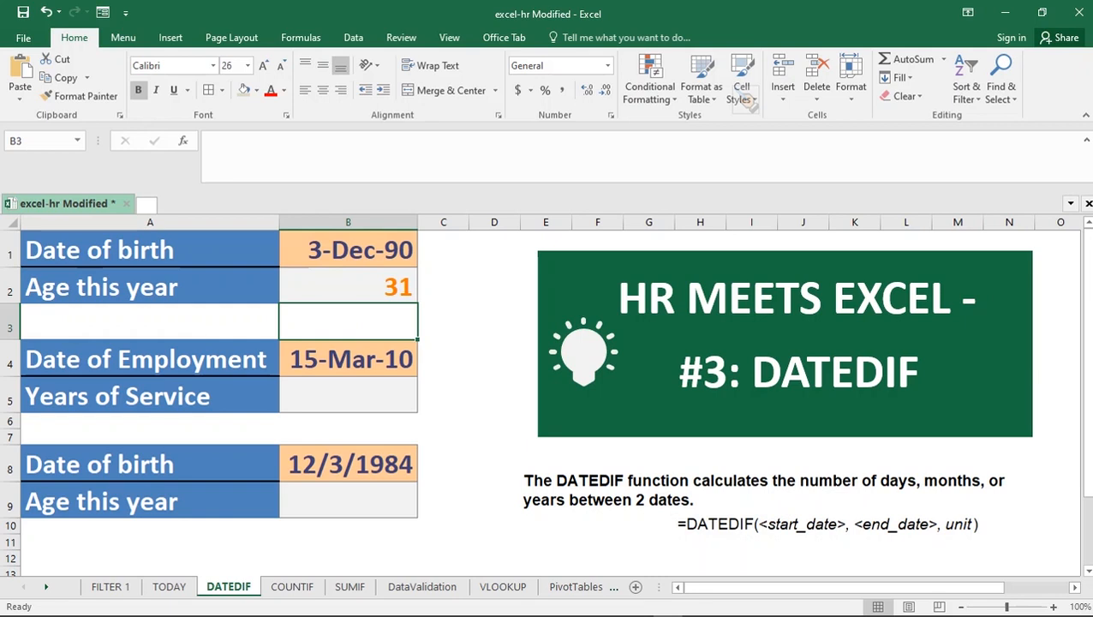
- Begin a DATEDIF formula in the Years of Service cell B5 with the employment date B4 as the start date
left_click(348, 395)
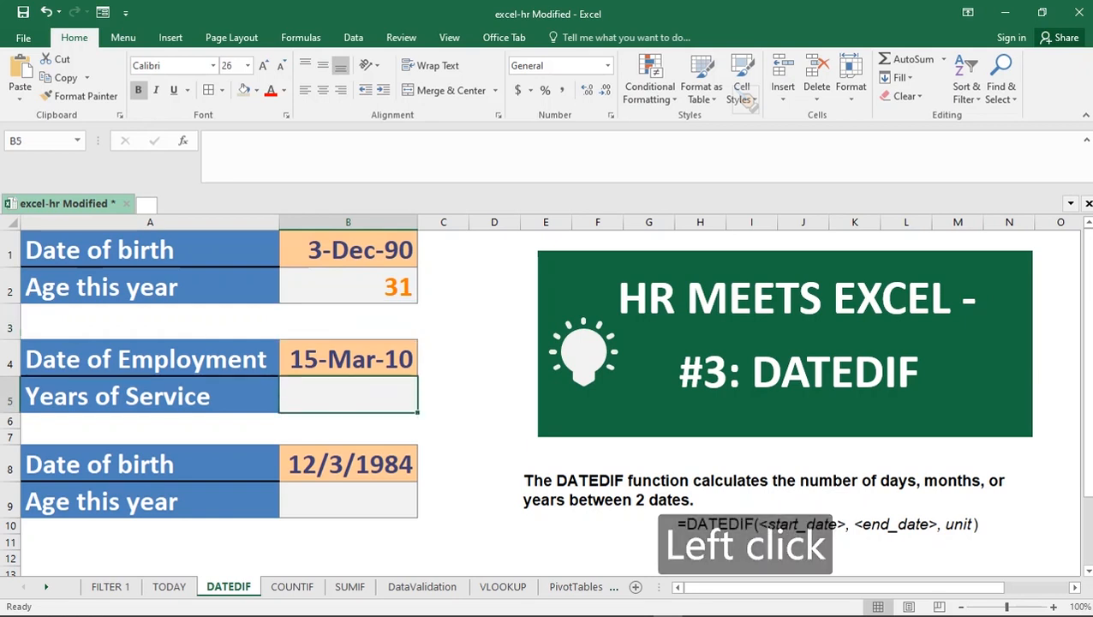
type("=")
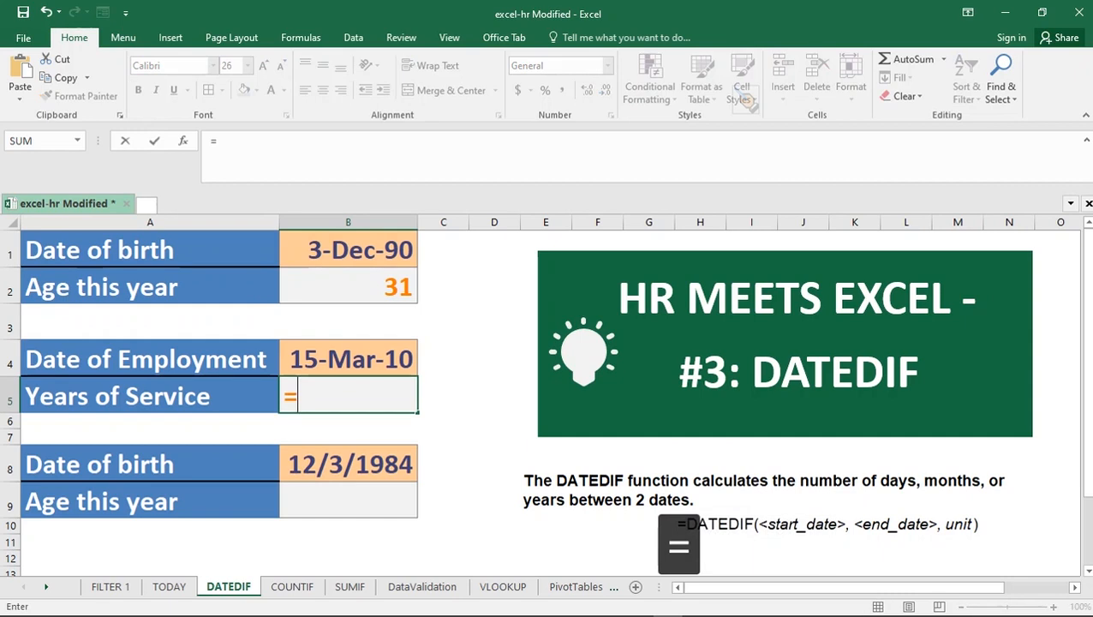
type("DI")
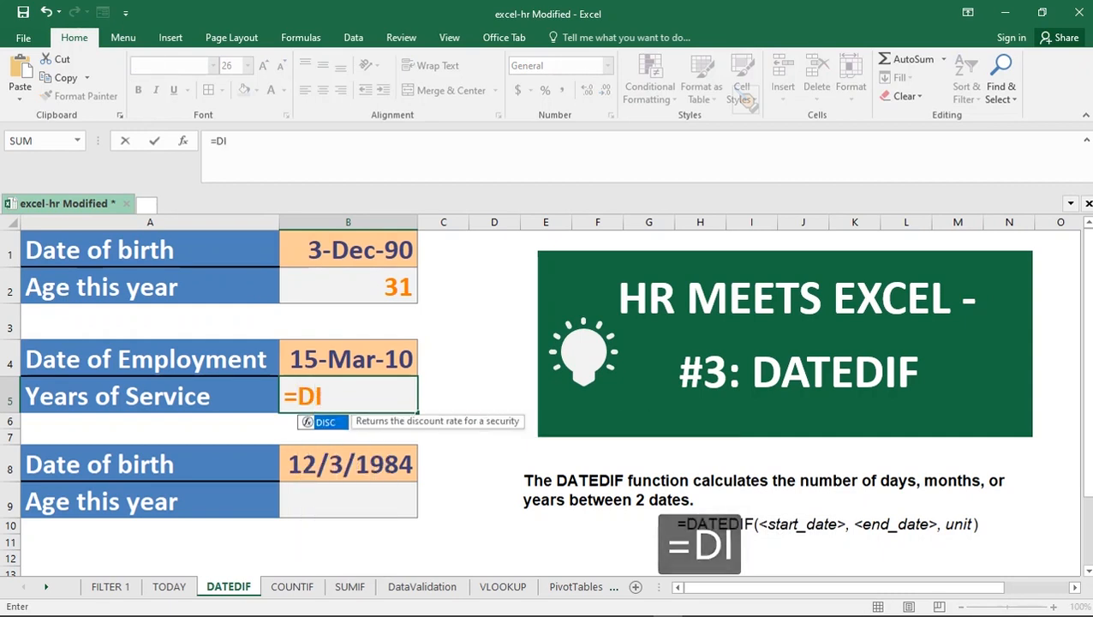
key("BackSpace")
type("ATEDI")
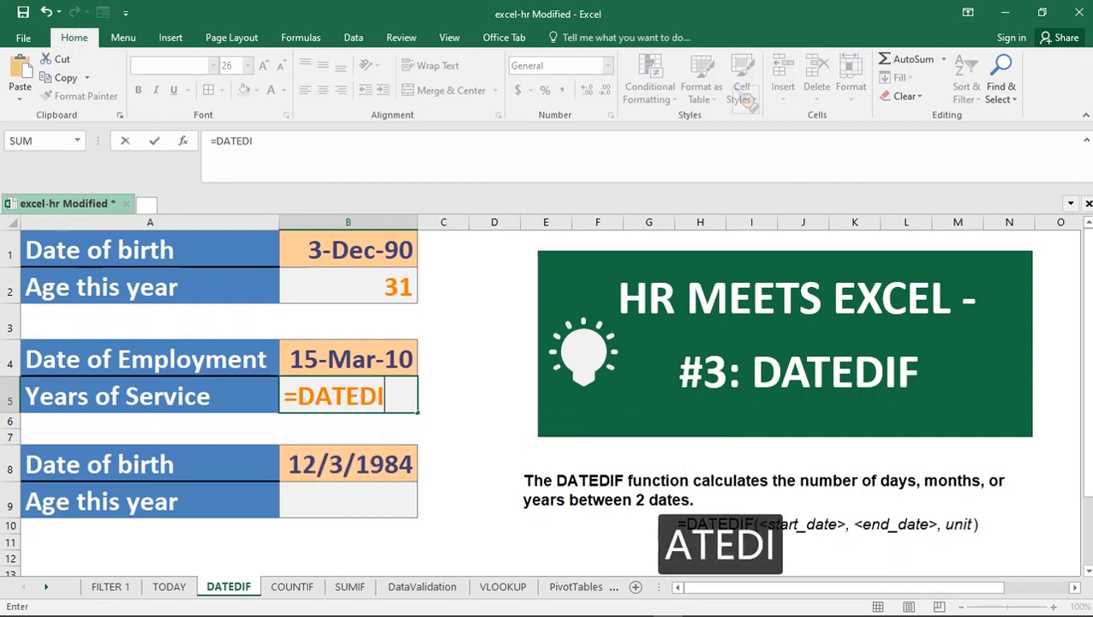
type("F(")
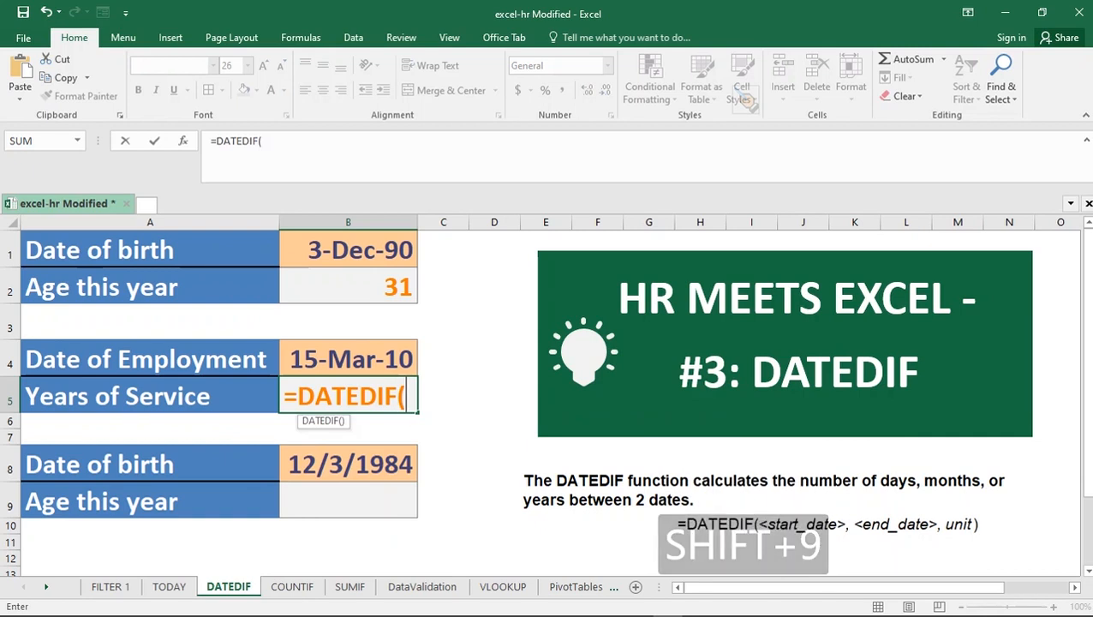
left_click(348, 359)
type(",")
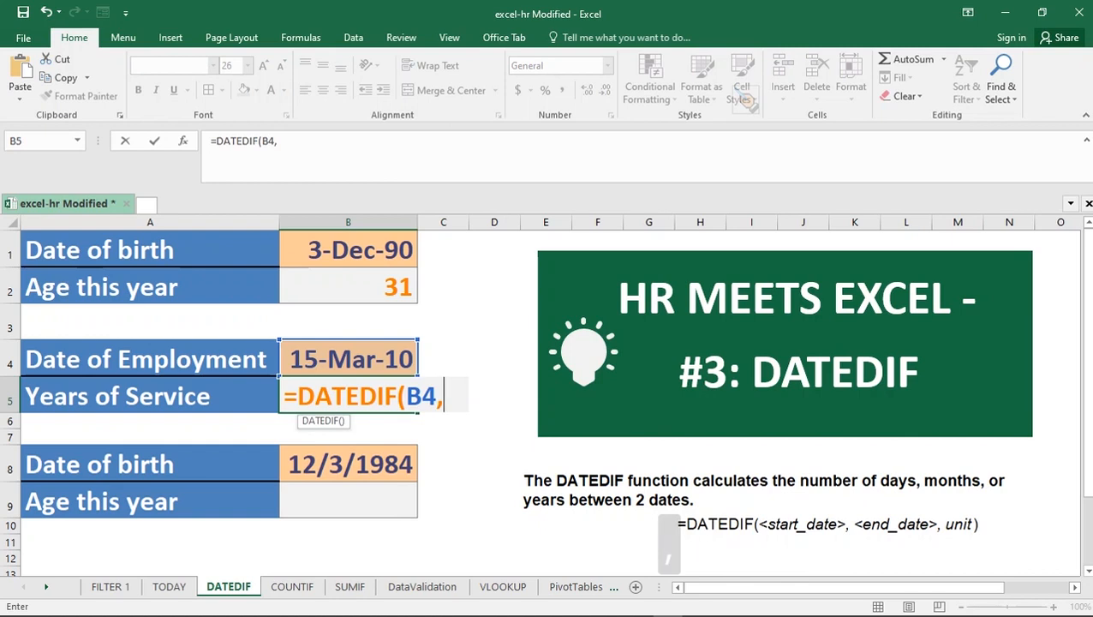
- Complete the DATEDIF formula in B5 with TODAY() as the end date and "Y" as the unit
type("TODAY")
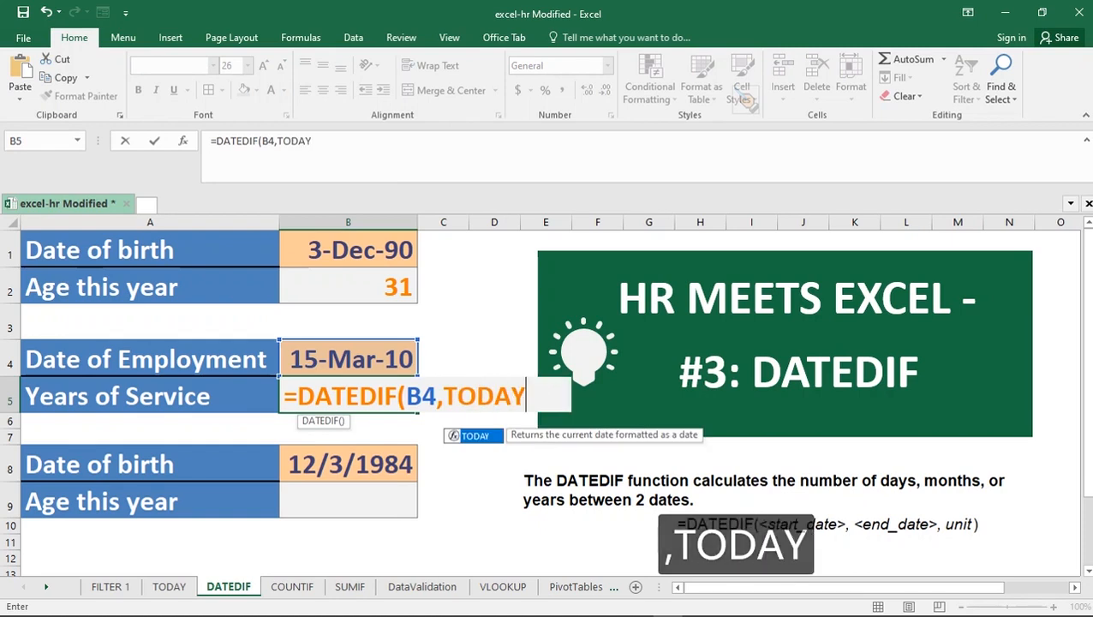
type("(")
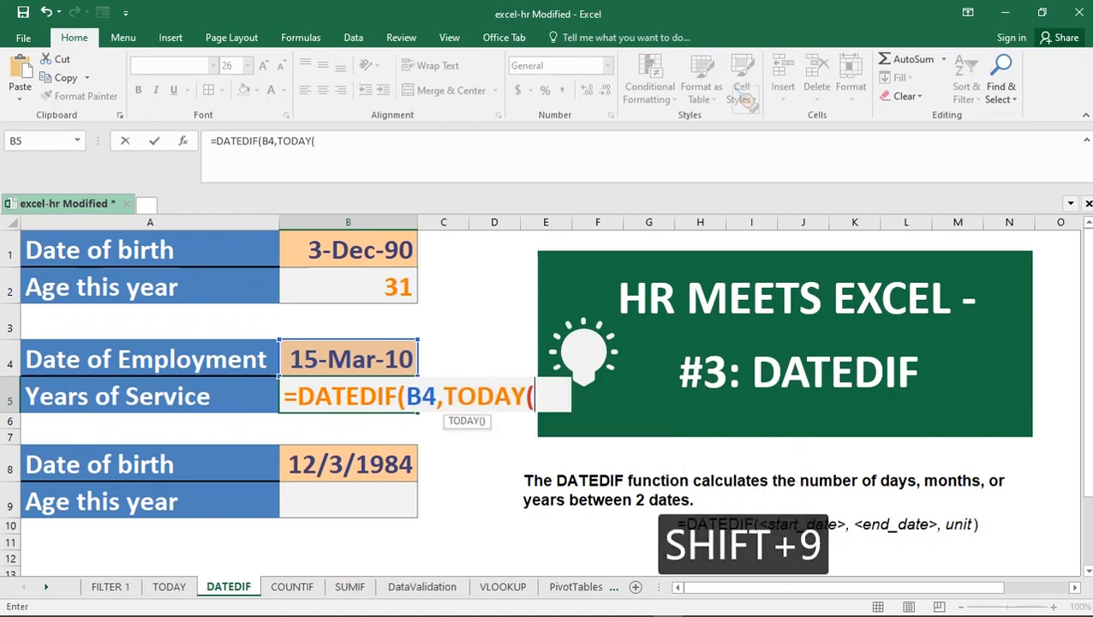
type("),")
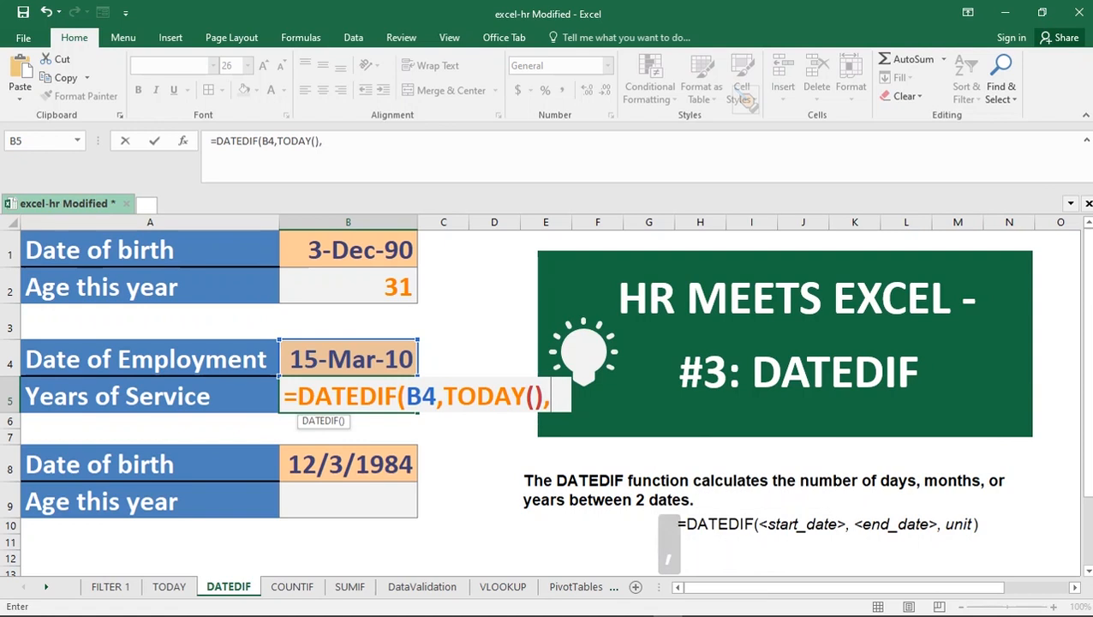
type("\"Y\")")
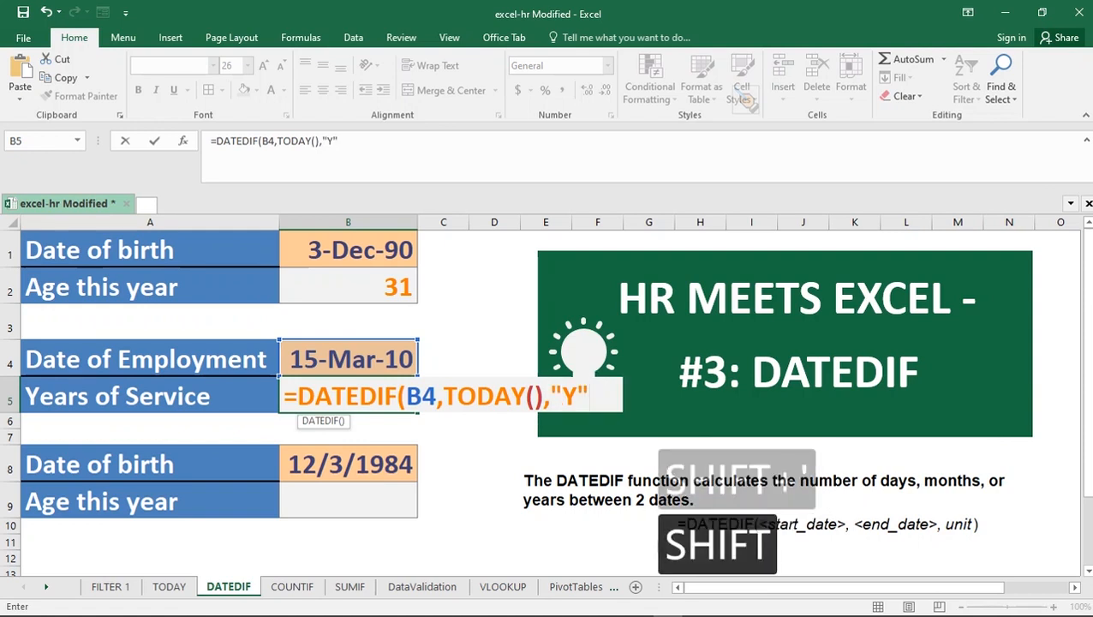
key("Return")
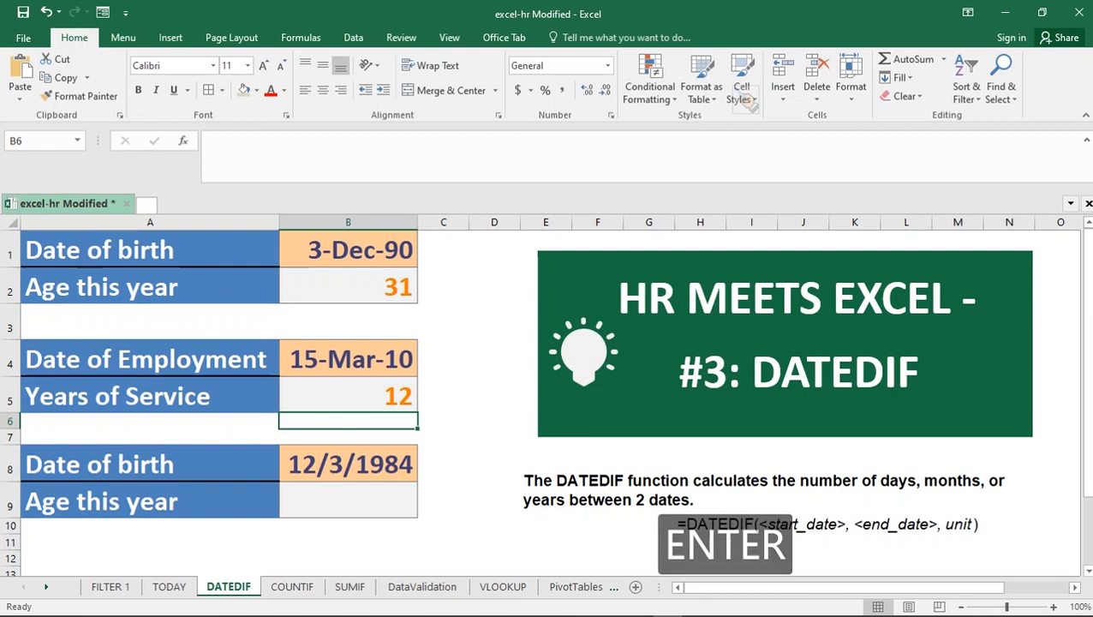
left_click(348, 395)
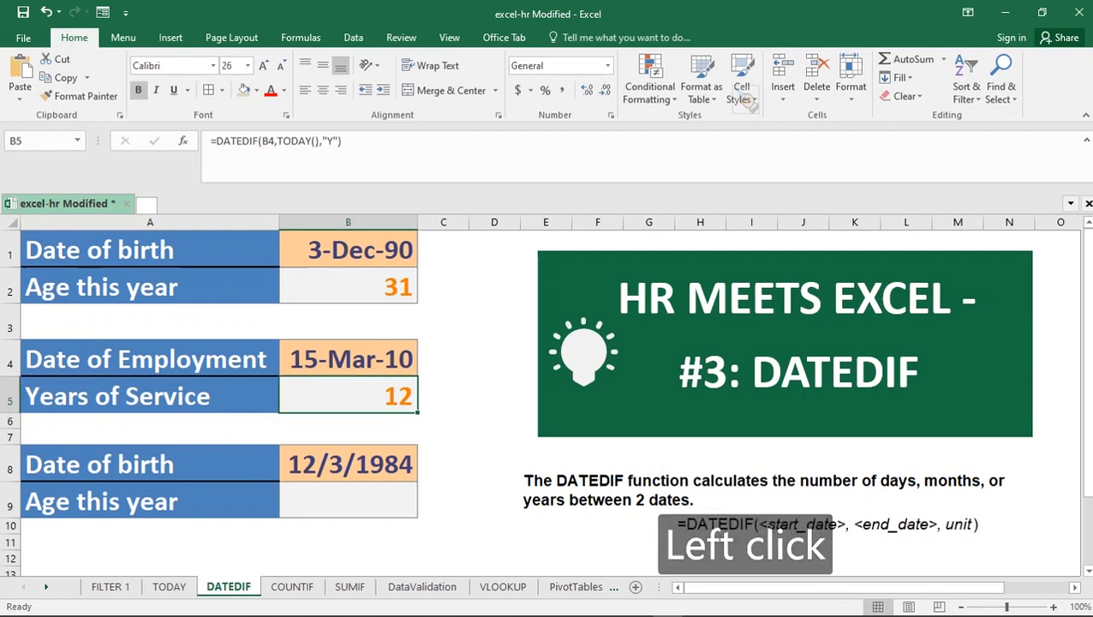
- Change the Date of Employment in cell B4 to 3/15/2008
left_click(348, 359)
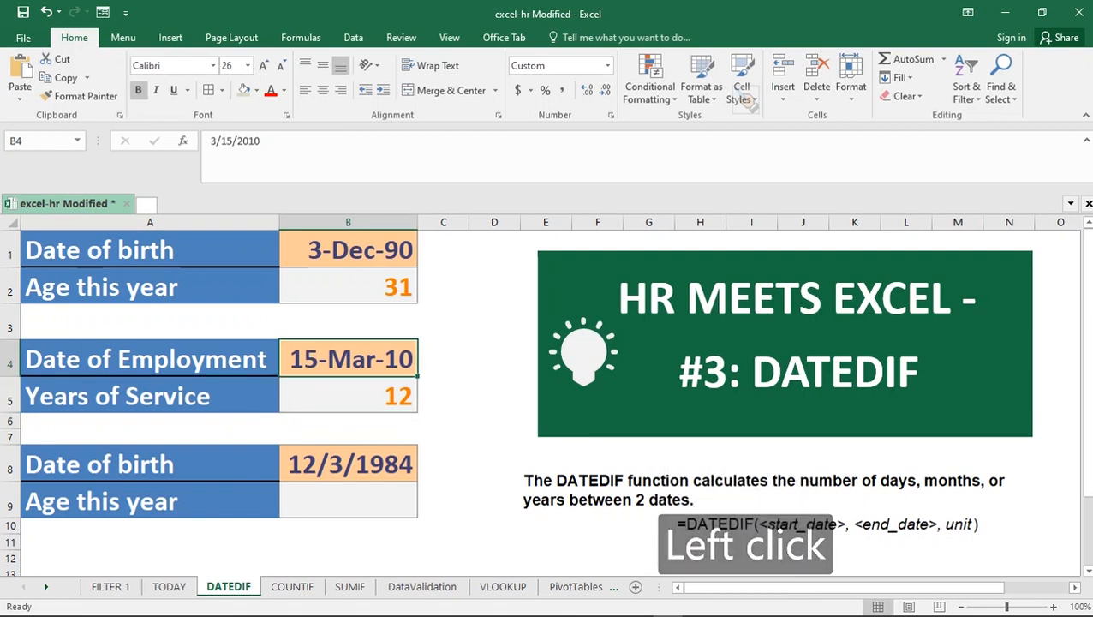
left_click(253, 141)
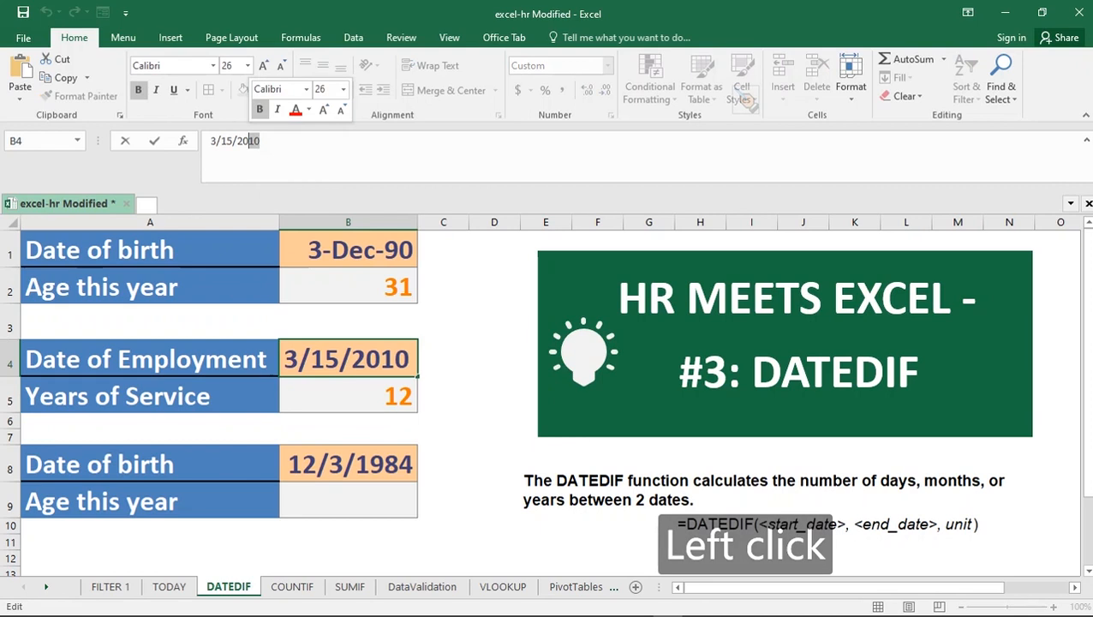
type("08")
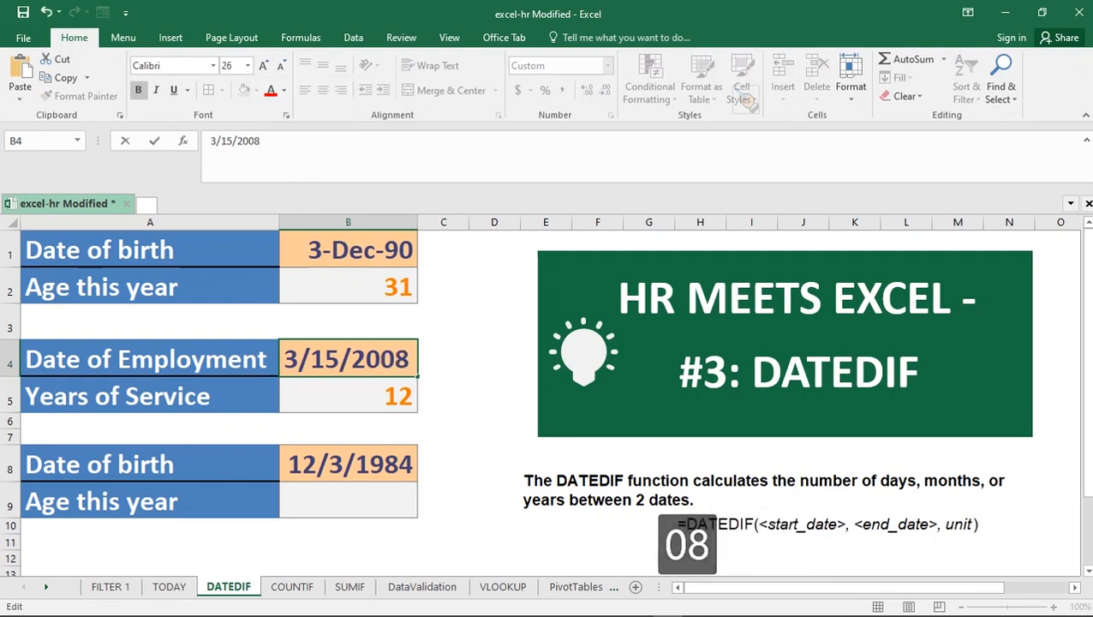
key("Return")
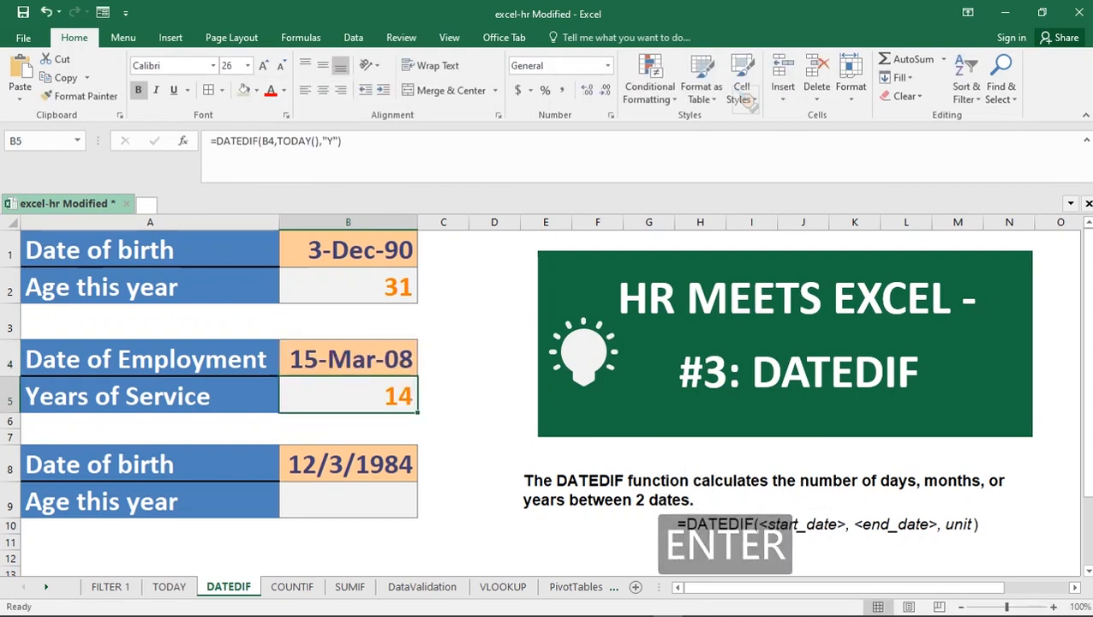
left_click(348, 359)
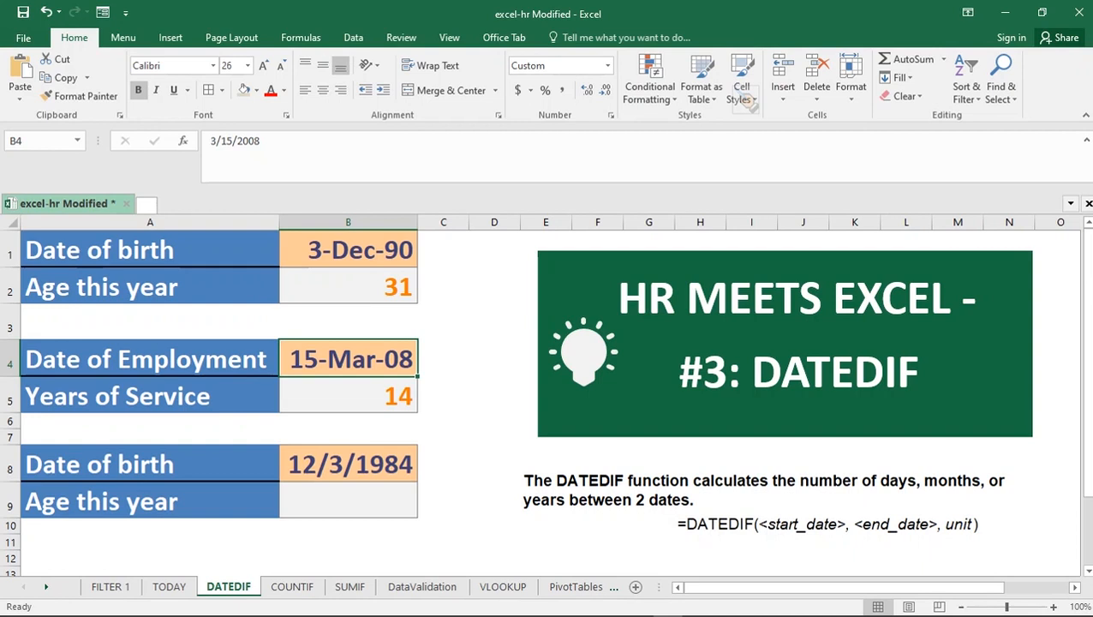
left_click(348, 501)
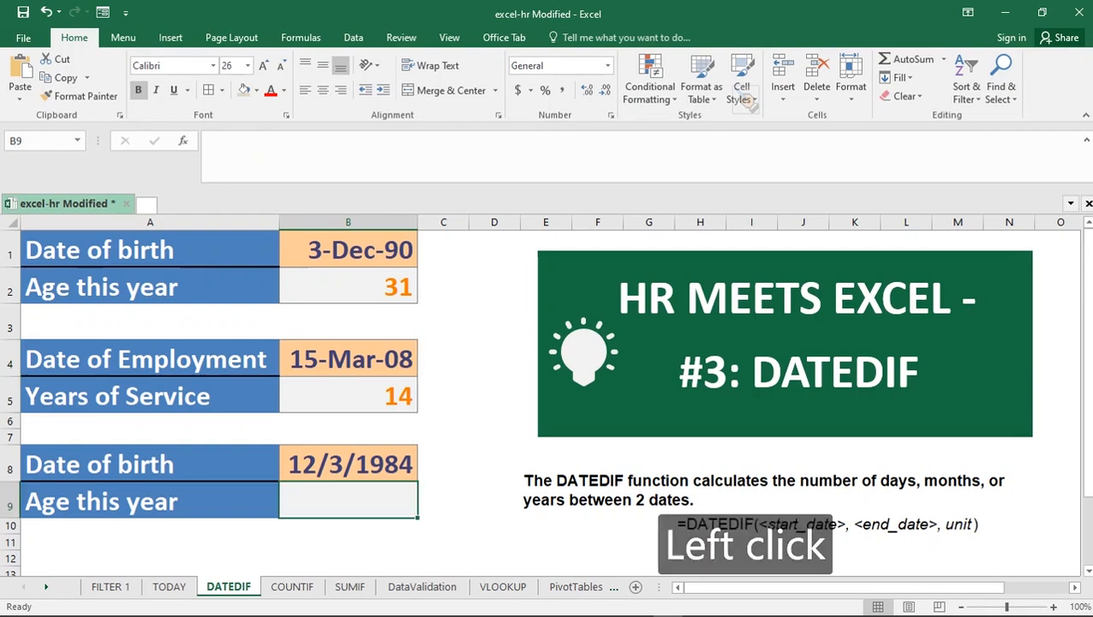
left_click(348, 464)
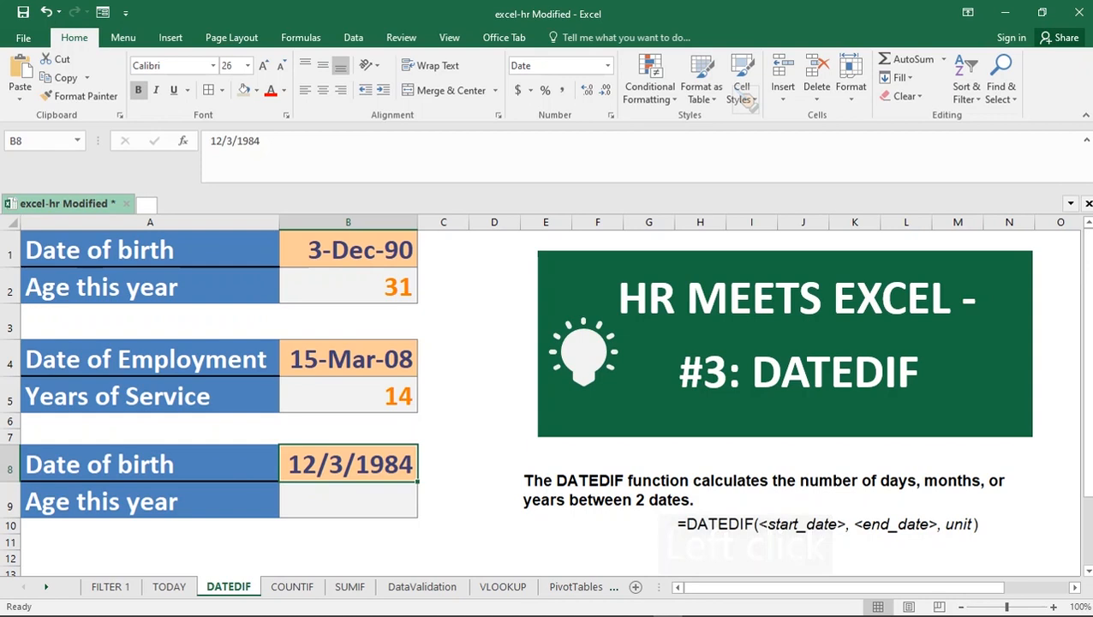
left_click(348, 502)
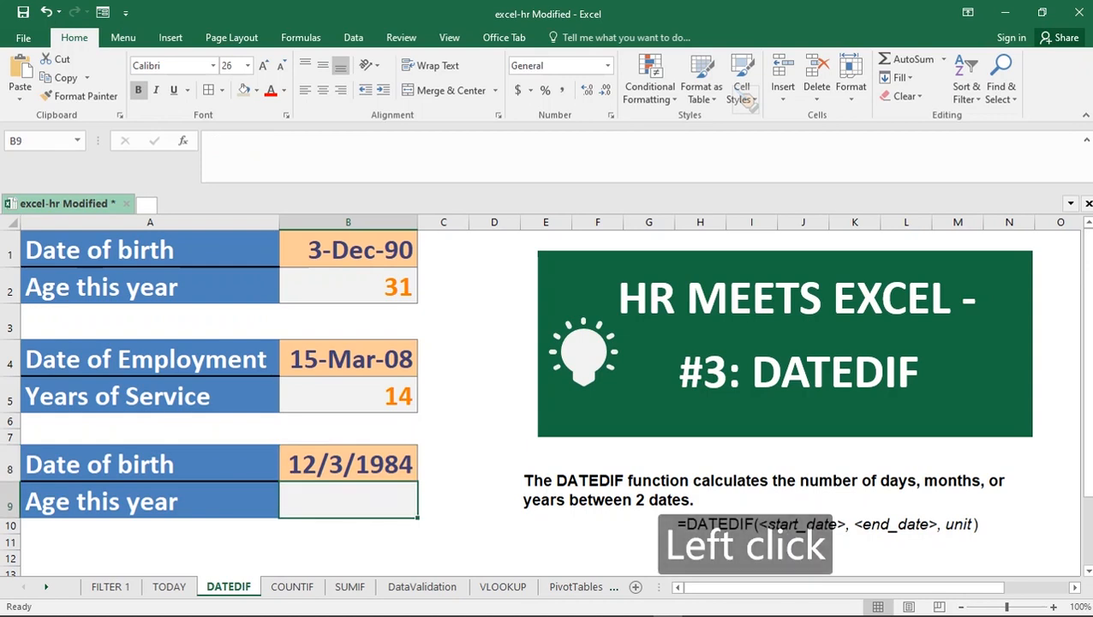
- Switch to the COUNTIF sheet and clear the existing department counts in F2:F5
left_click(292, 586)
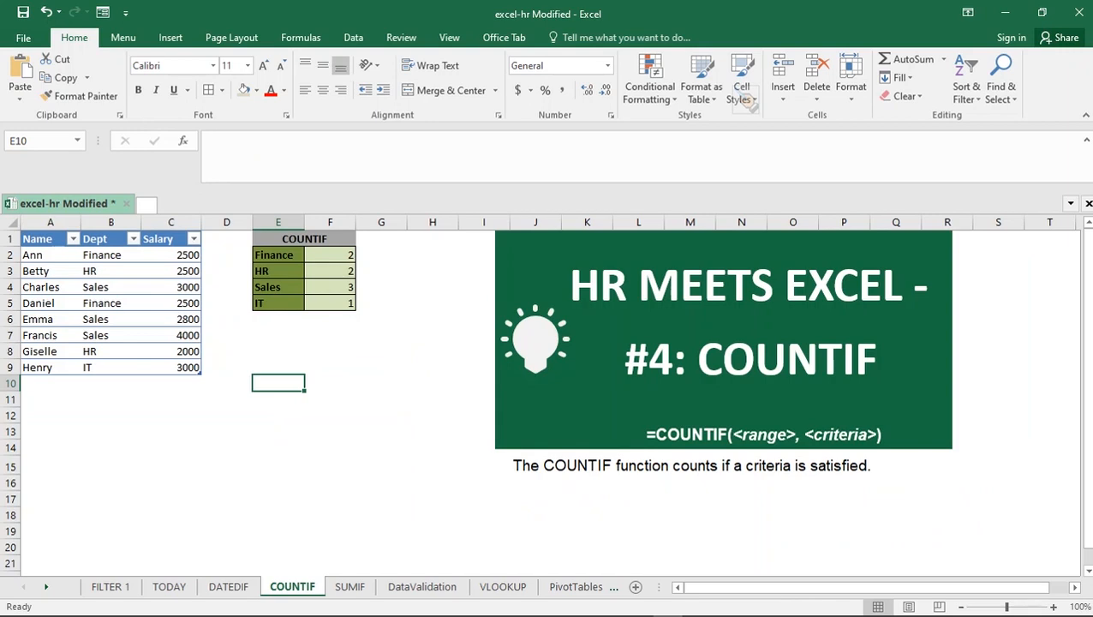
left_click(278, 530)
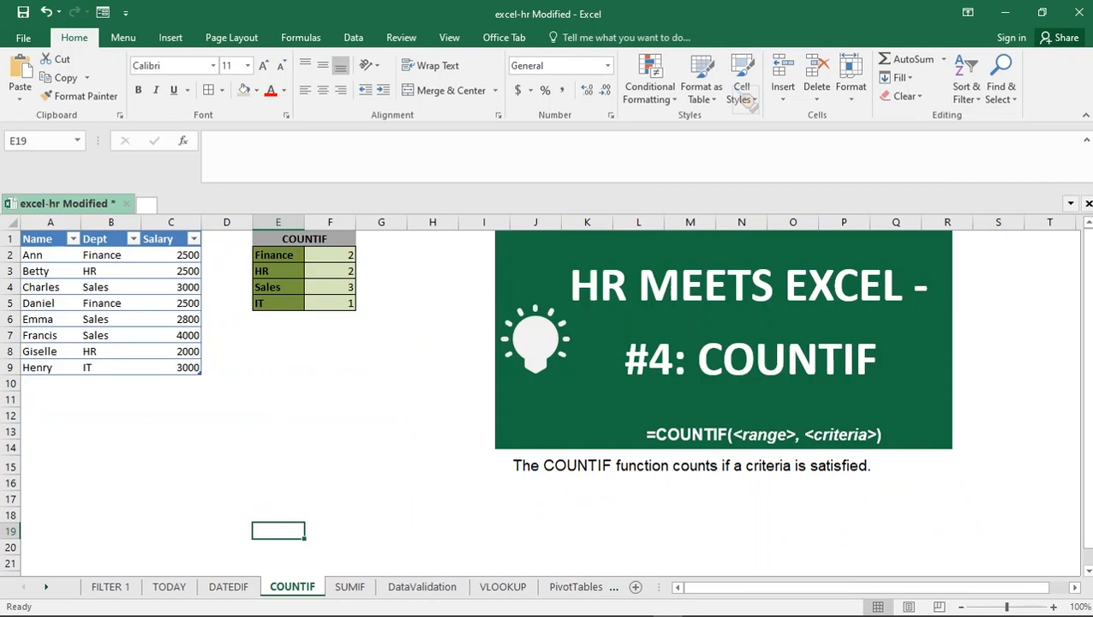
left_click(278, 255)
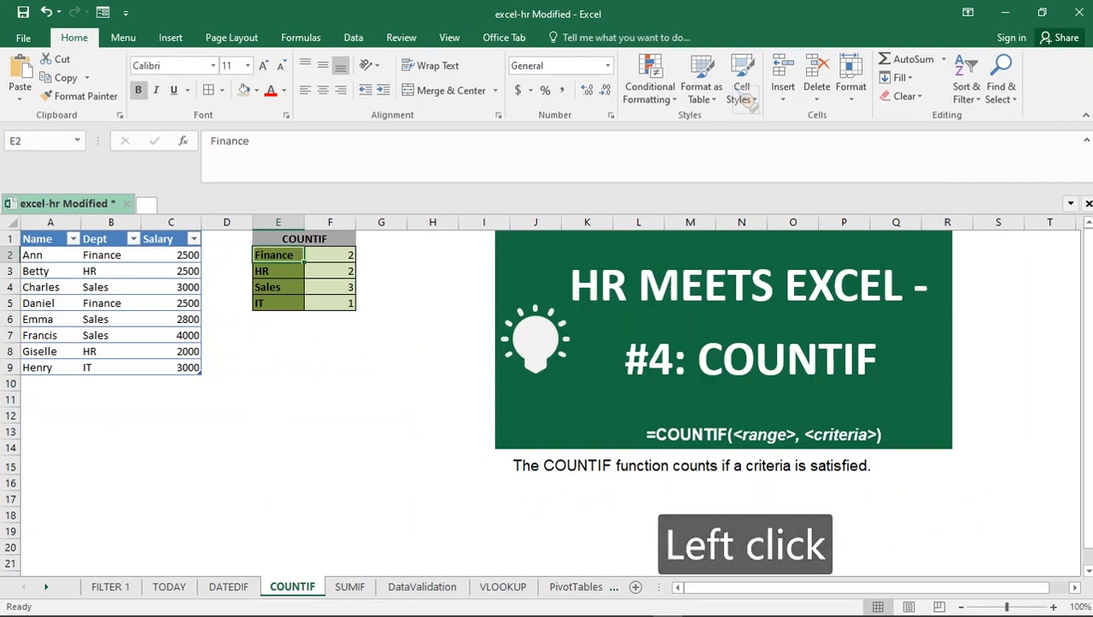
left_click(278, 271)
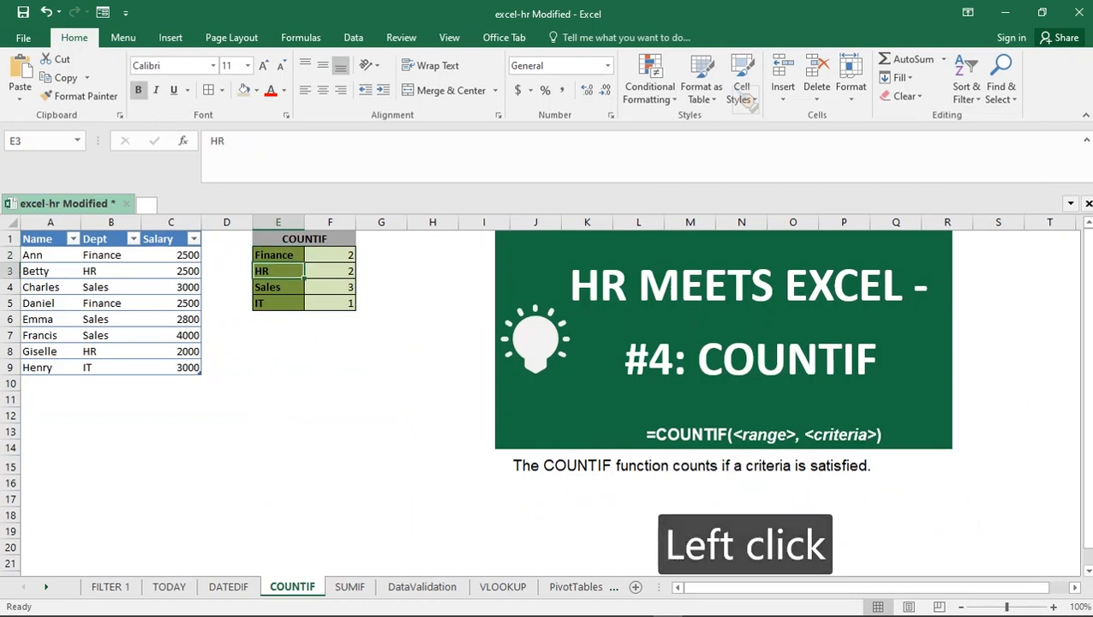
left_click(278, 287)
left_click(278, 303)
left_click_drag(329, 255, 330, 303)
key("Delete")
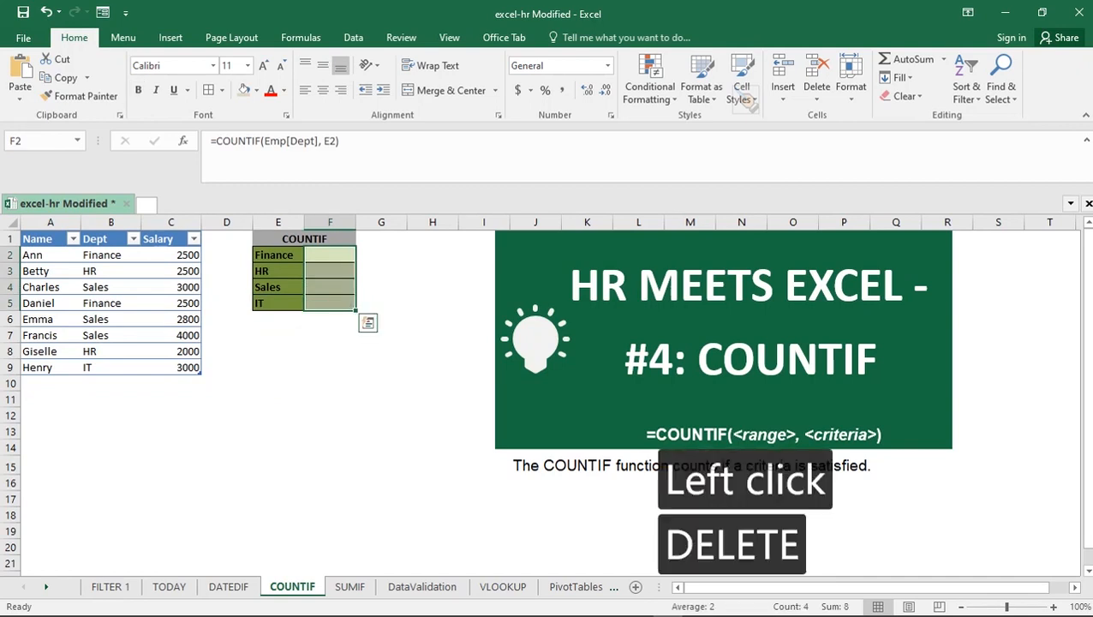
- Count the Finance employees in F2 with a COUNTIF formula using Emp[Dept] as the range and E2 as the criteria
left_click(329, 287)
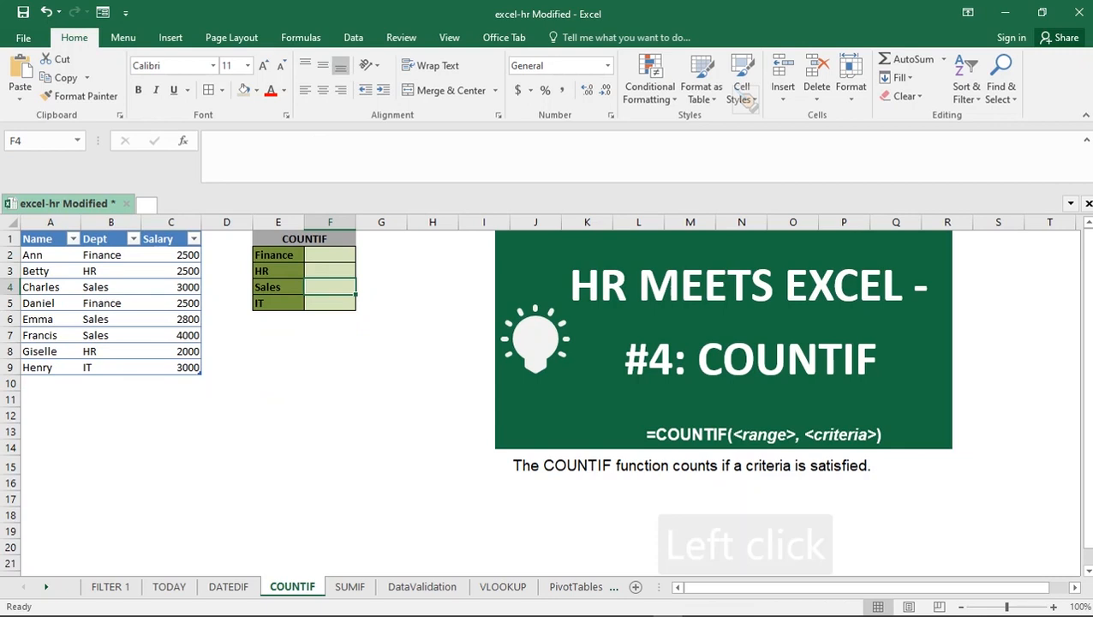
left_click(330, 255)
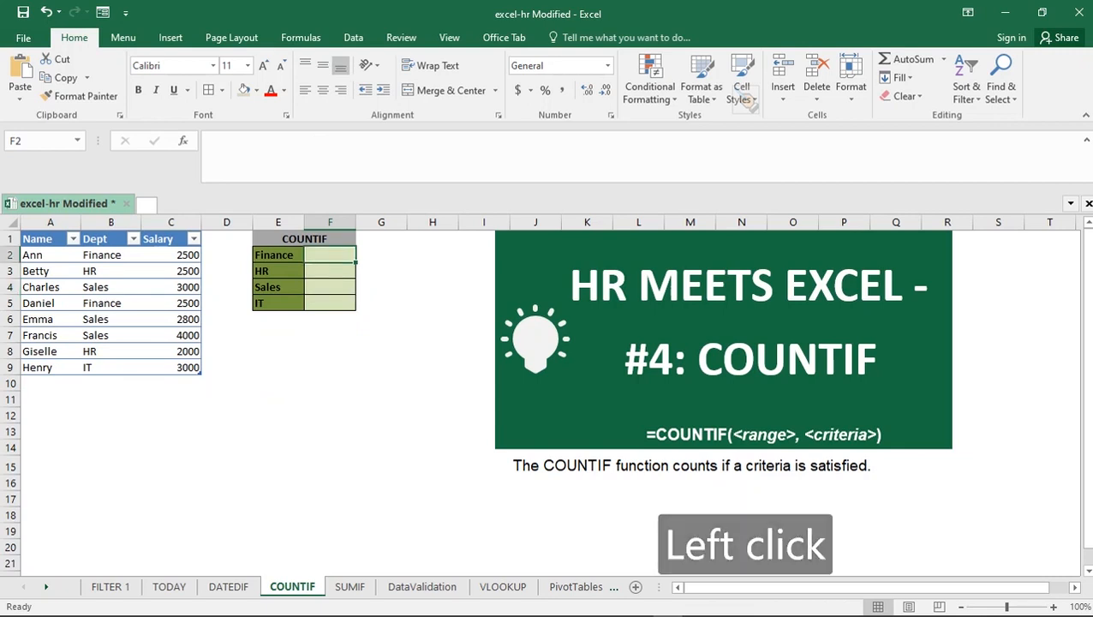
type("=COU")
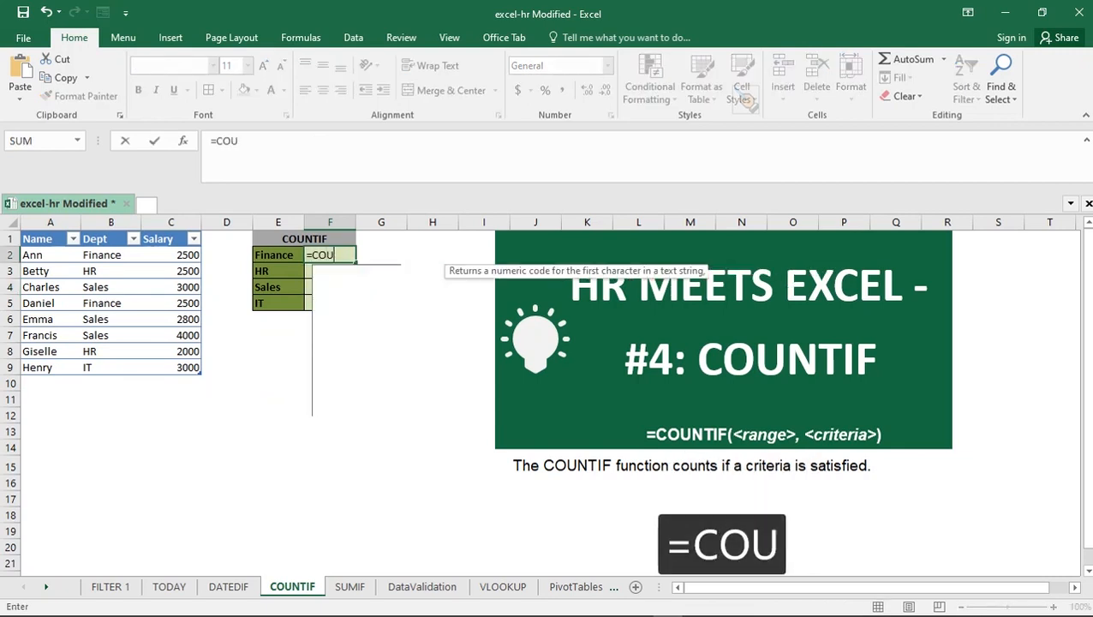
type("NT")
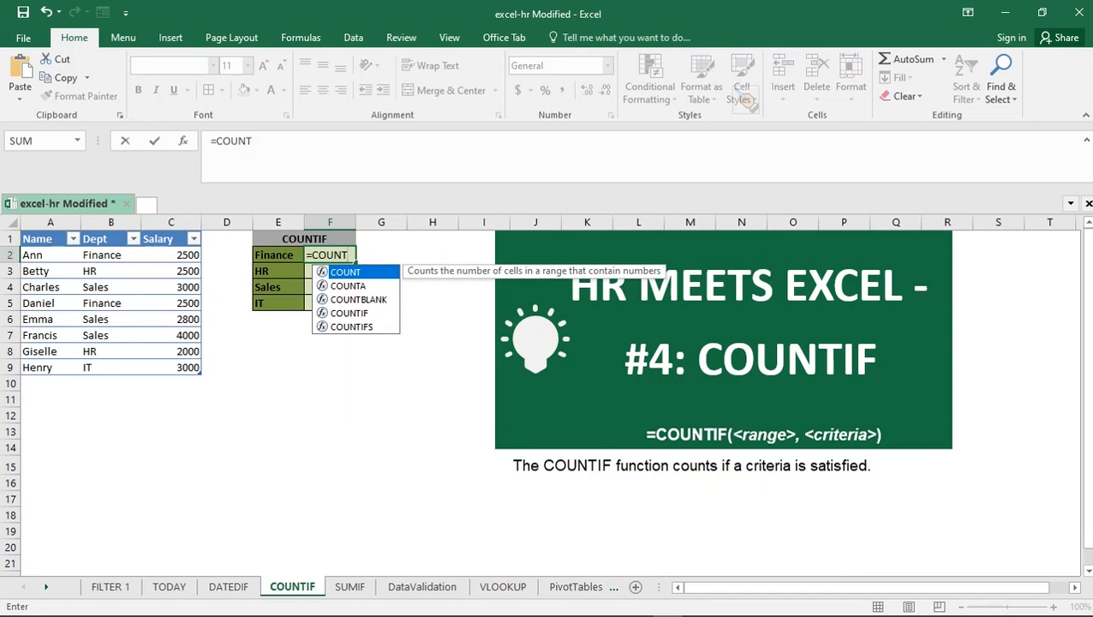
double_click(348, 313)
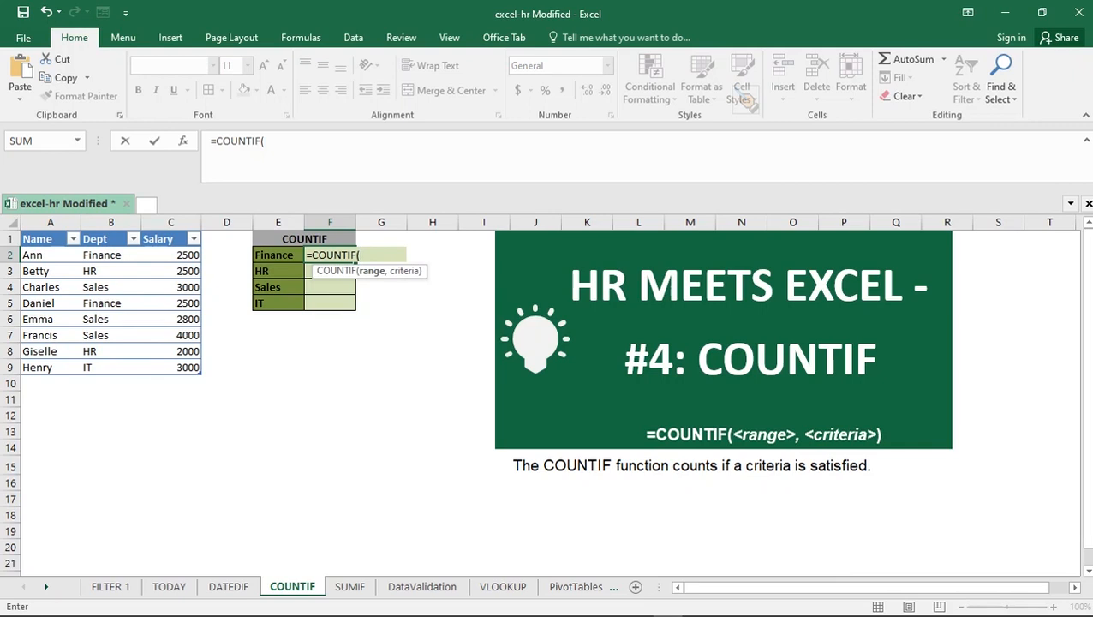
left_click_drag(94, 254, 112, 368)
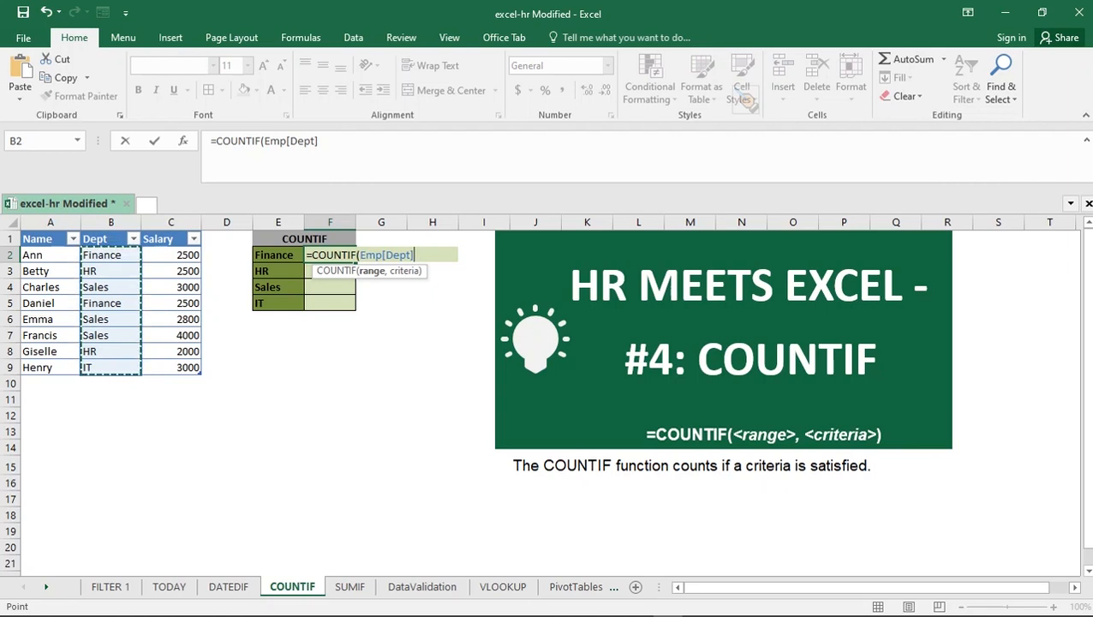
type(",")
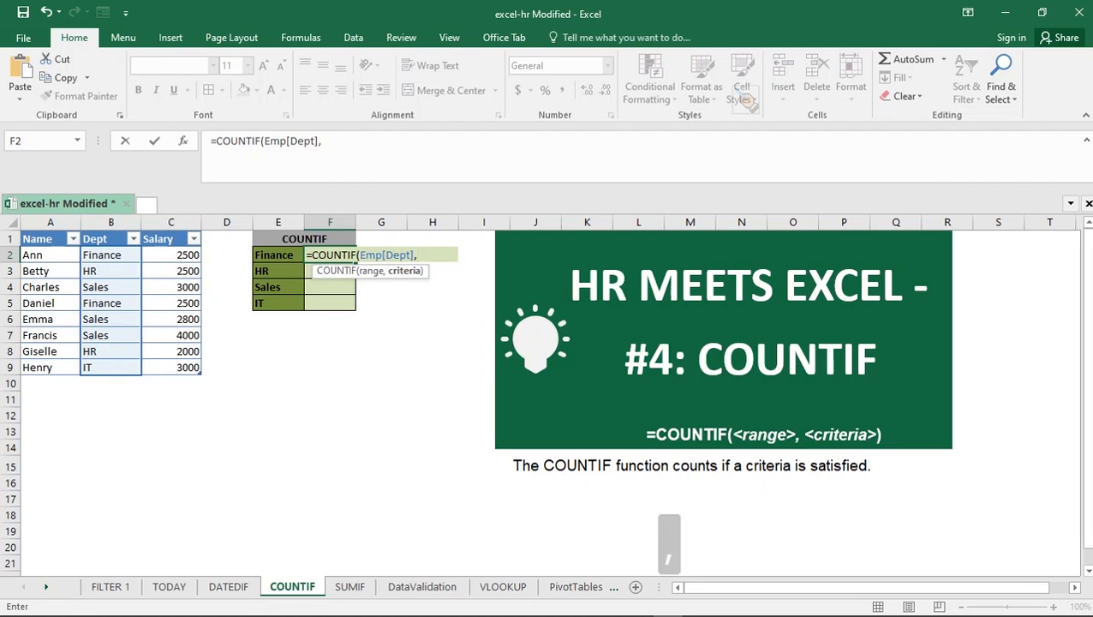
left_click(278, 255)
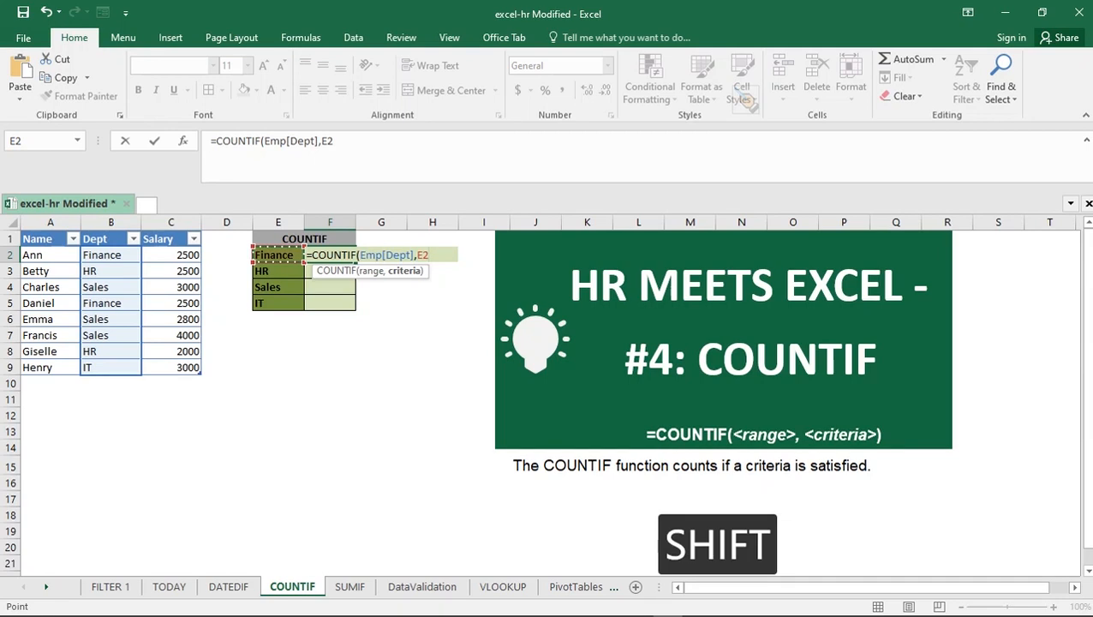
type(")")
key("Return")
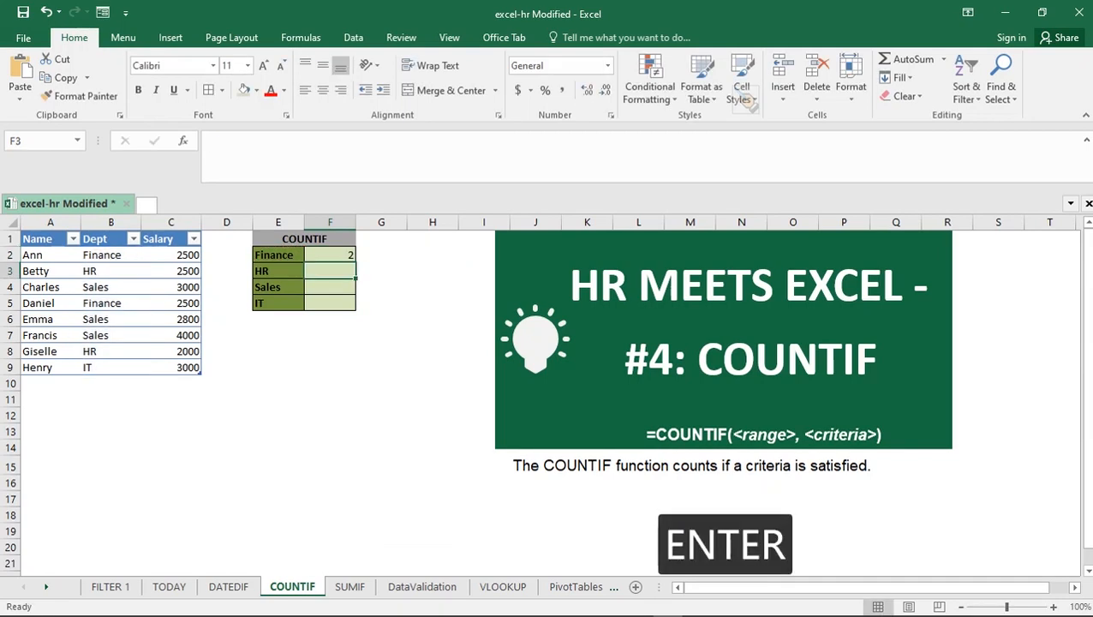
left_click(330, 255)
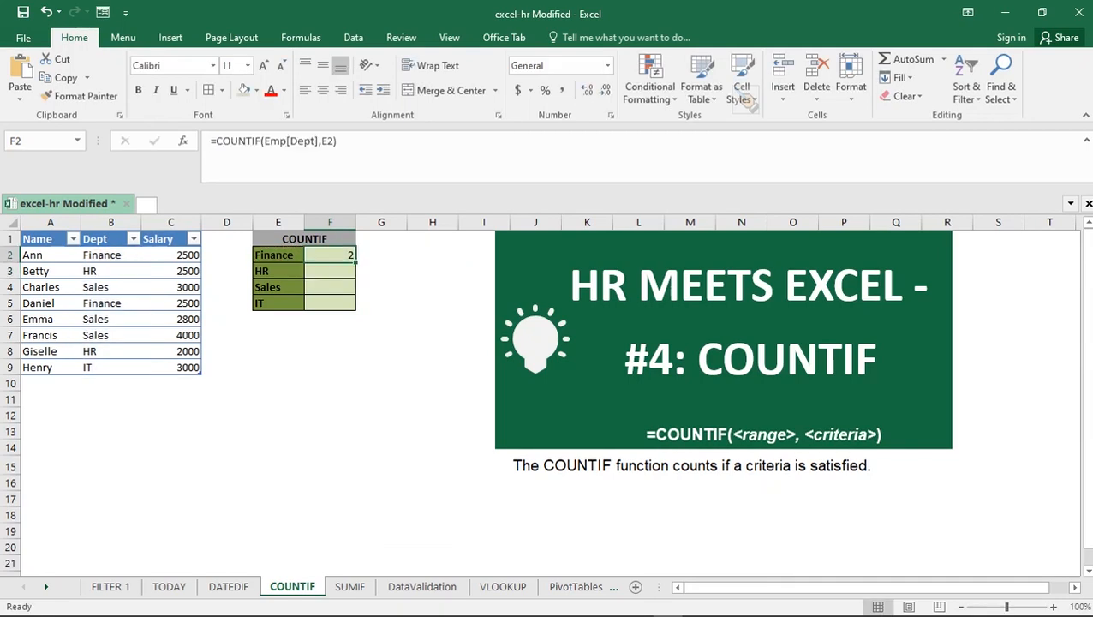
- Examine the Finance entries in the Dept column, B2 and B5, to check the Finance count
left_click(111, 256)
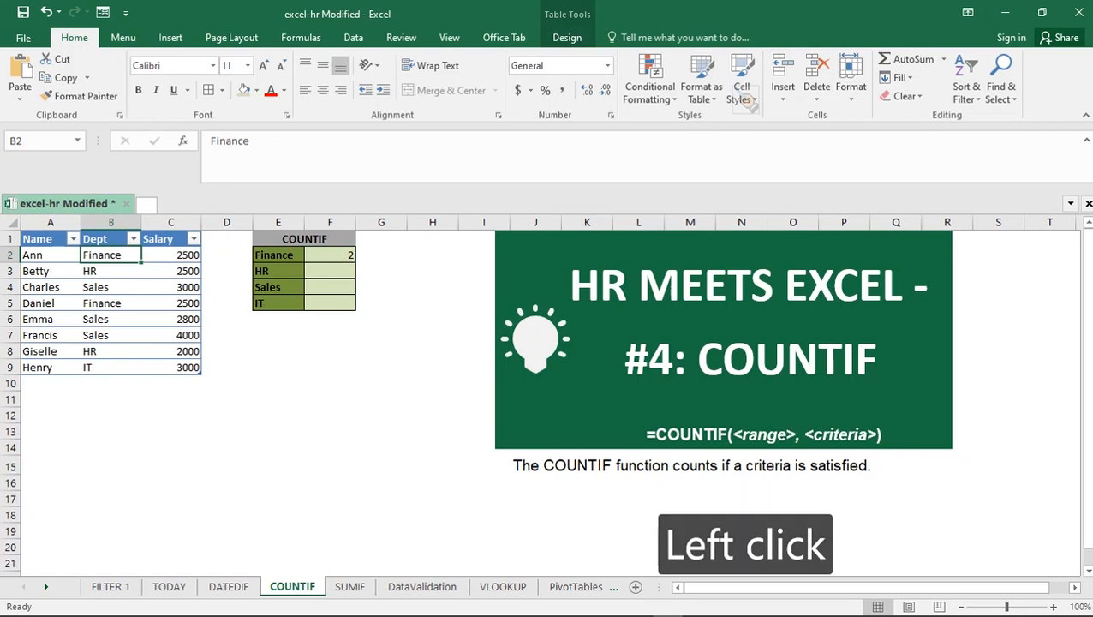
left_click(110, 303)
left_click(110, 255)
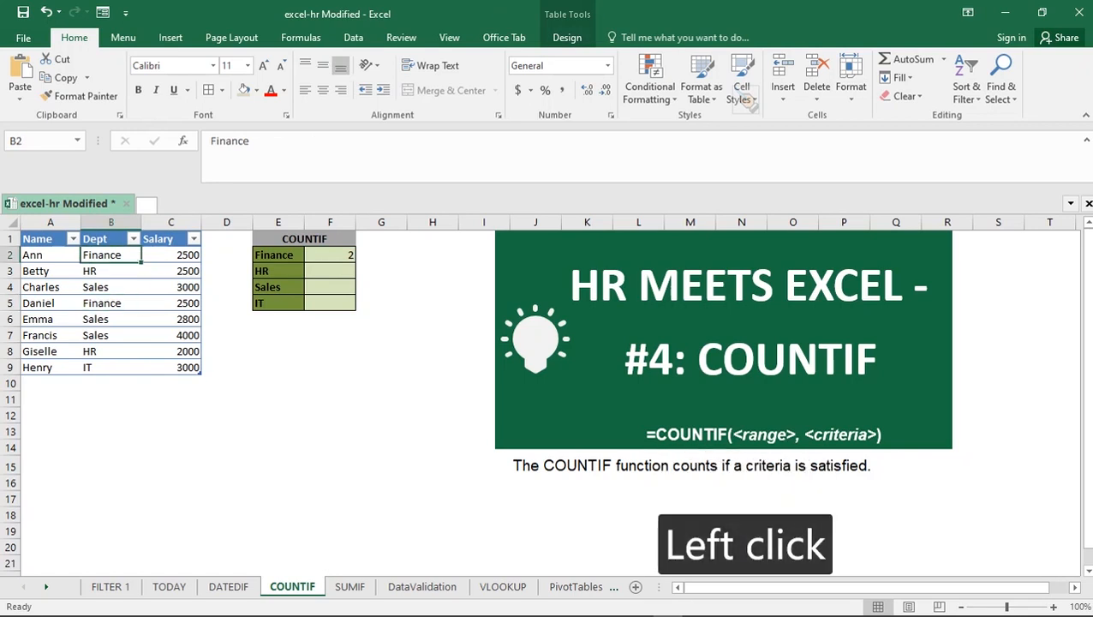
left_click(110, 303)
left_click(110, 255)
left_click(110, 304)
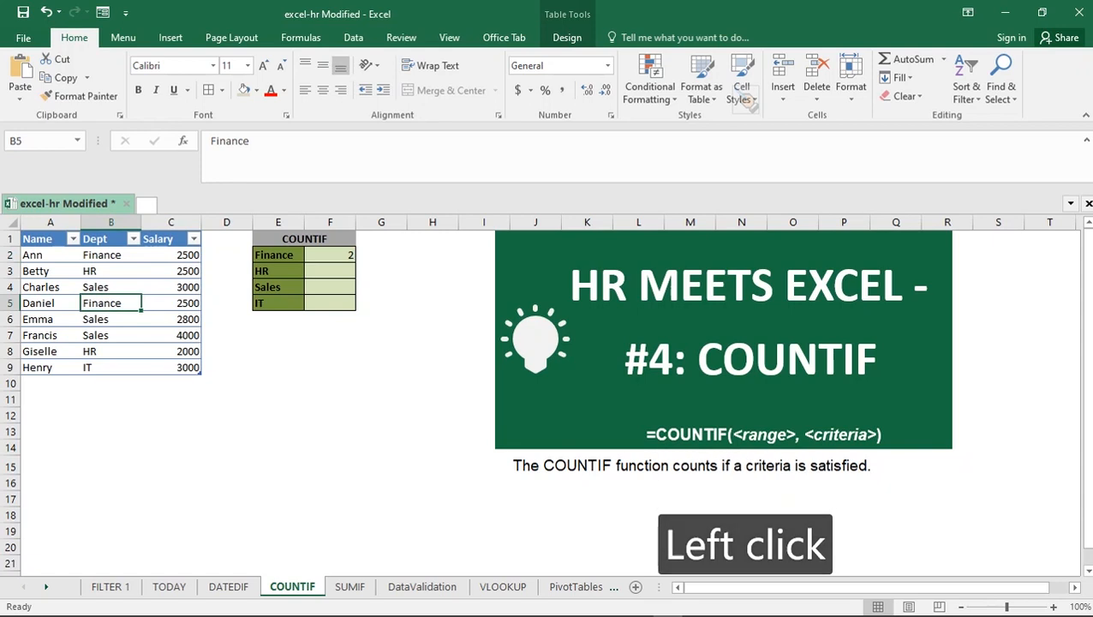
left_click(111, 255)
left_click(110, 303)
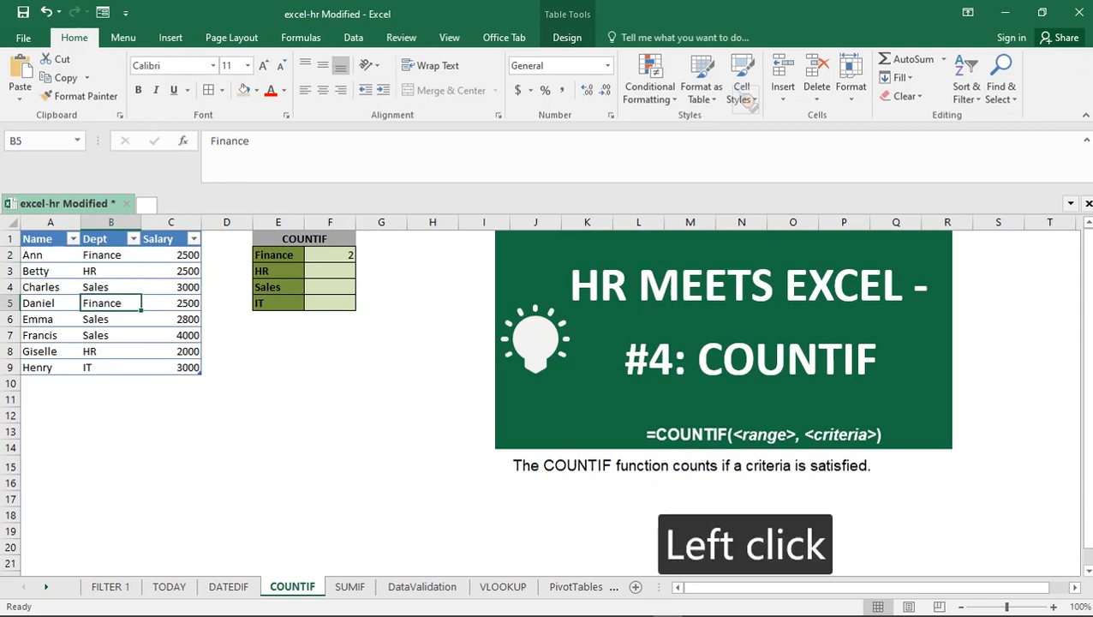
- Fill the COUNTIF formula from F2 down to F5 to count the HR, Sales and IT employees
left_click(330, 255)
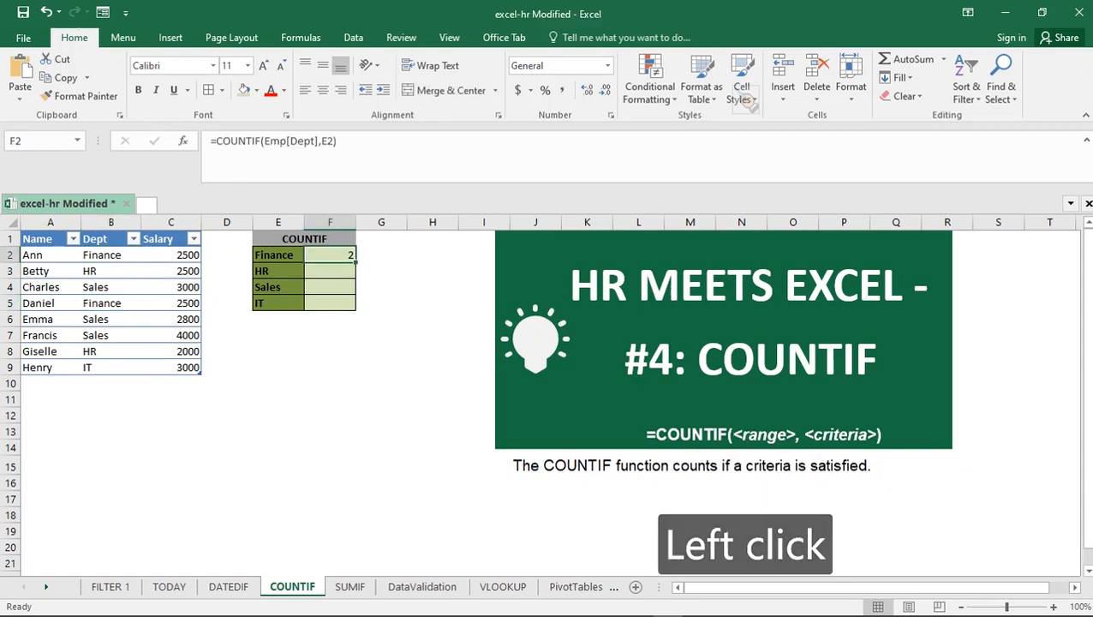
left_click(329, 270)
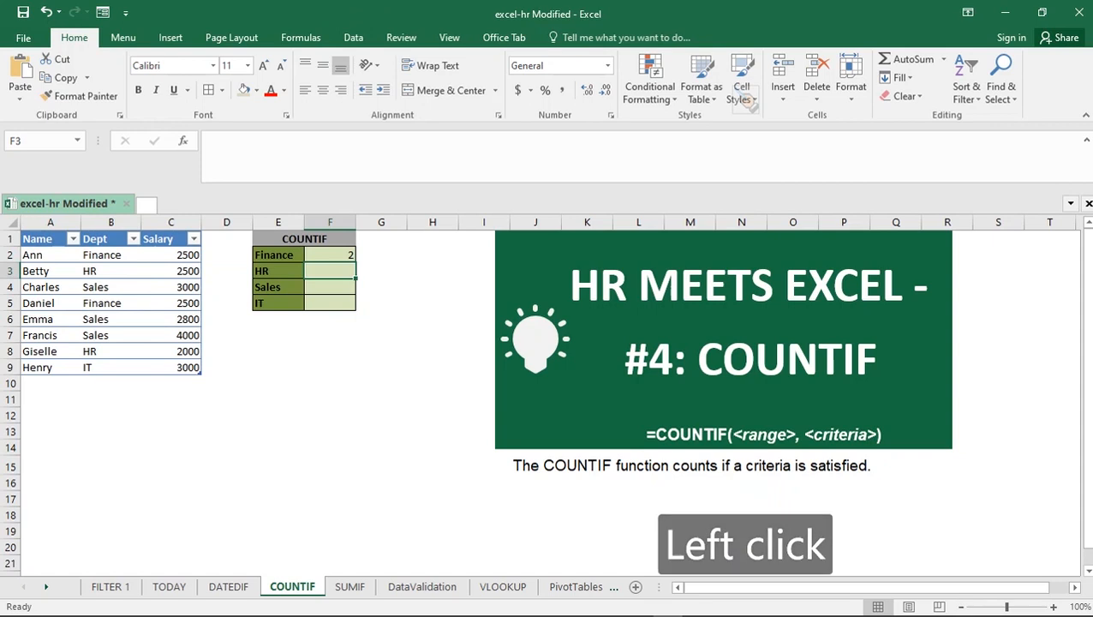
left_click(329, 287)
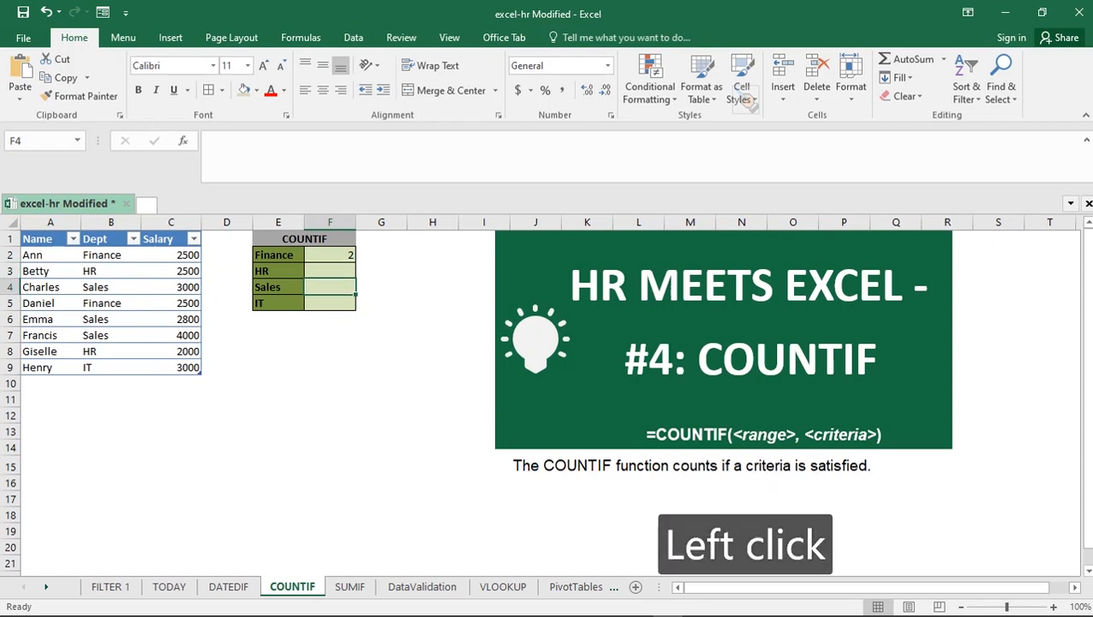
left_click(329, 255)
left_click_drag(355, 262, 352, 307)
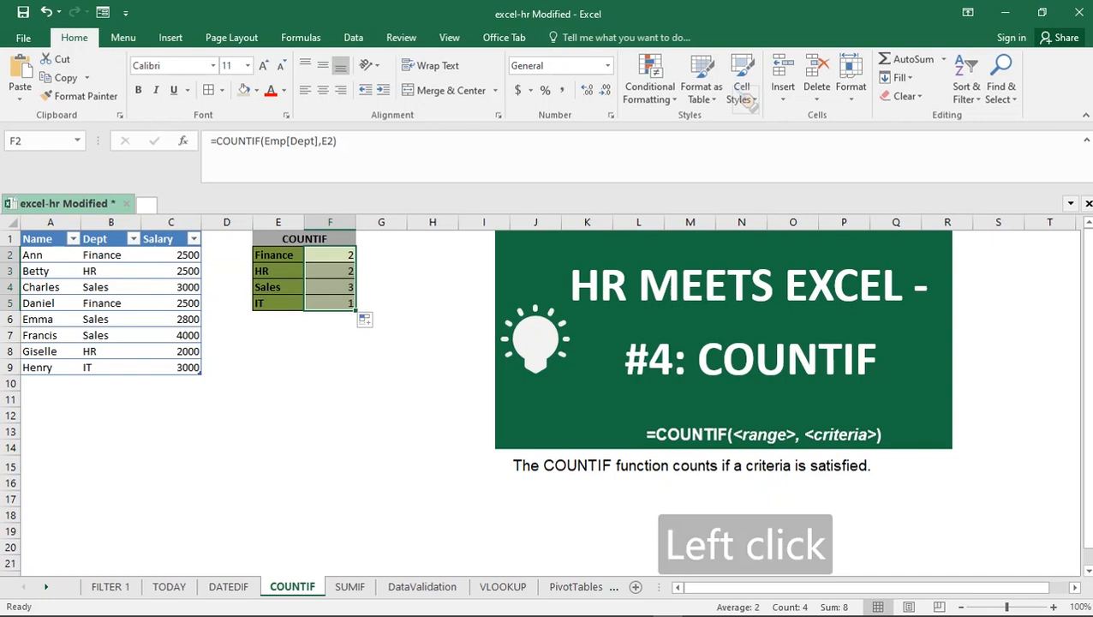
left_click(329, 304)
left_click(330, 287)
left_click(330, 271)
left_click(330, 256)
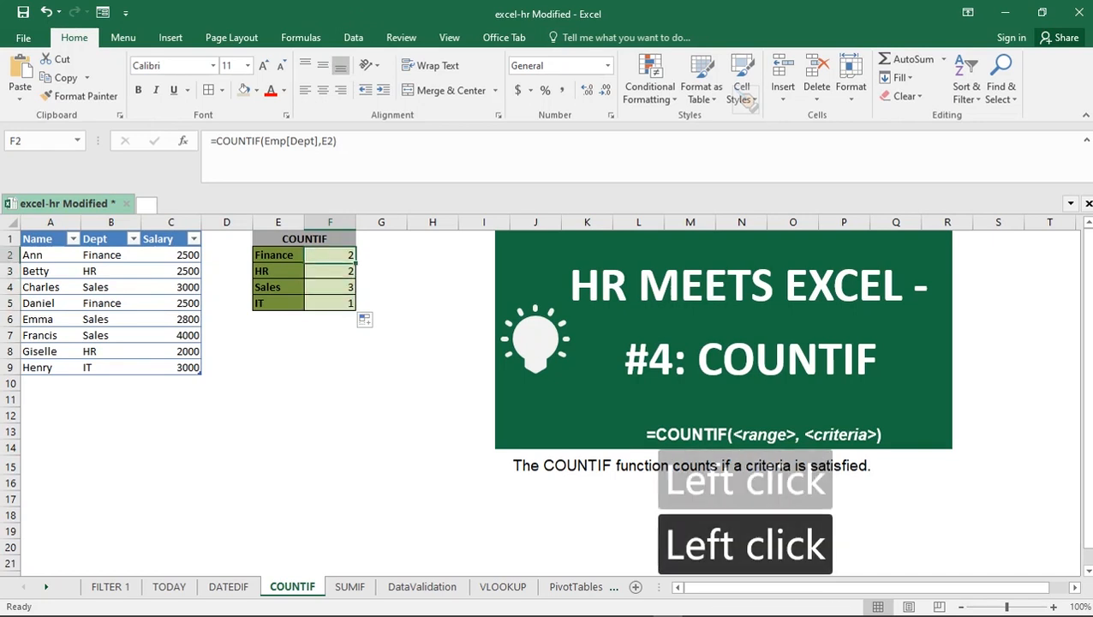
- Switch to the SUMIF sheet and clear the existing department salary totals in F2:F5
left_click(350, 586)
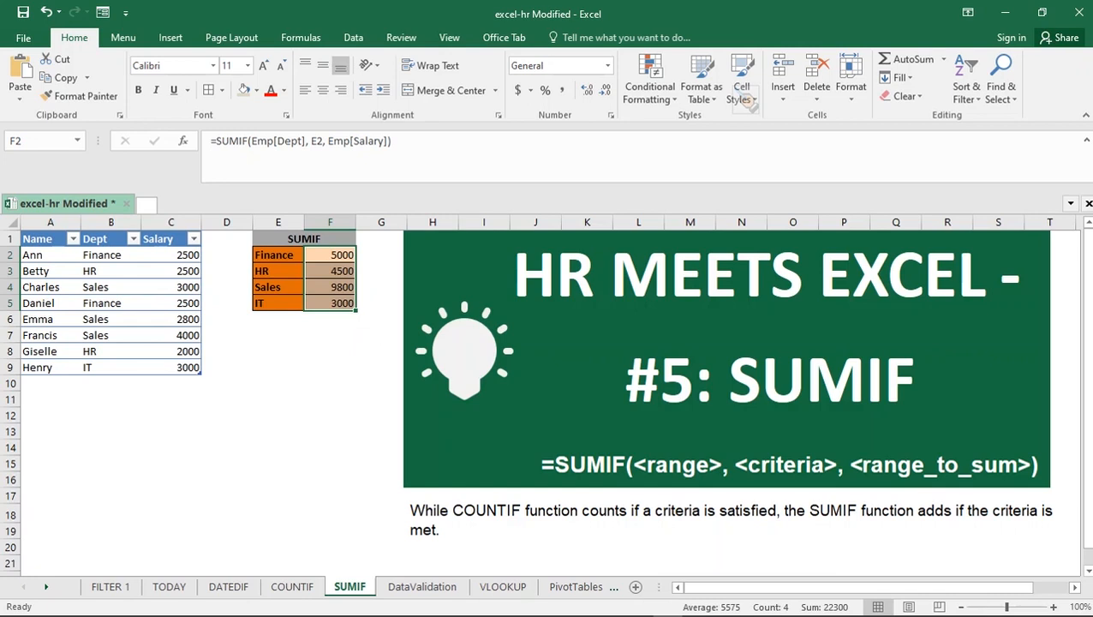
left_click(329, 415)
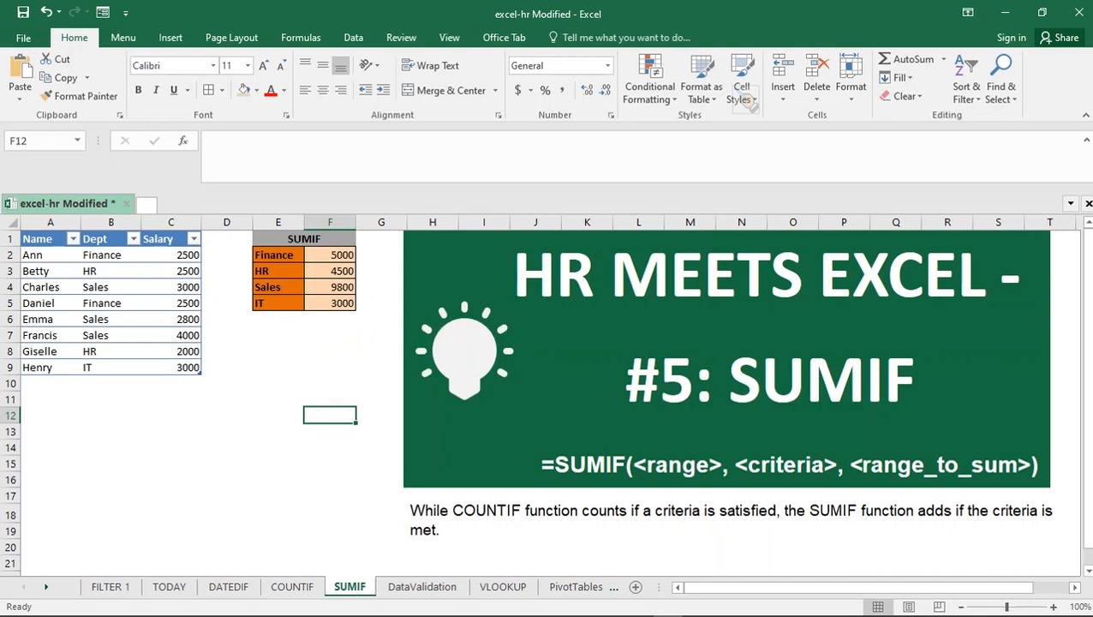
left_click_drag(330, 255, 330, 304)
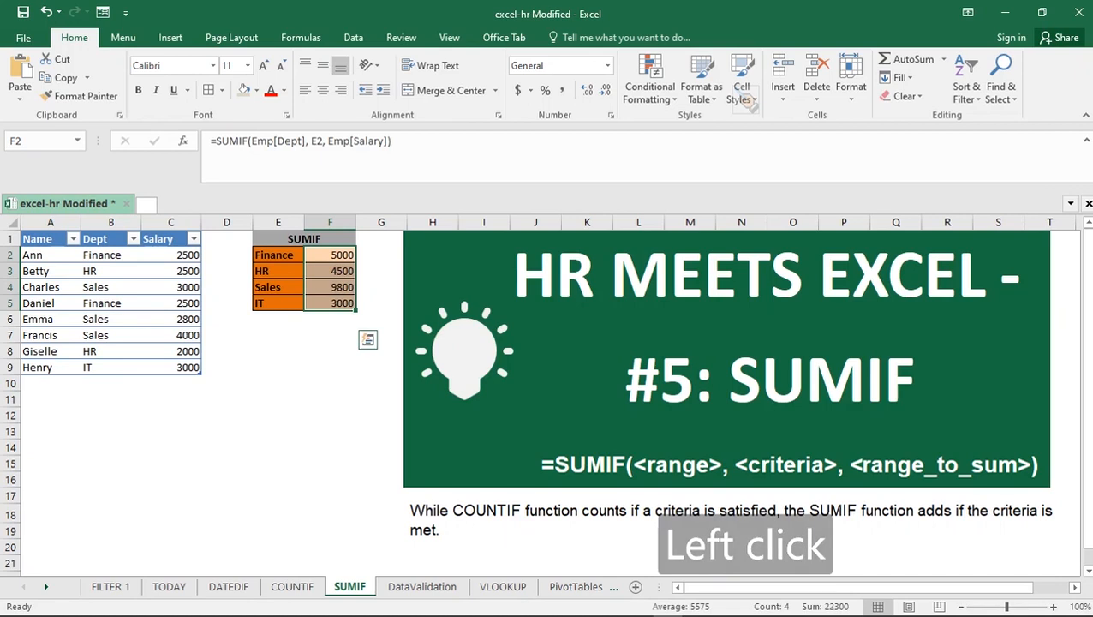
key("Delete")
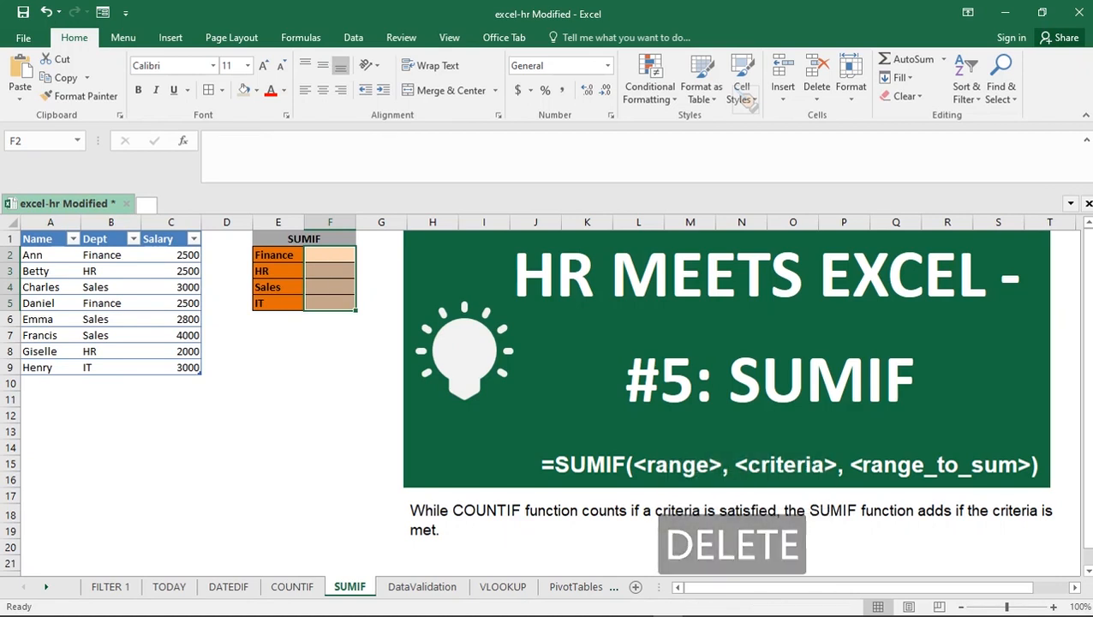
- Total the Finance salaries in F2 with a SUMIF formula using Emp_3[Dept] as range, E2 as criteria and Emp_3[Salary] as sum range
left_click(330, 254)
type("=")
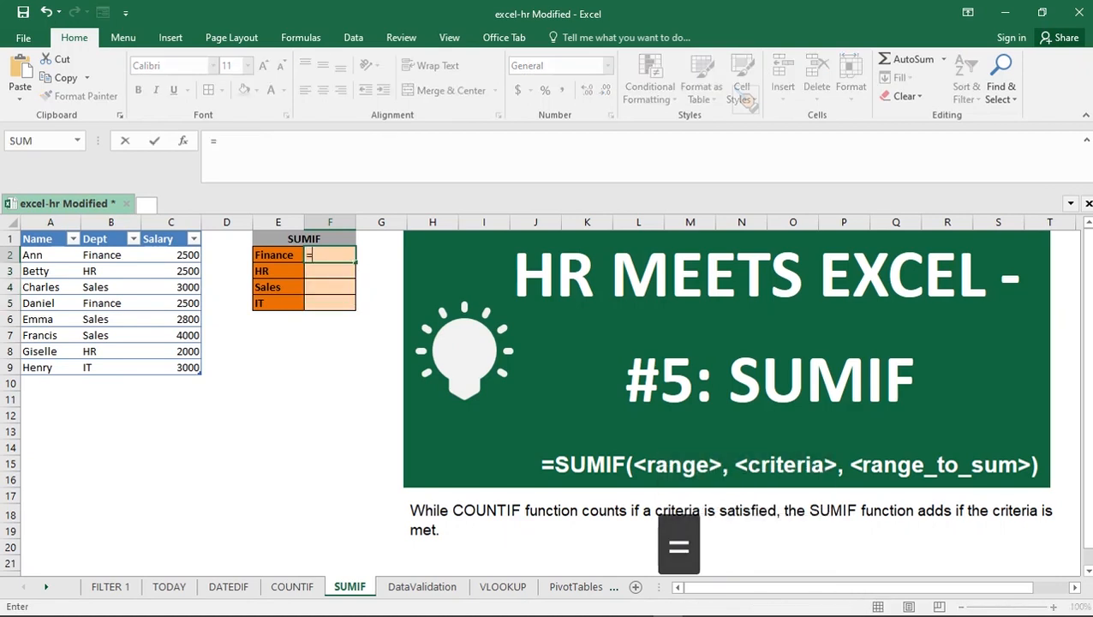
type("SUM")
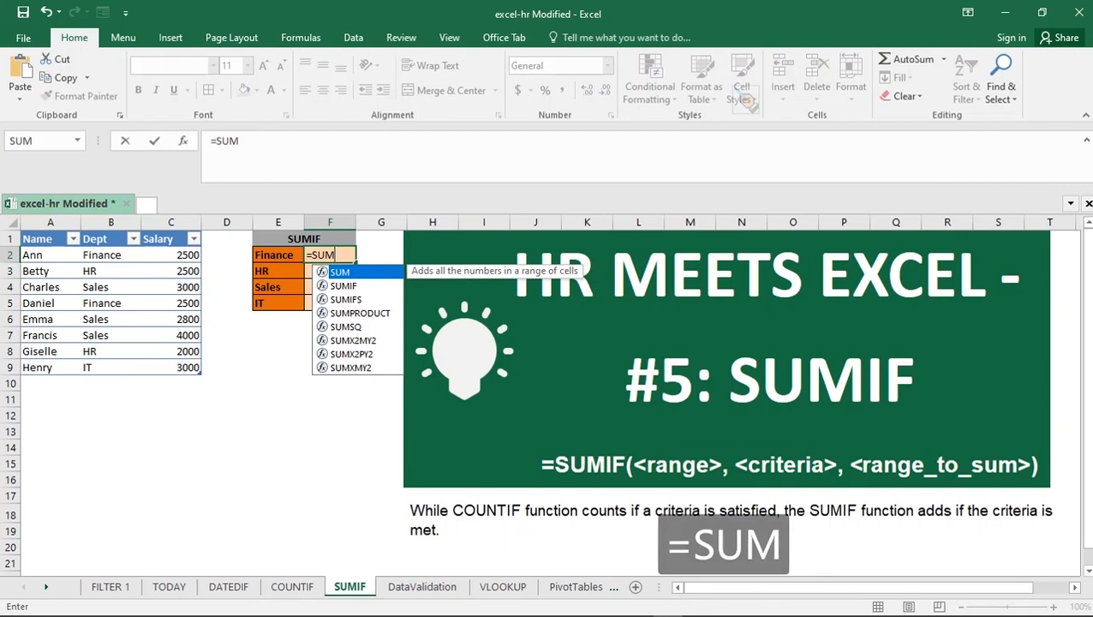
double_click(344, 285)
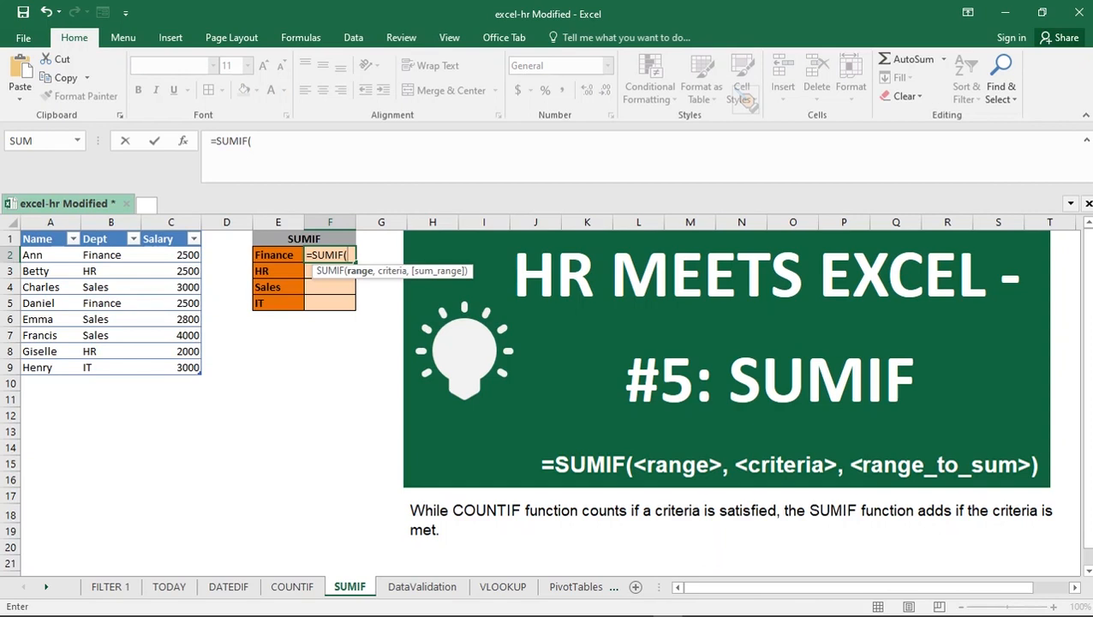
left_click_drag(107, 255, 128, 368)
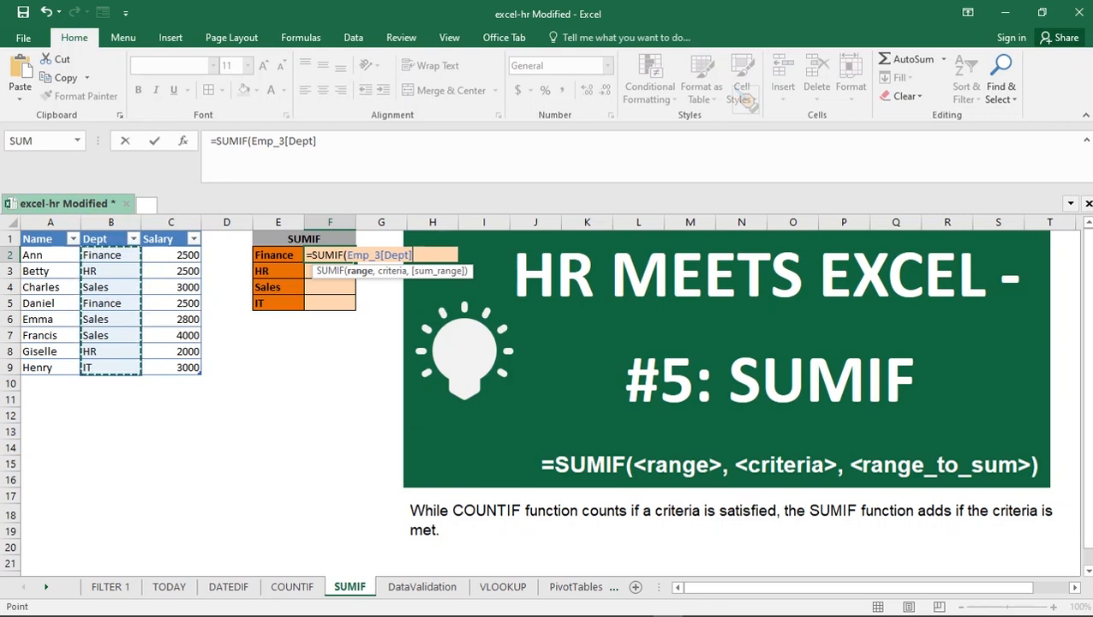
type(",")
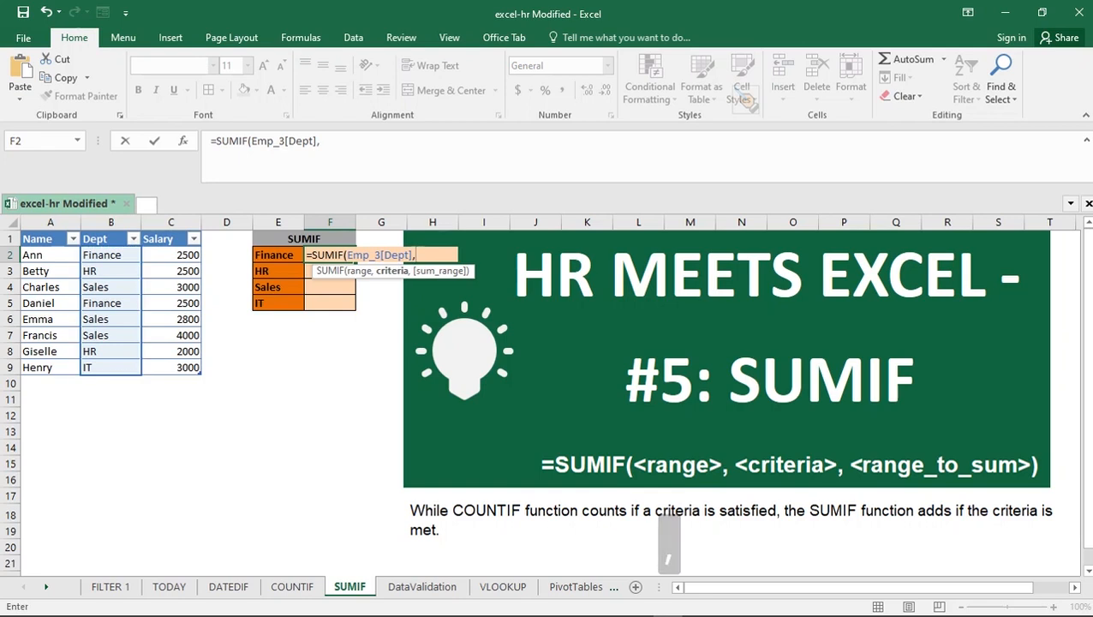
left_click(275, 255)
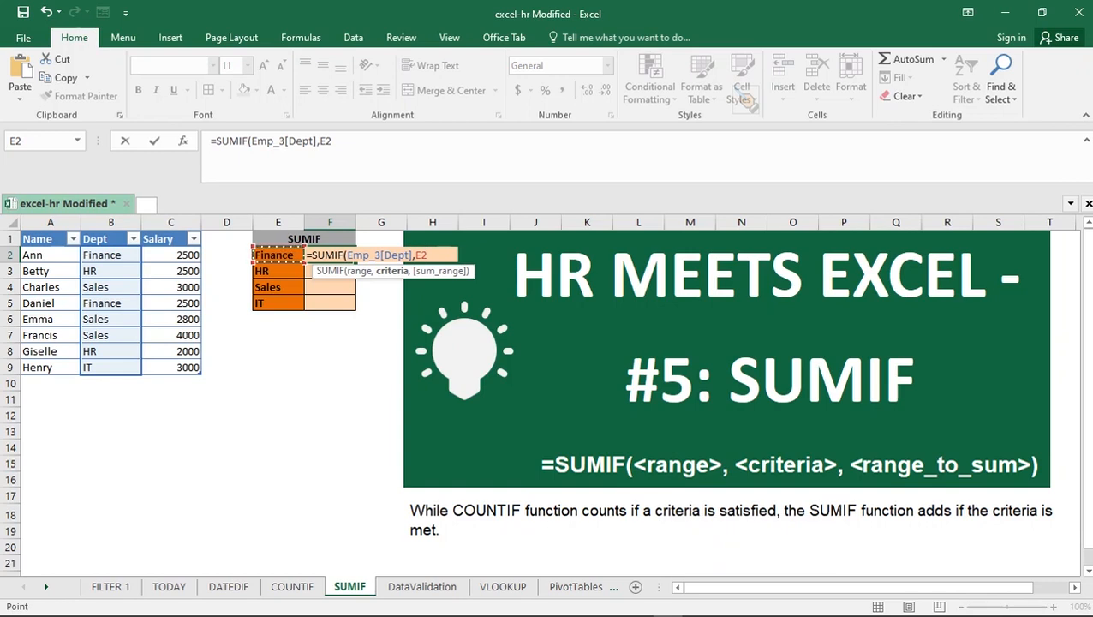
type(",")
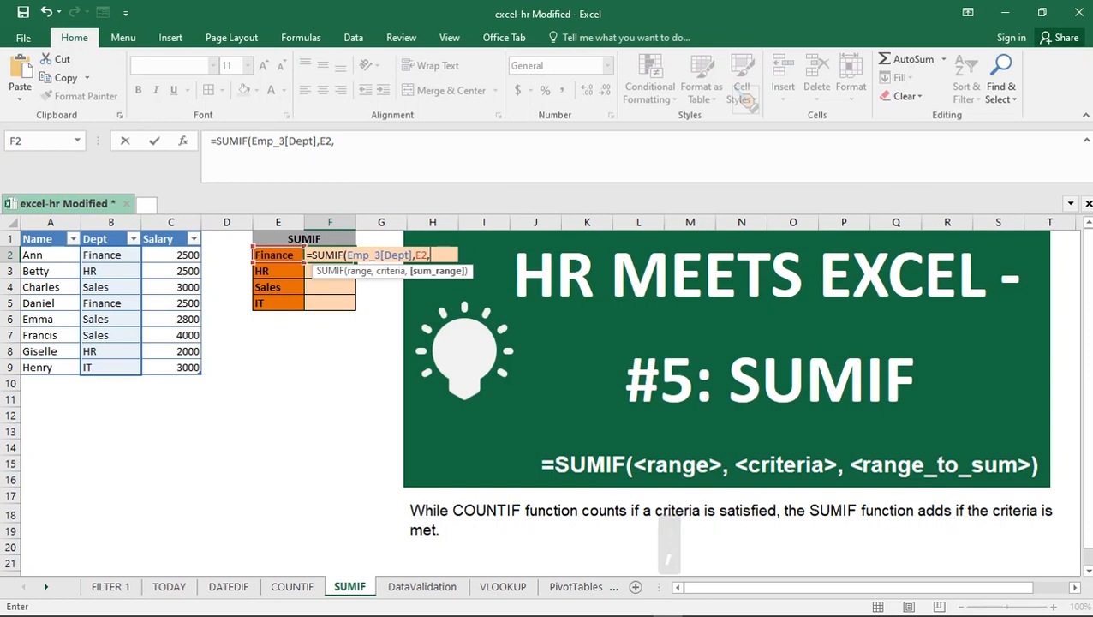
left_click_drag(172, 254, 197, 367)
type(")")
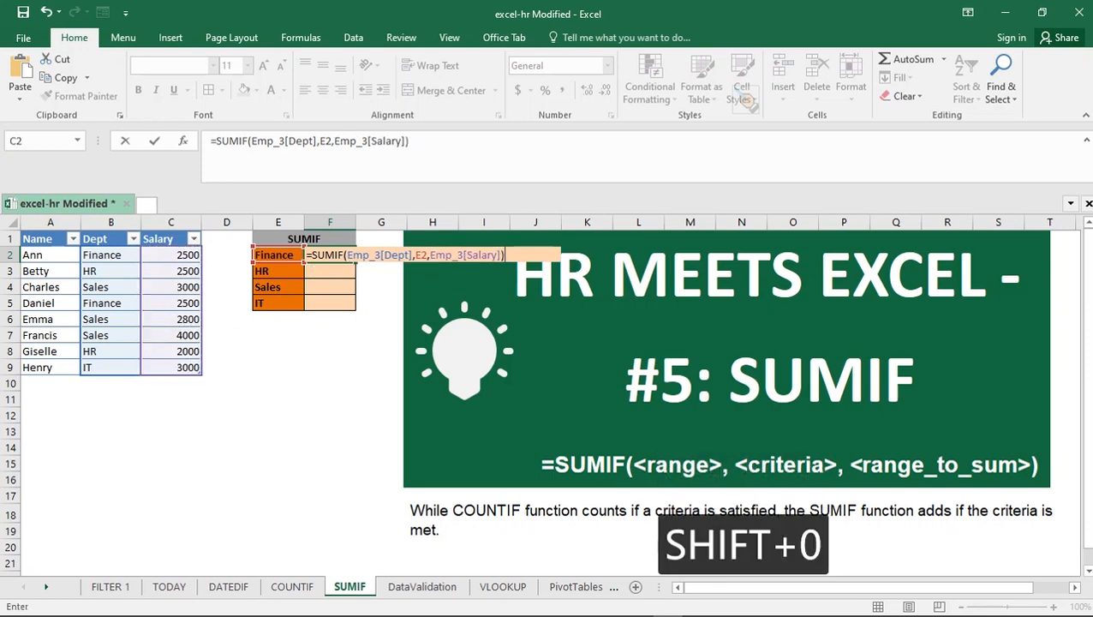
key("Return")
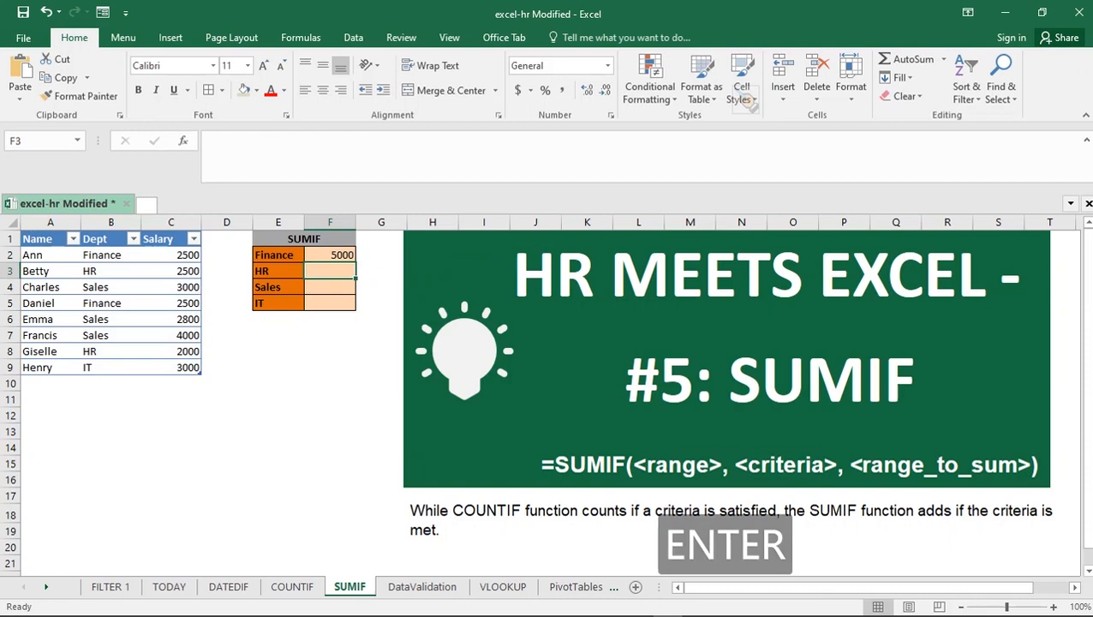
- Fill the SUMIF formula from F2 down to F5 to total the HR, Sales and IT salaries
left_click(329, 255)
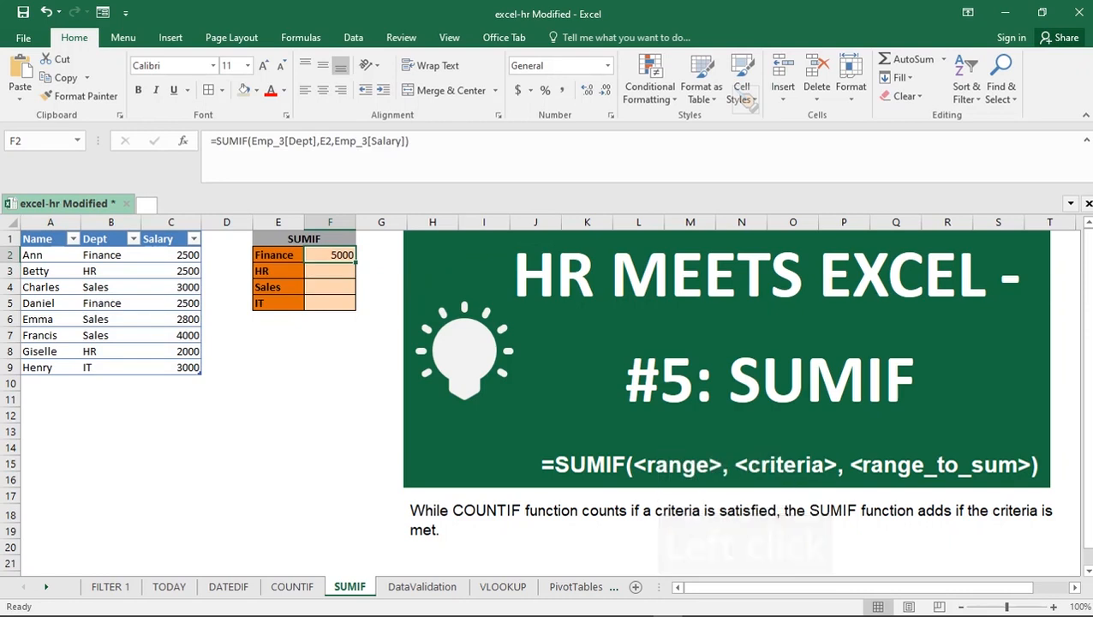
left_click_drag(355, 263, 354, 311)
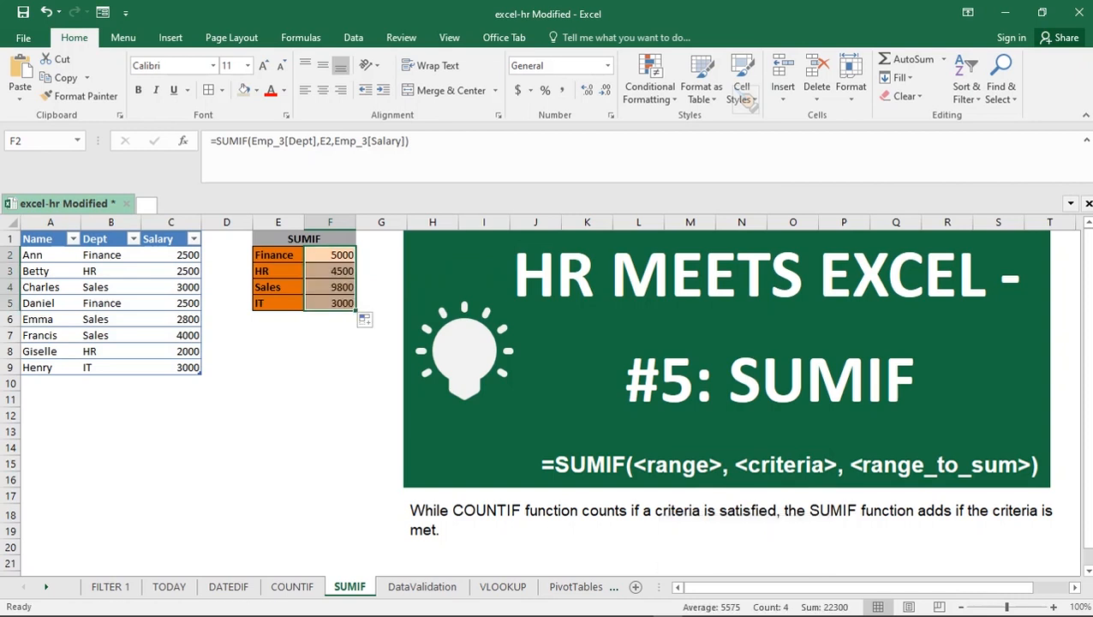
left_click(331, 287)
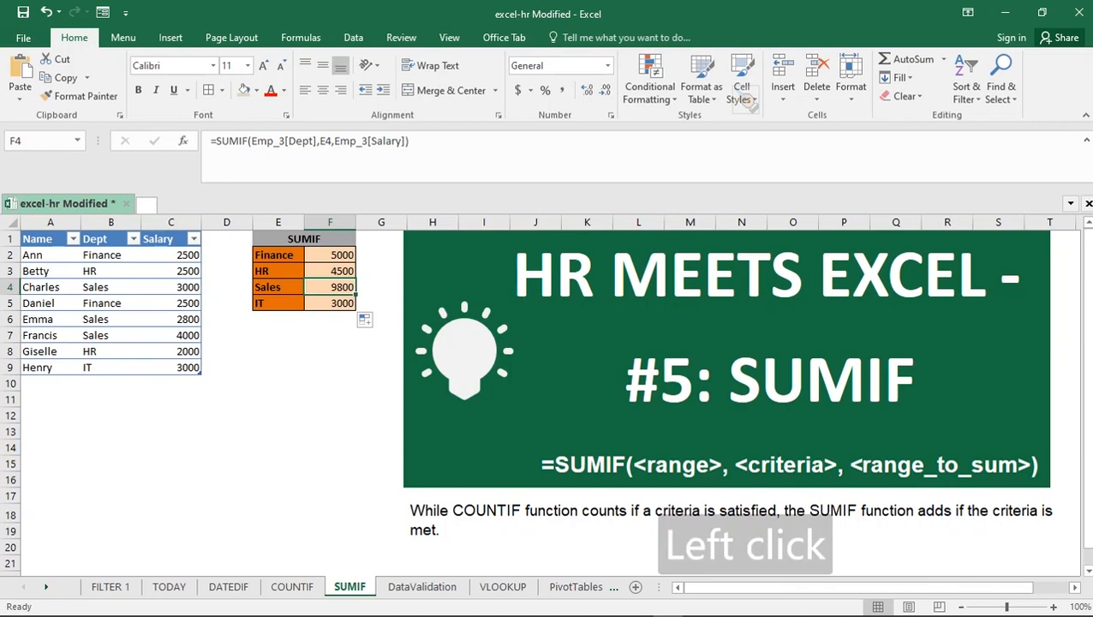
- Apply Data Bars conditional formatting to the department salary table in E2:F5 using Quick Analysis
left_click_drag(279, 255, 330, 304)
left_click(367, 341)
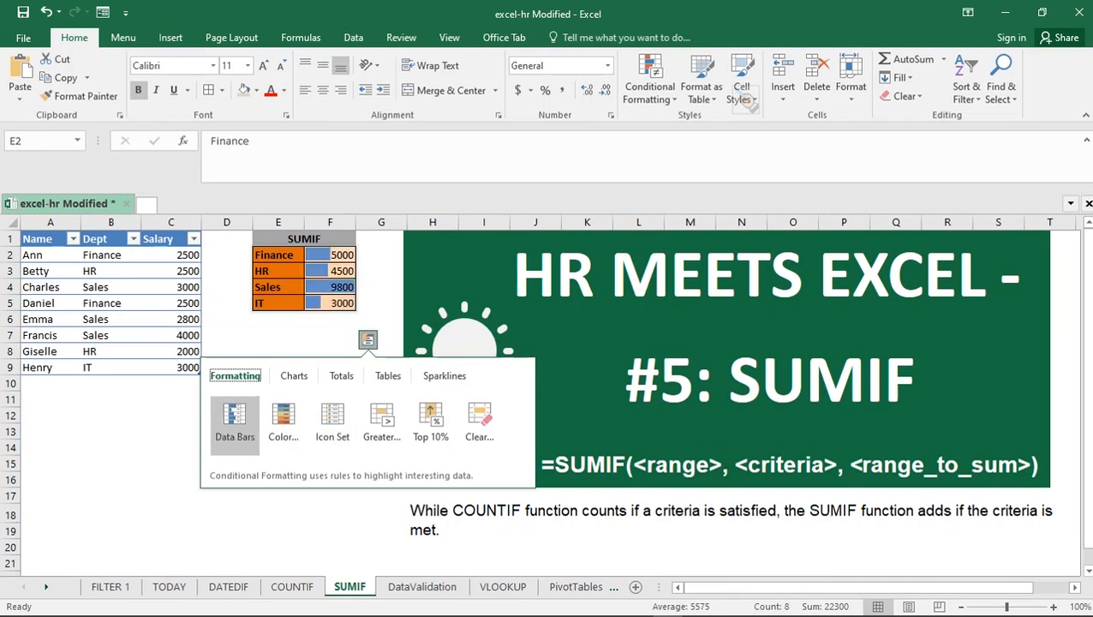
left_click(235, 424)
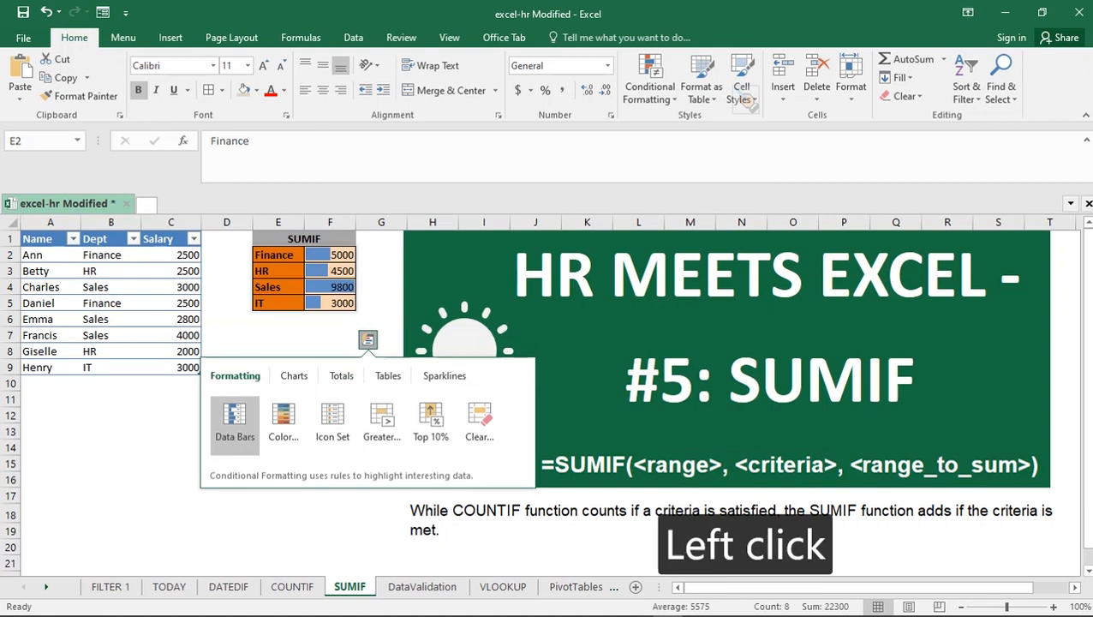
left_click(330, 335)
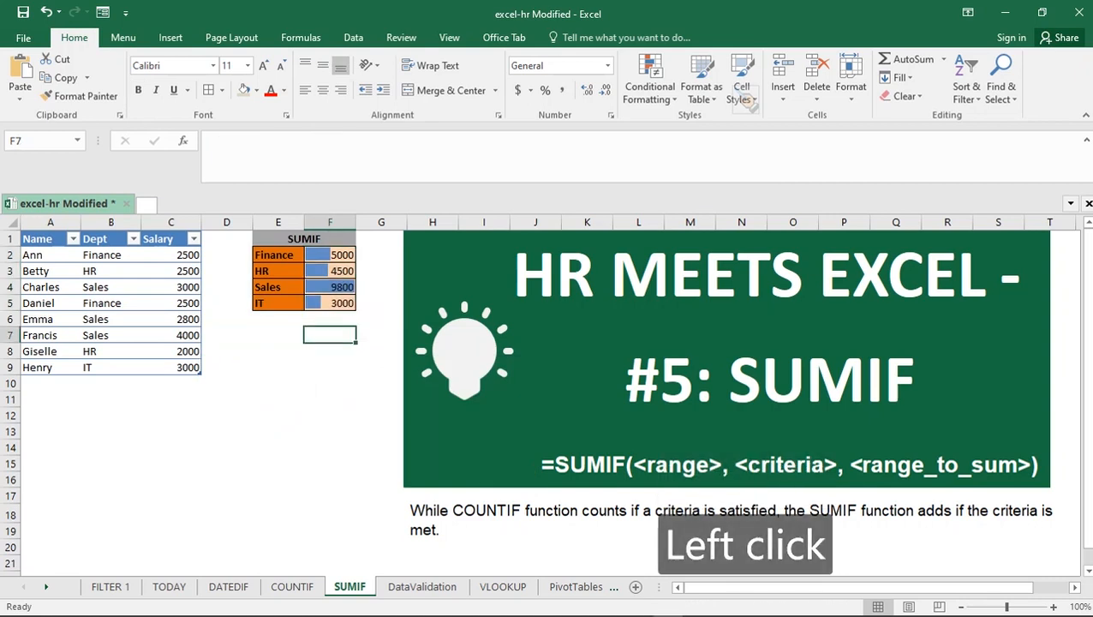
- Format the department salary totals in F2:F5 with the dollar Accounting number format
left_click_drag(330, 255, 330, 303)
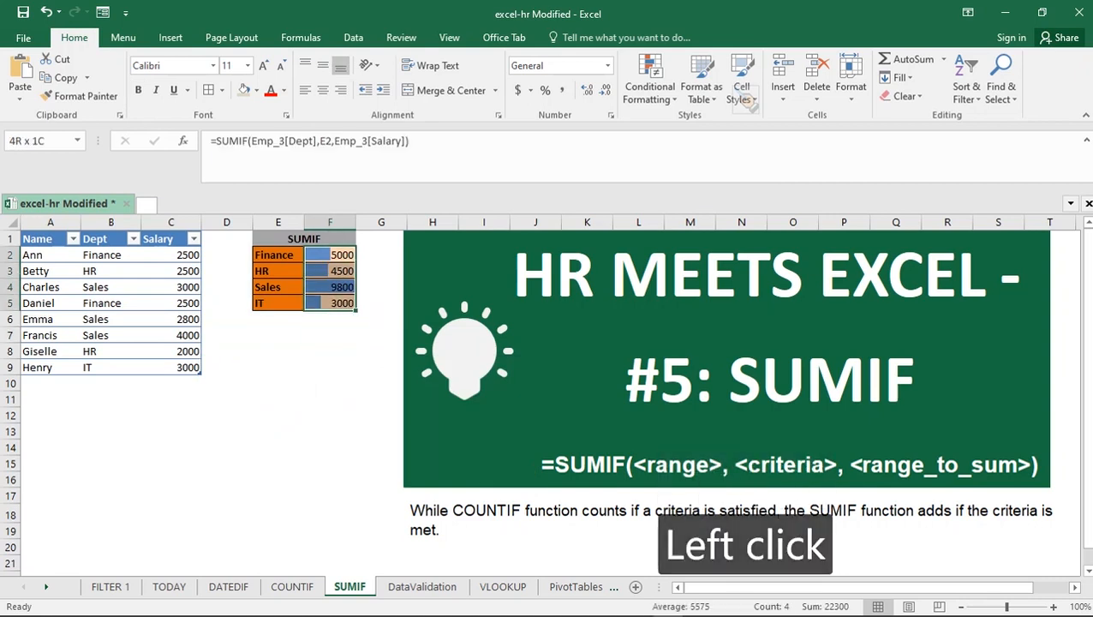
left_click(517, 90)
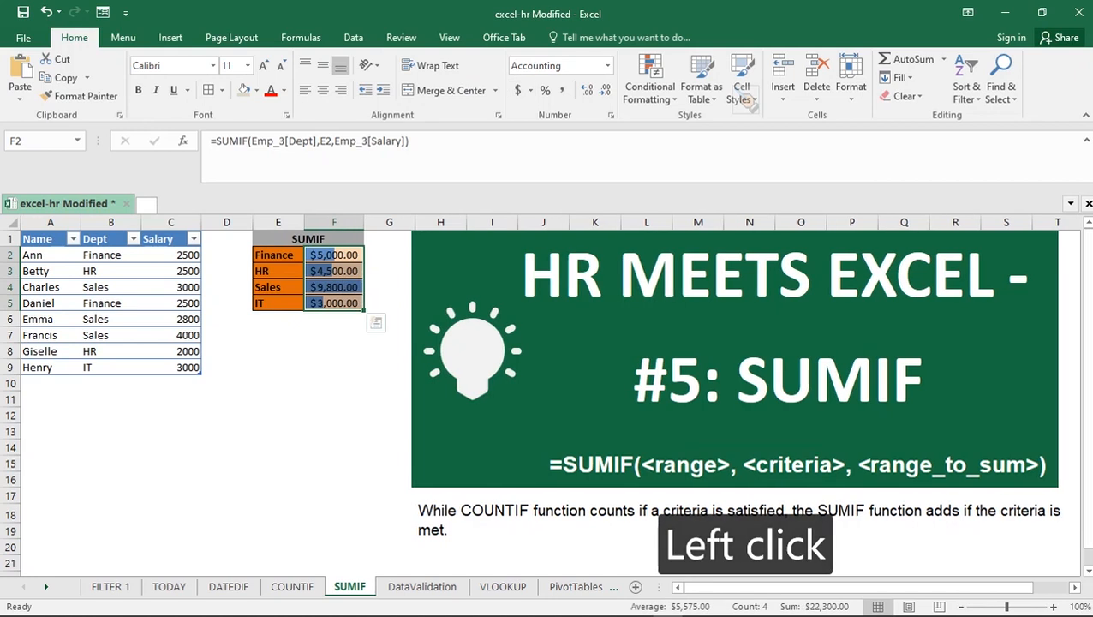
left_click(331, 335)
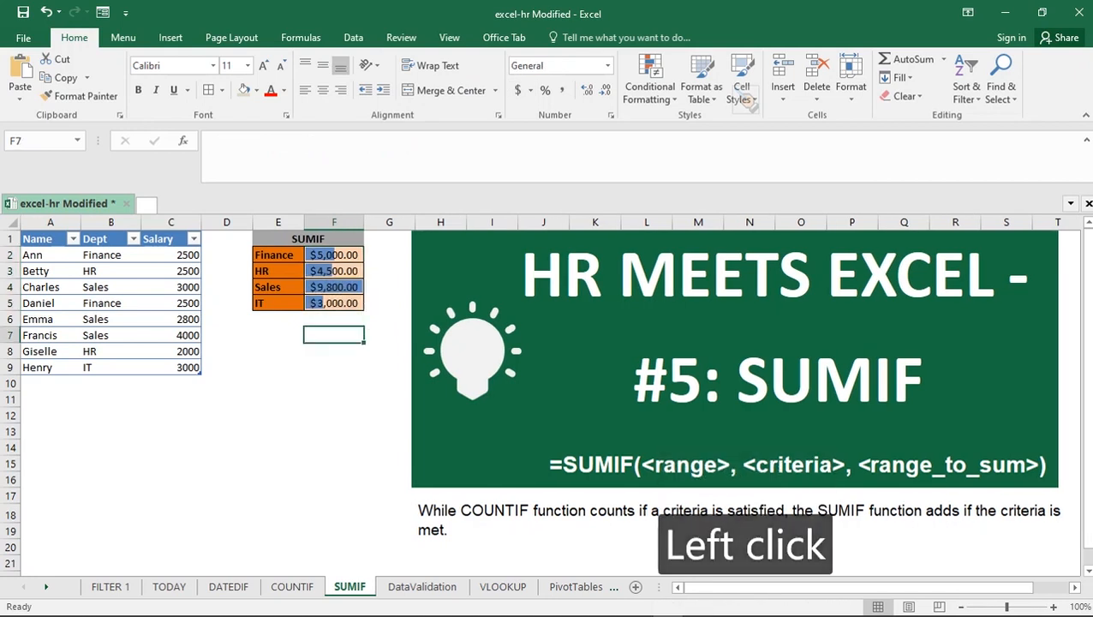
- Make the salary totals in F2:F5 bold with a white font color
left_click_drag(330, 254, 330, 303)
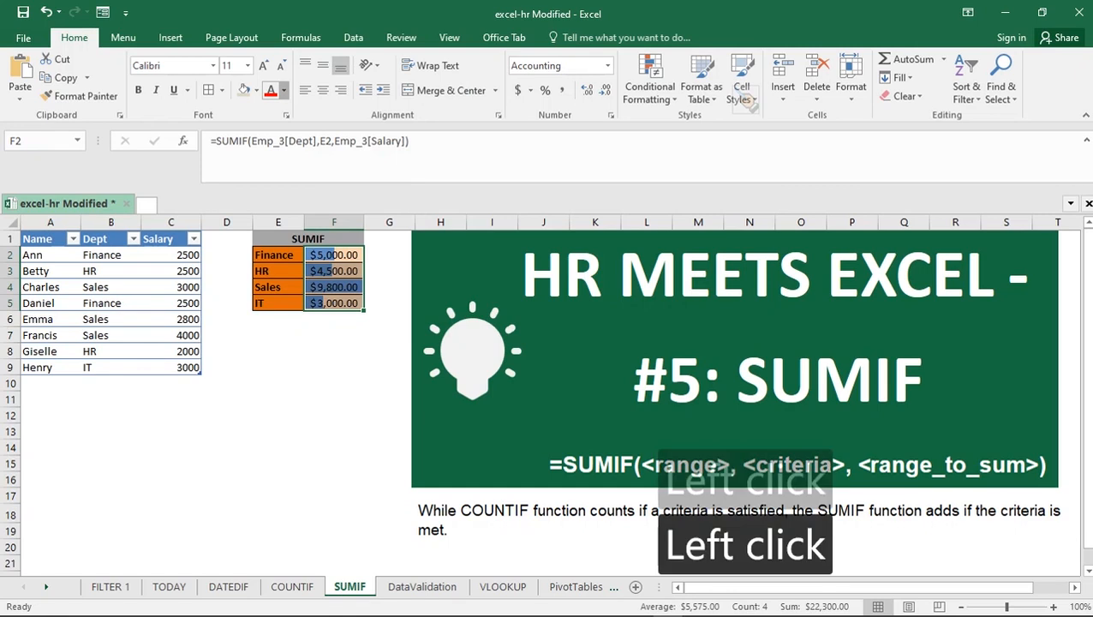
left_click(283, 90)
left_click(269, 146)
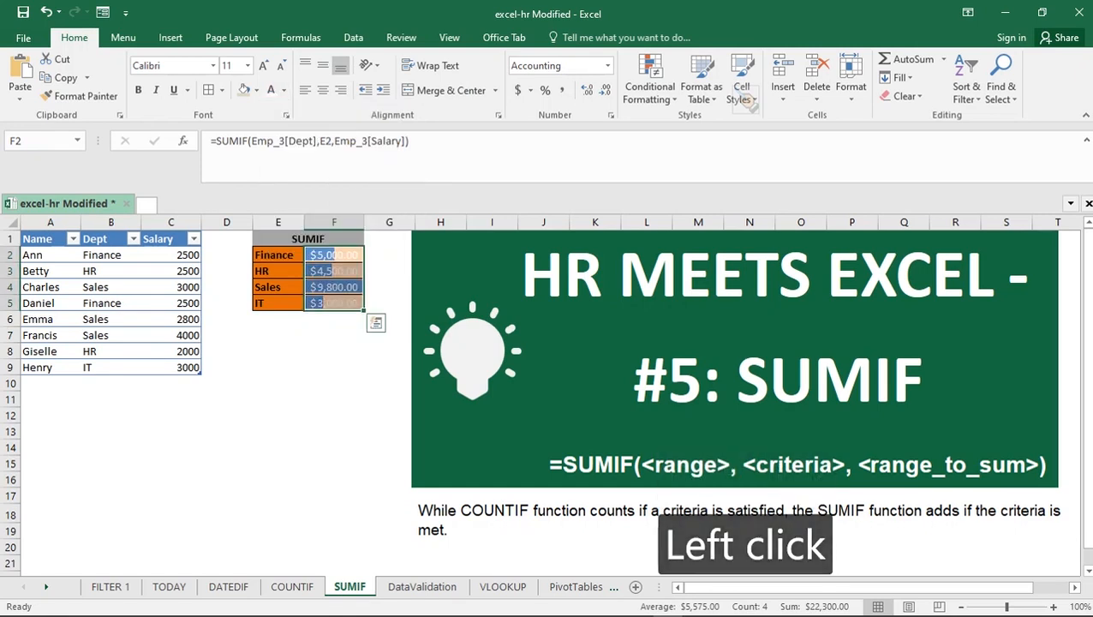
left_click(139, 90)
left_click(334, 383)
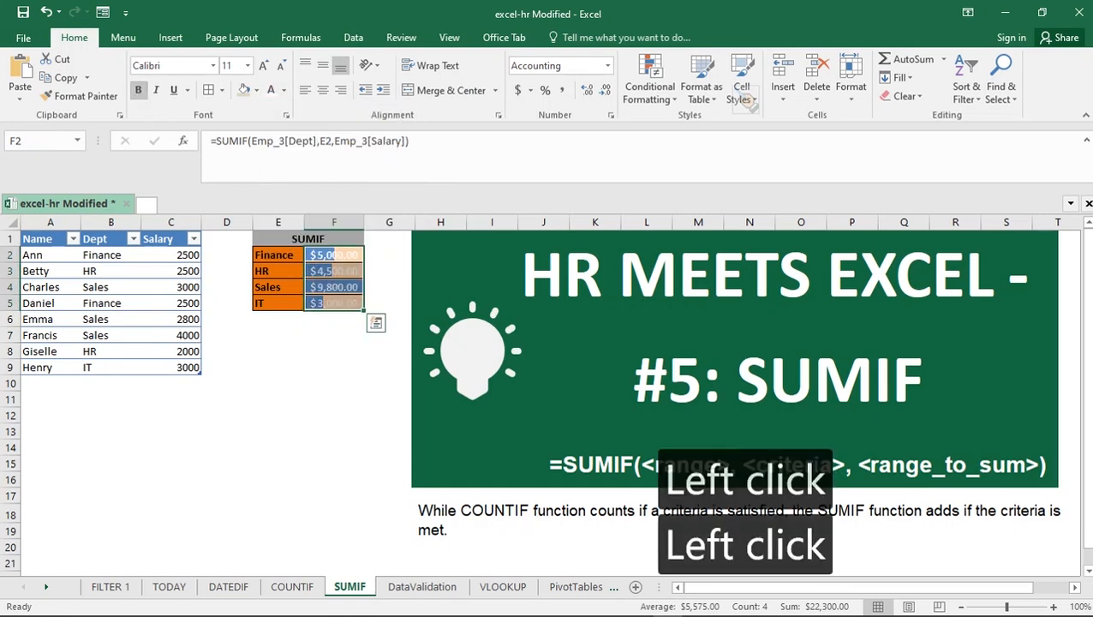
- Fill the department salary totals in F2:F5 with a dark gray background color
left_click_drag(334, 254, 334, 303)
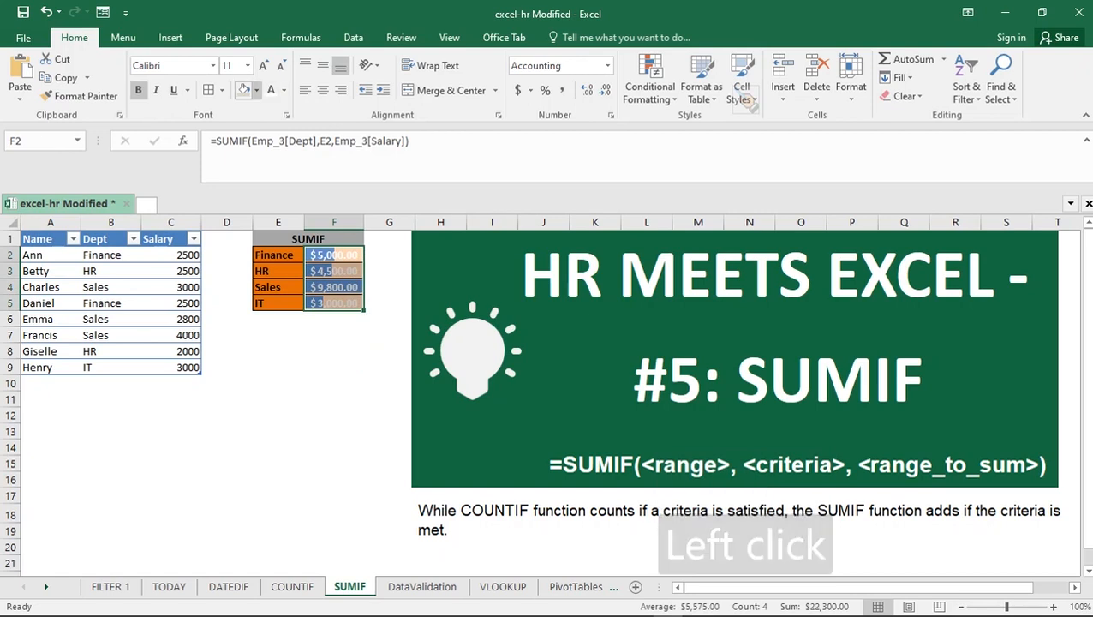
left_click(254, 90)
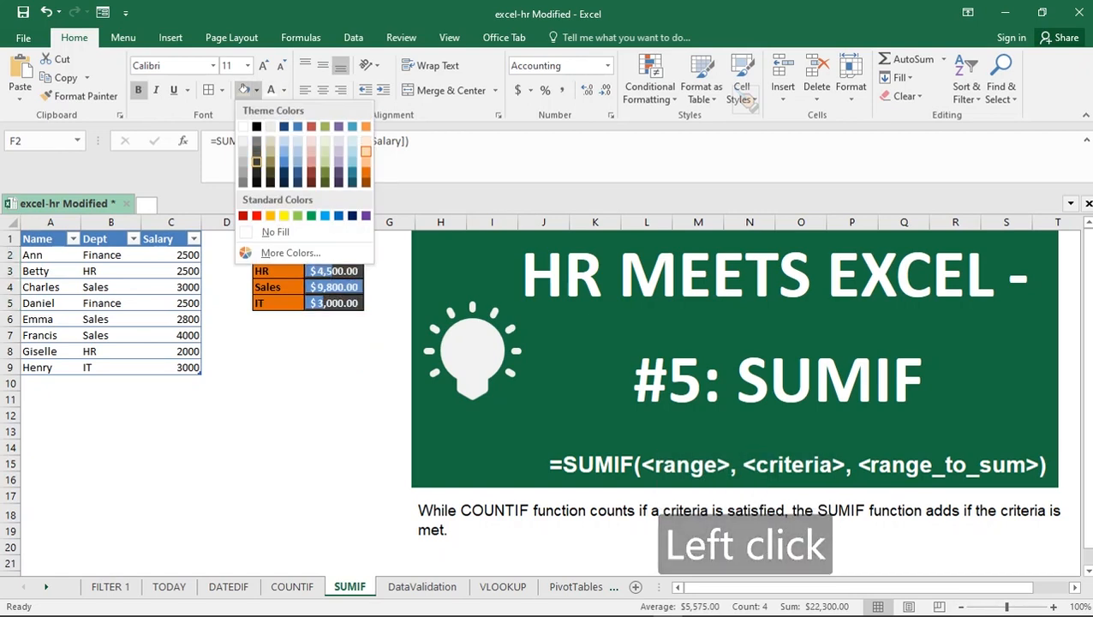
left_click(256, 161)
left_click(279, 367)
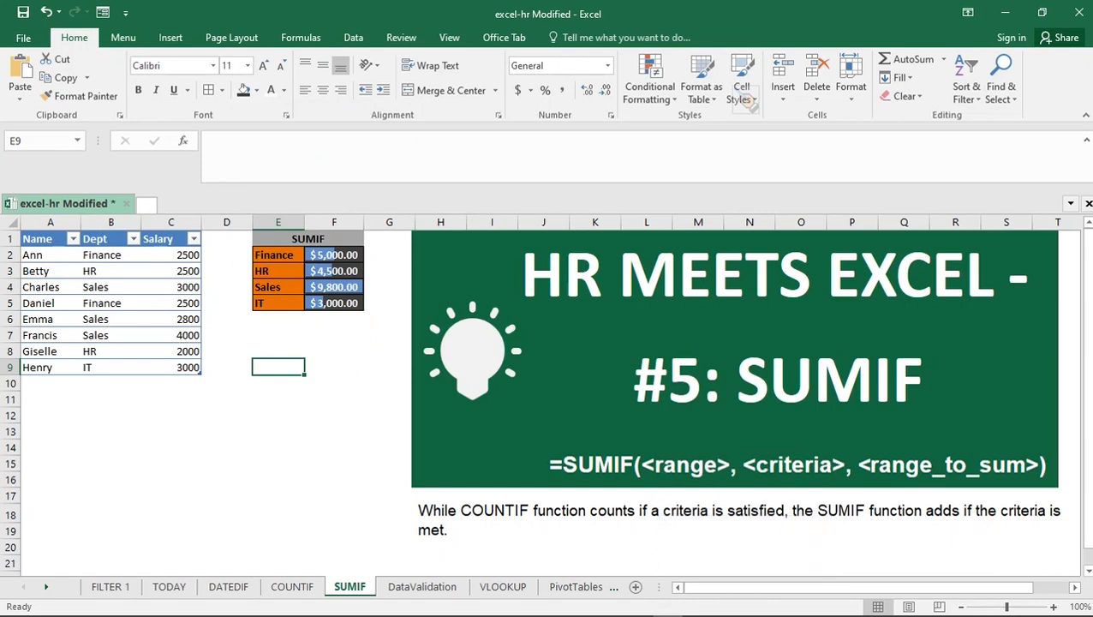
- On the DataValidation sheet, try the name dropdown in E3 by choosing the employees from A7, A5 and finally A8
left_click(421, 585)
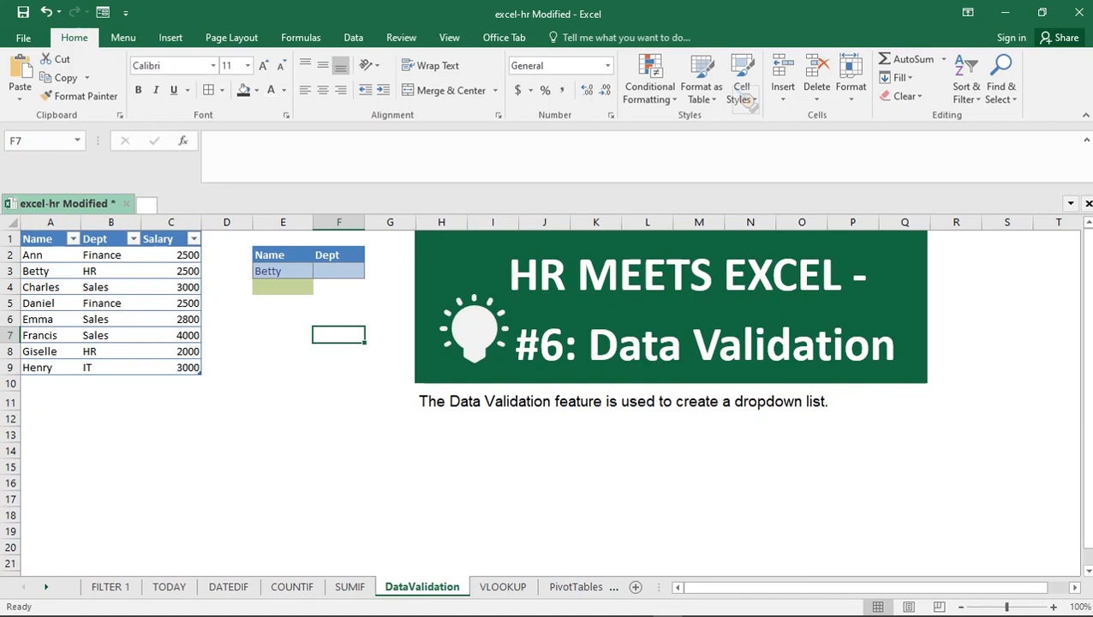
left_click(283, 255)
left_click(338, 254)
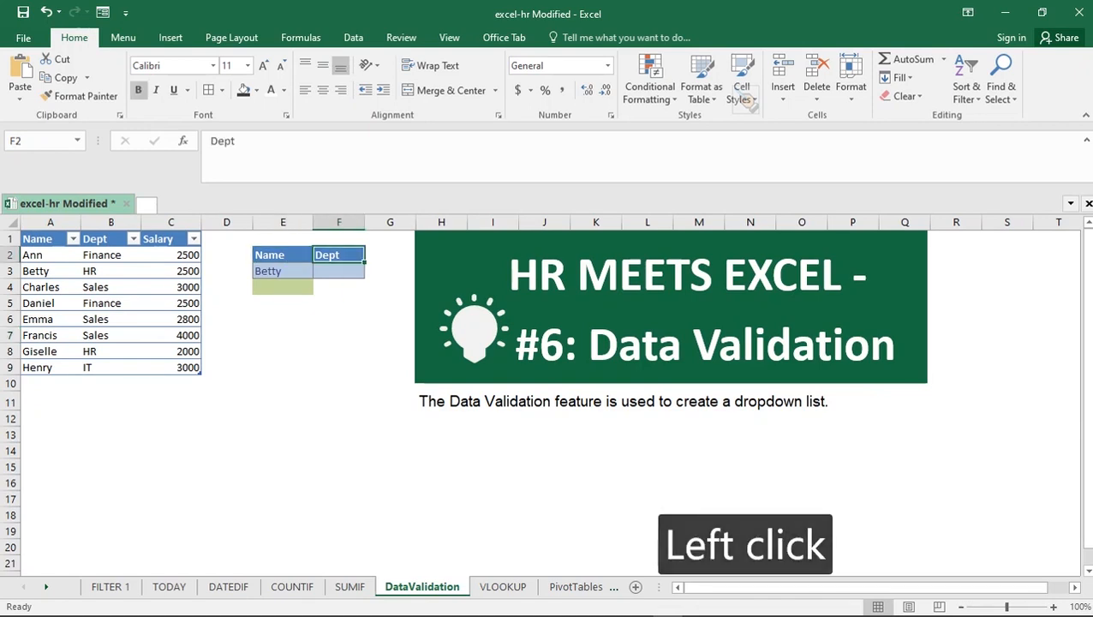
left_click(283, 271)
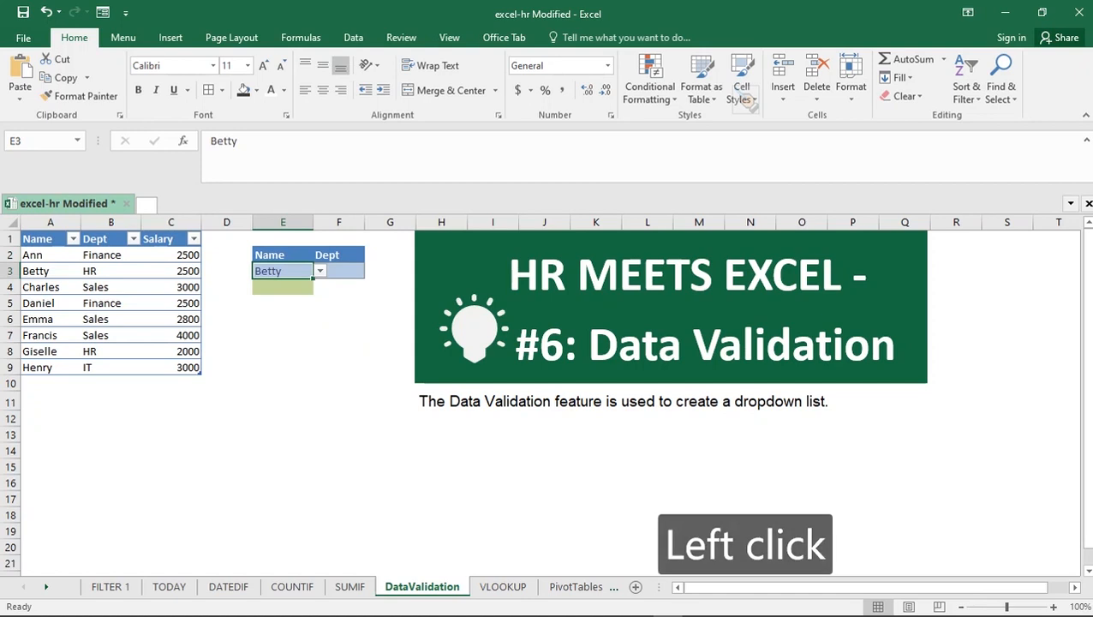
left_click(319, 271)
left_click(273, 336)
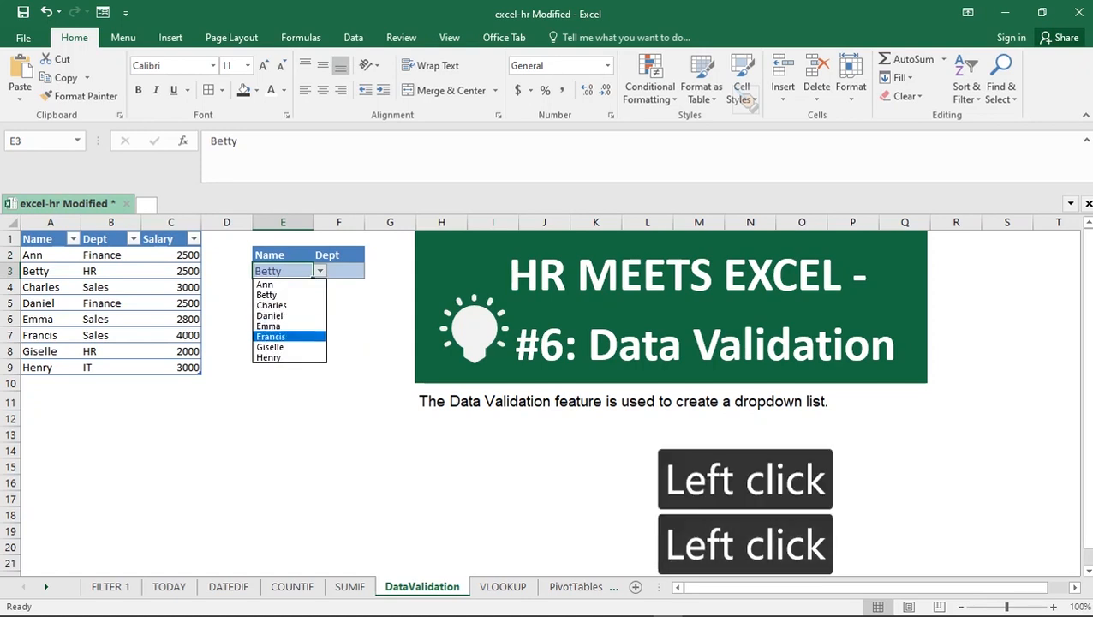
left_click(319, 271)
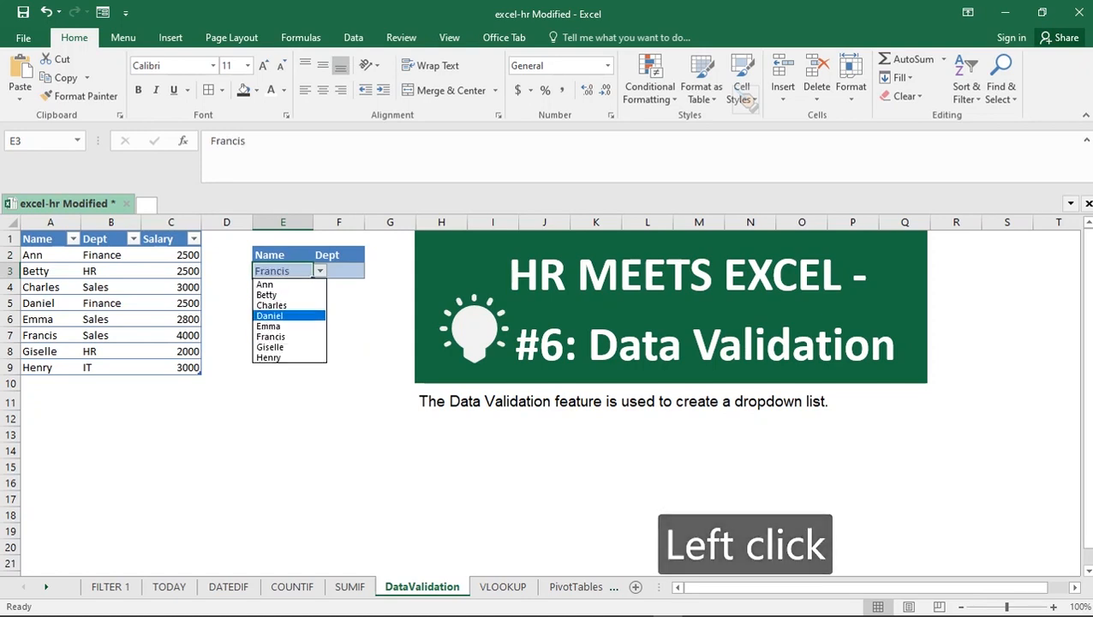
left_click(272, 316)
left_click(319, 270)
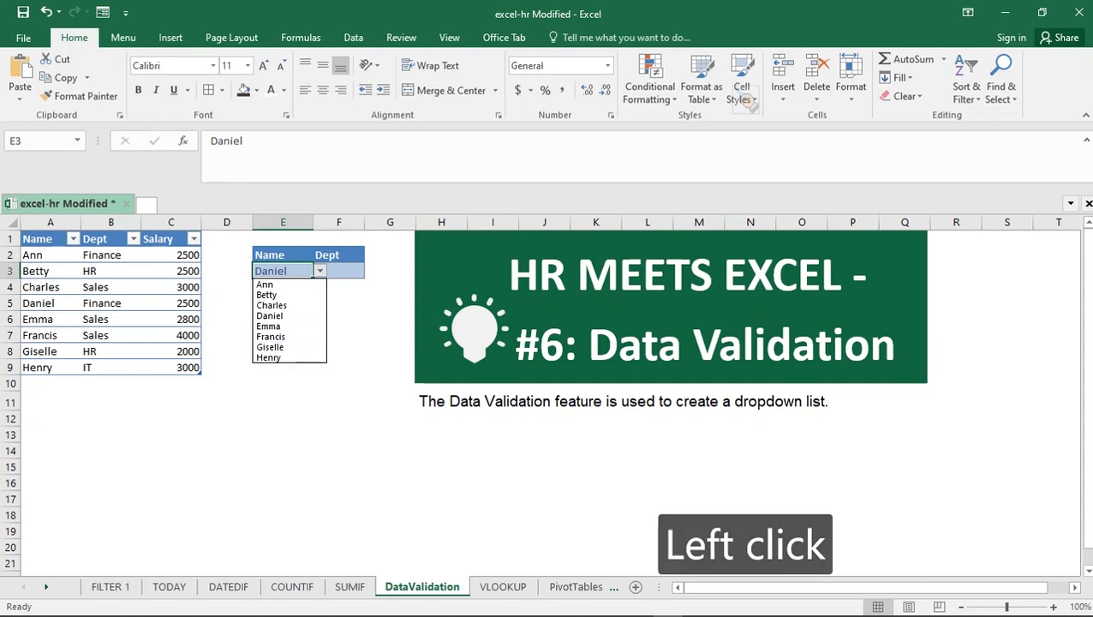
left_click(272, 345)
left_click(339, 304)
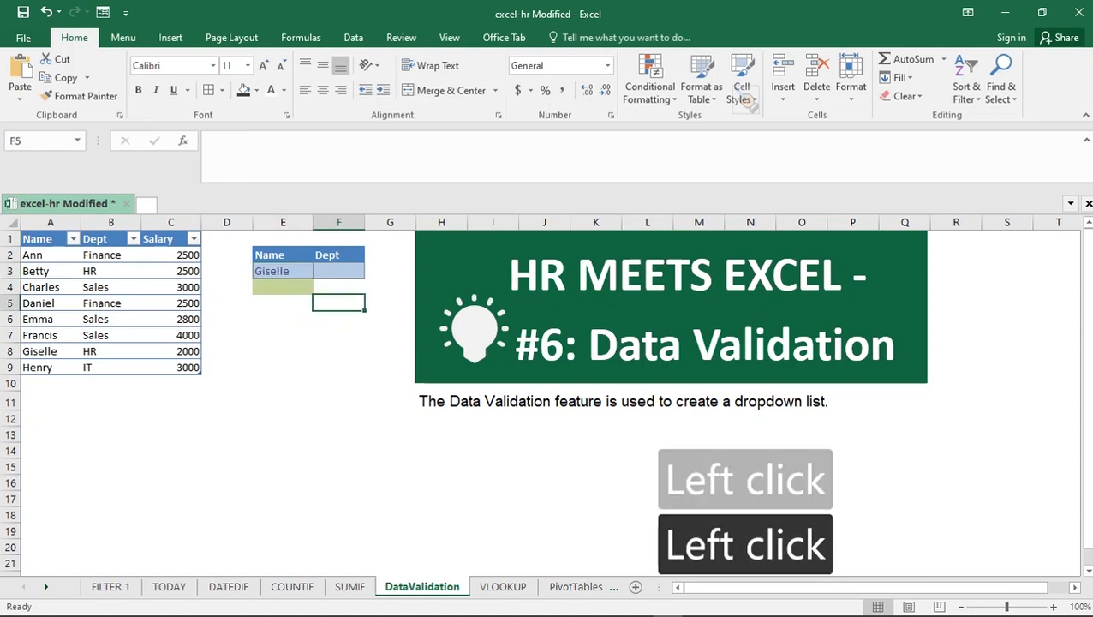
- Add a List data validation to the Dept cell F3 with =$B$2:$B$9 as its source
left_click(339, 270)
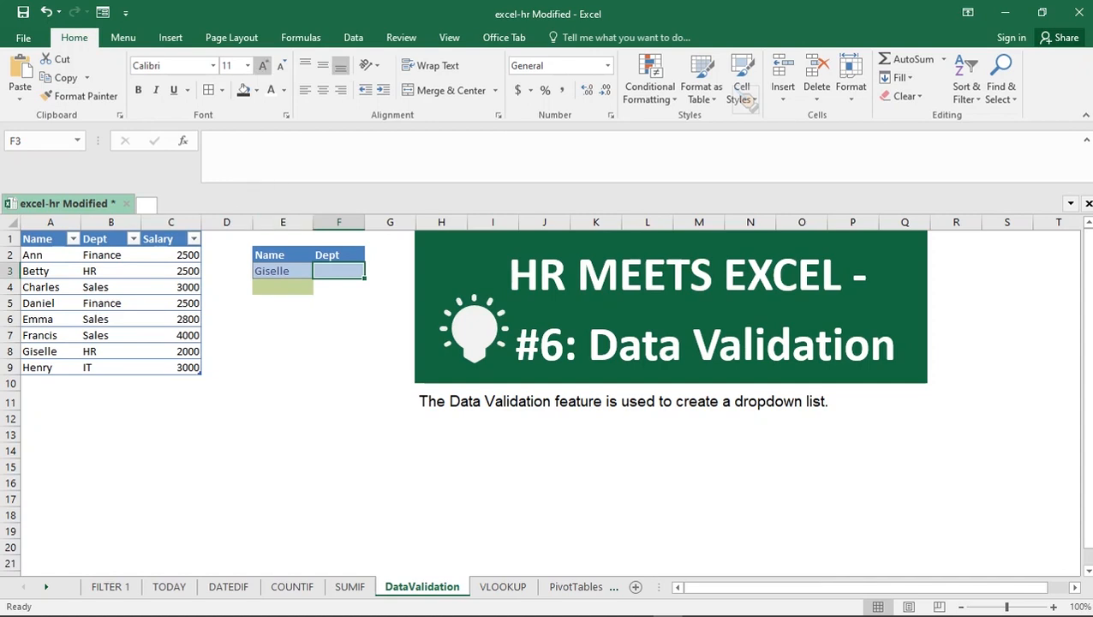
left_click(353, 37)
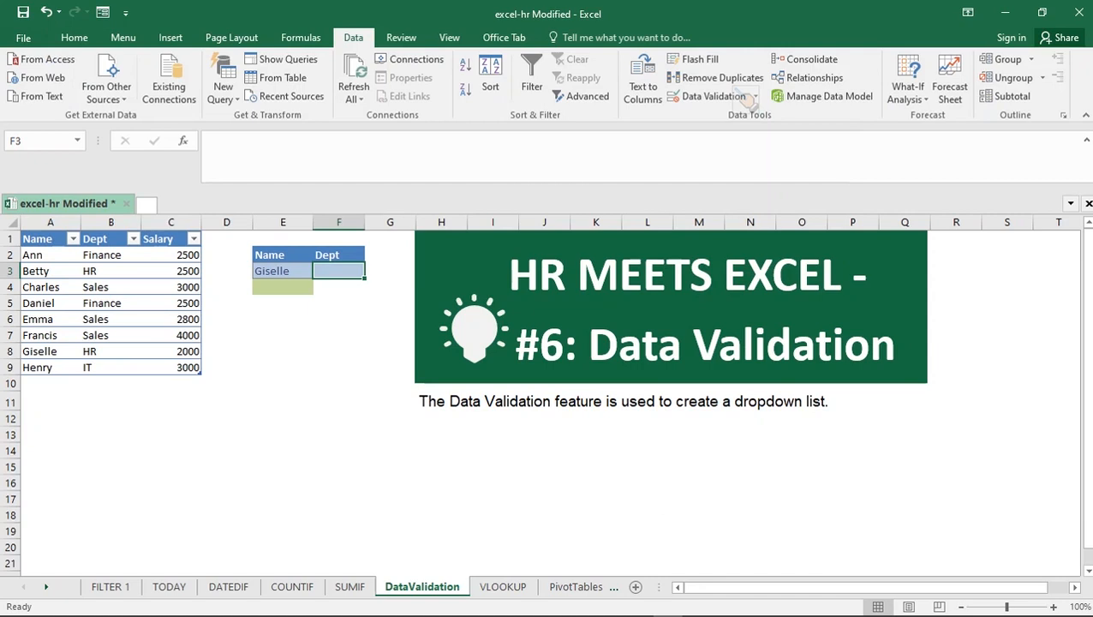
left_click(745, 96)
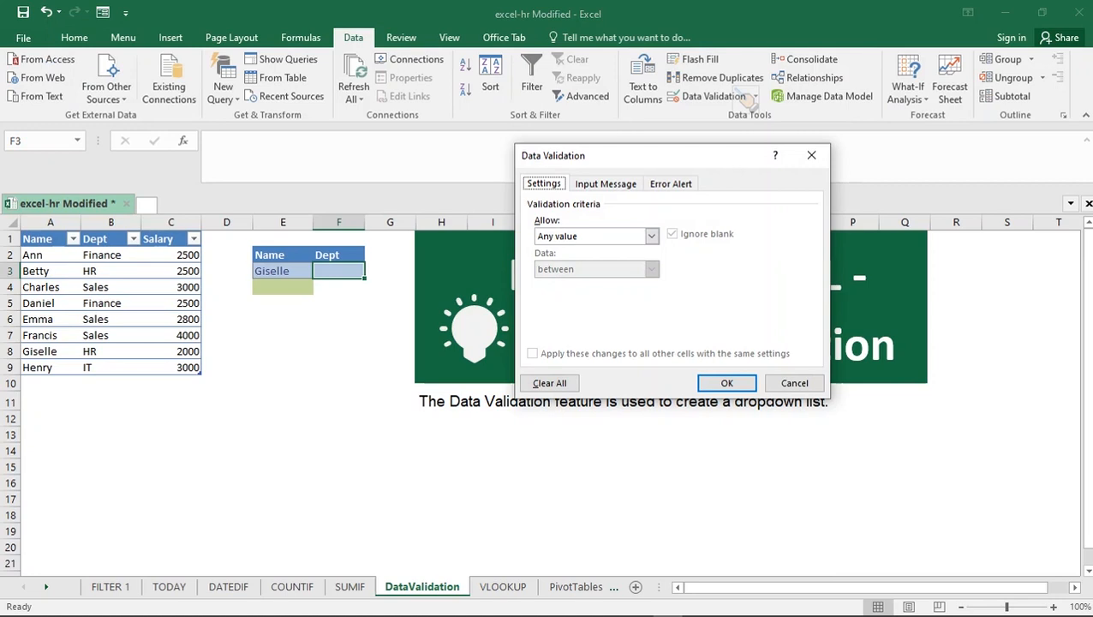
left_click(651, 236)
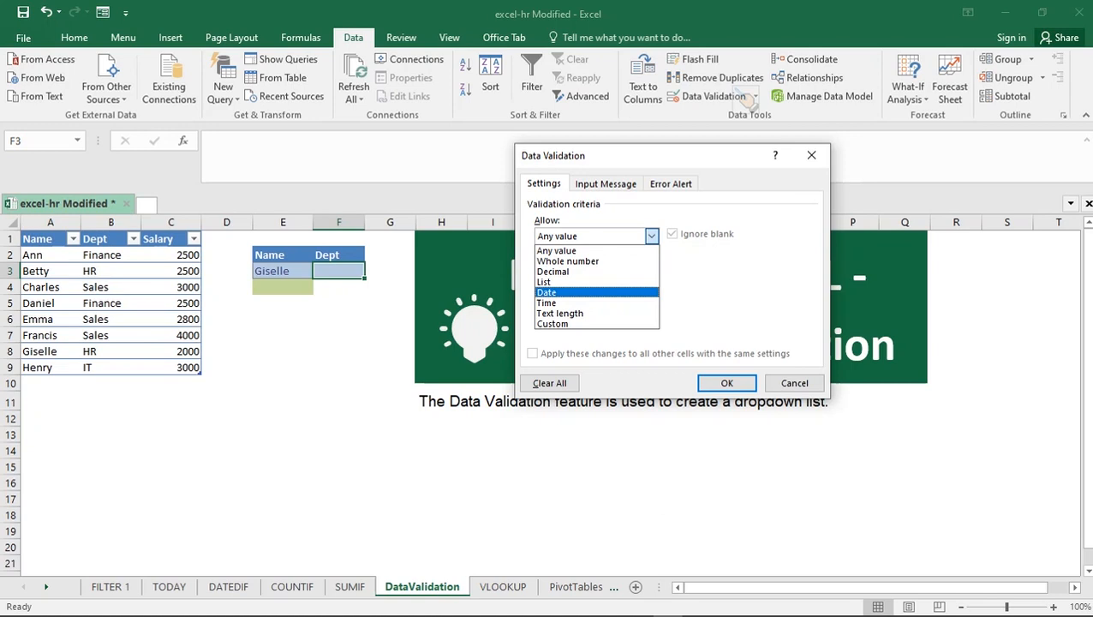
left_click(546, 282)
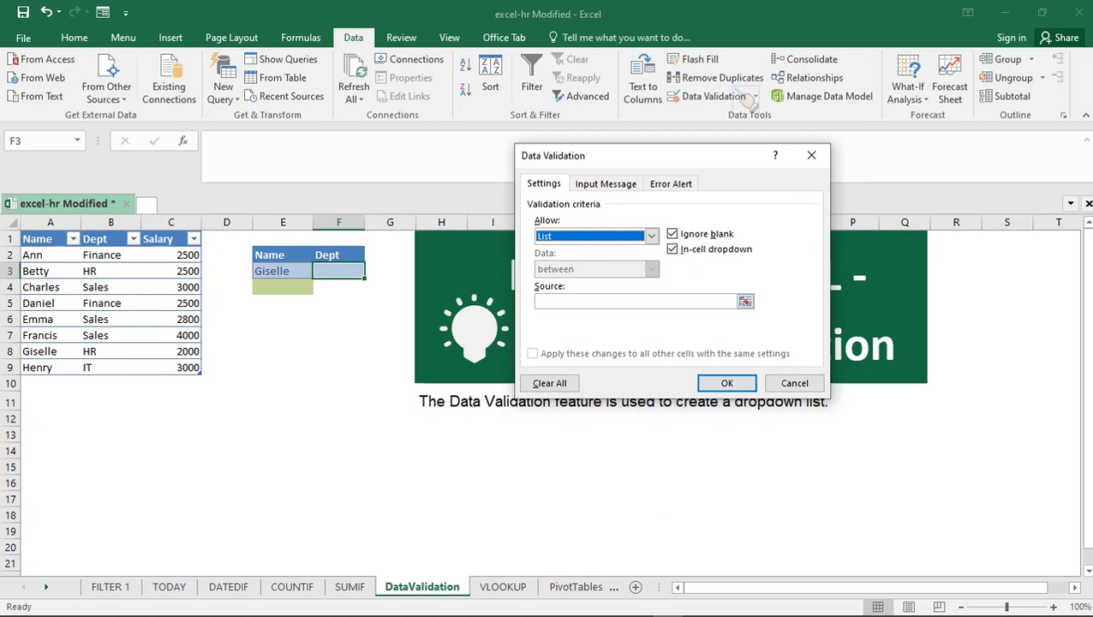
left_click(745, 302)
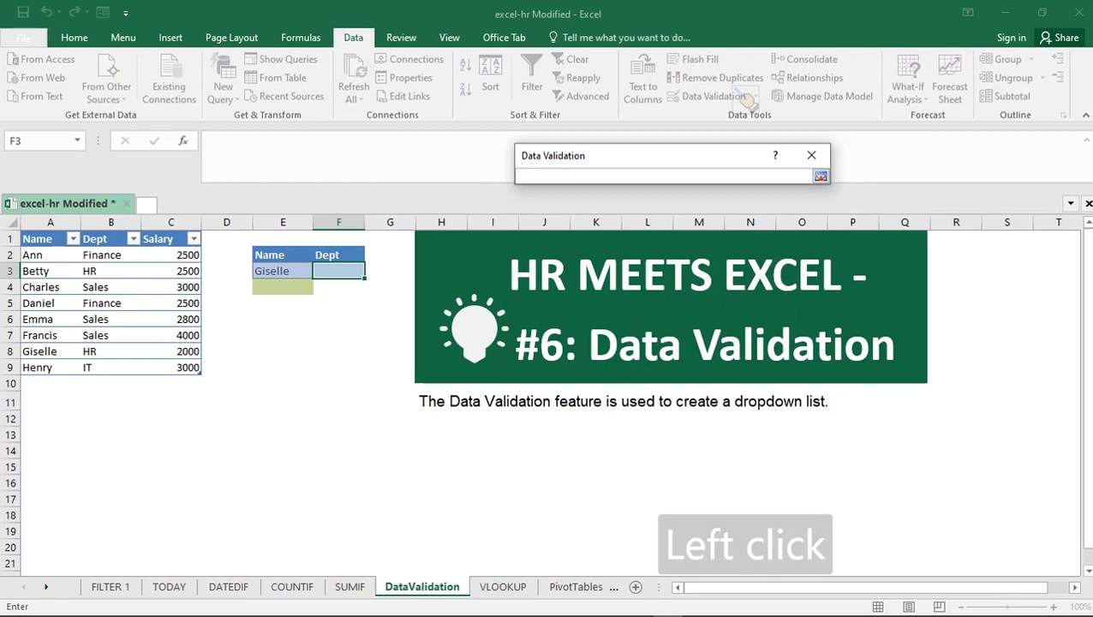
left_click_drag(111, 255, 128, 368)
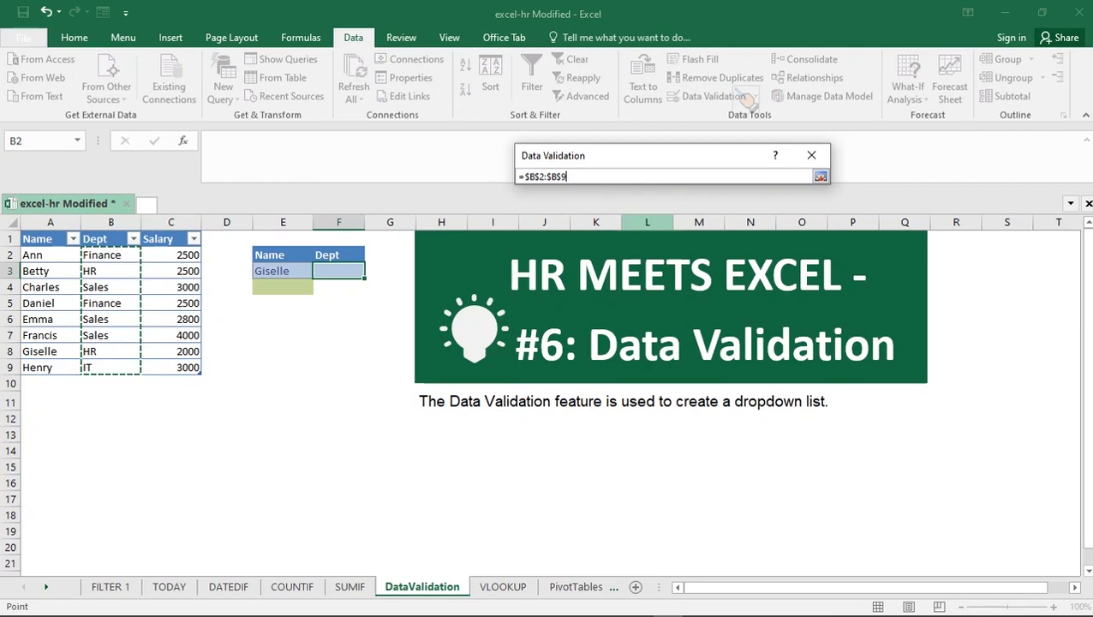
key("Return")
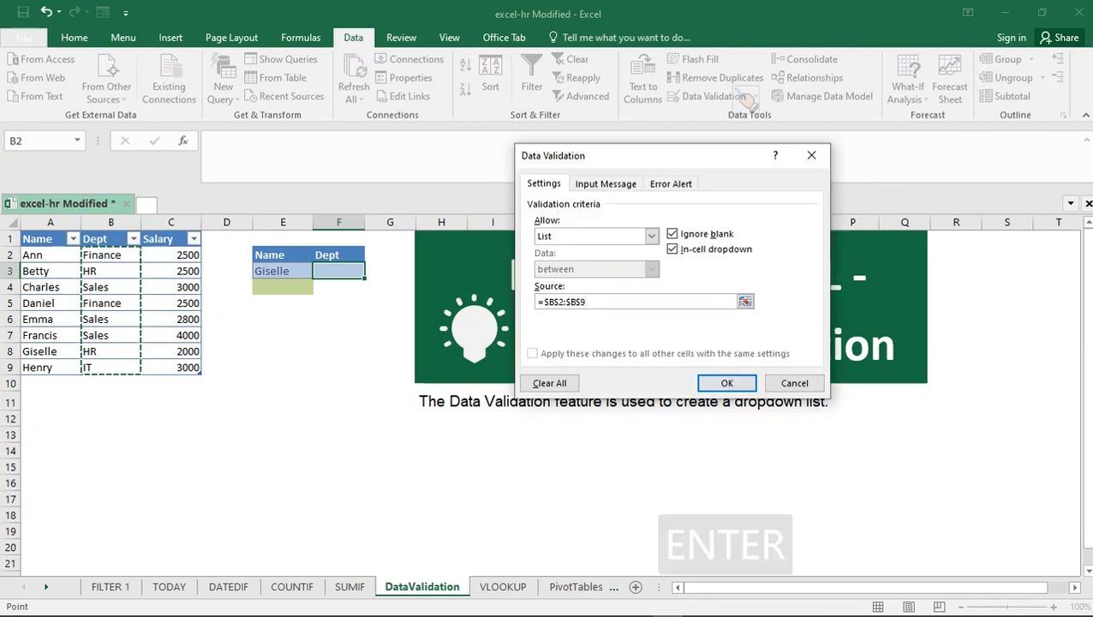
left_click(726, 383)
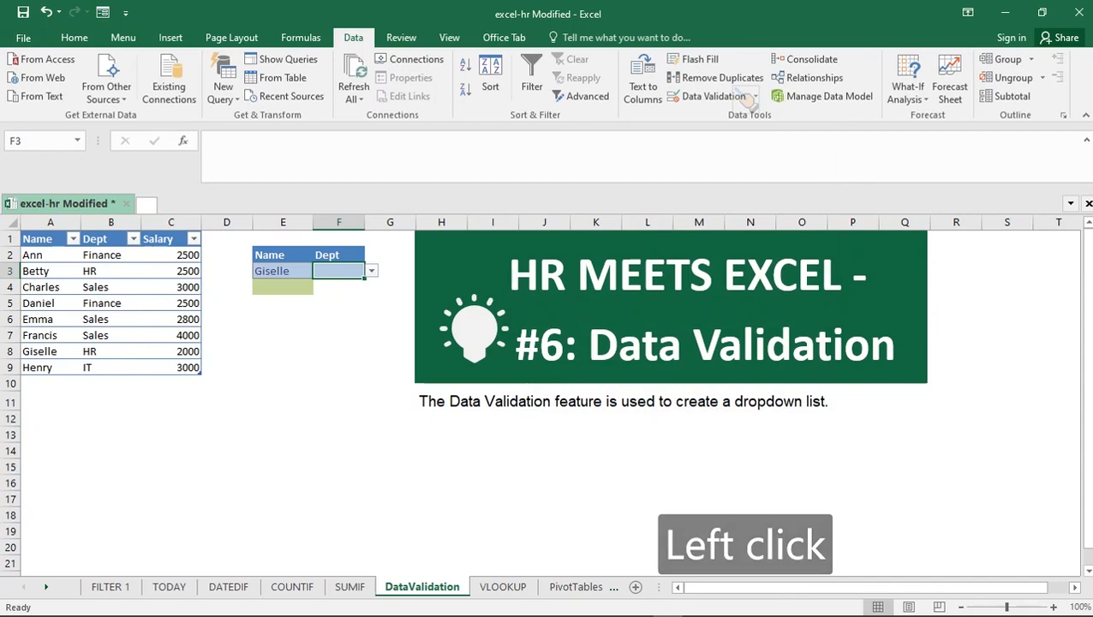
- Test the department dropdown in F3 by choosing Sales twice, HR and finally Finance
left_click(376, 271)
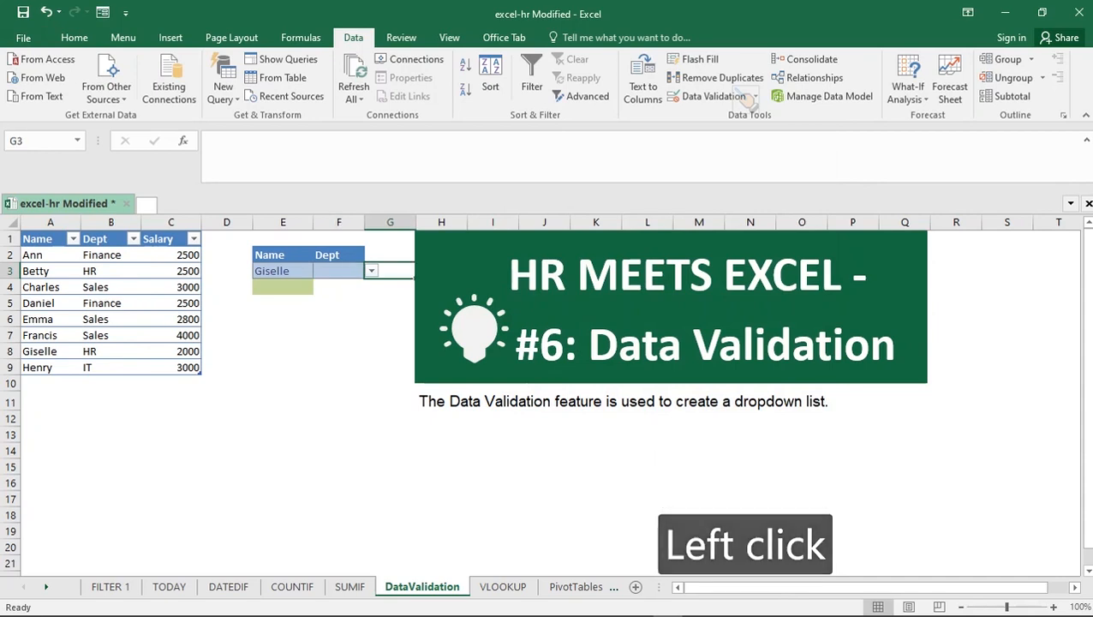
left_click(340, 271)
left_click(371, 271)
left_click(325, 304)
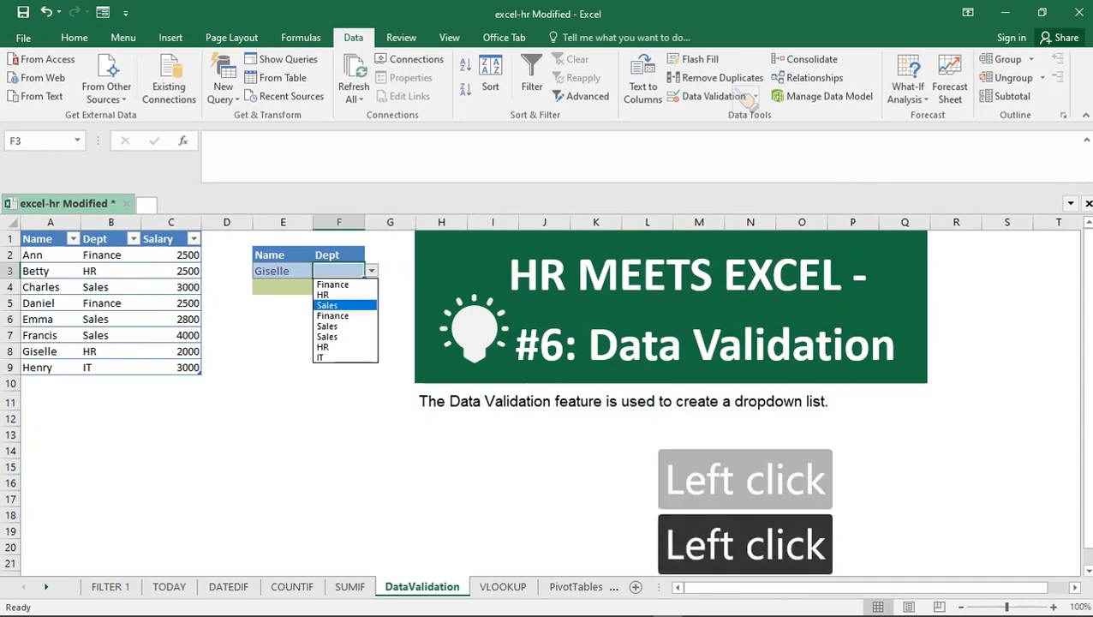
left_click(371, 270)
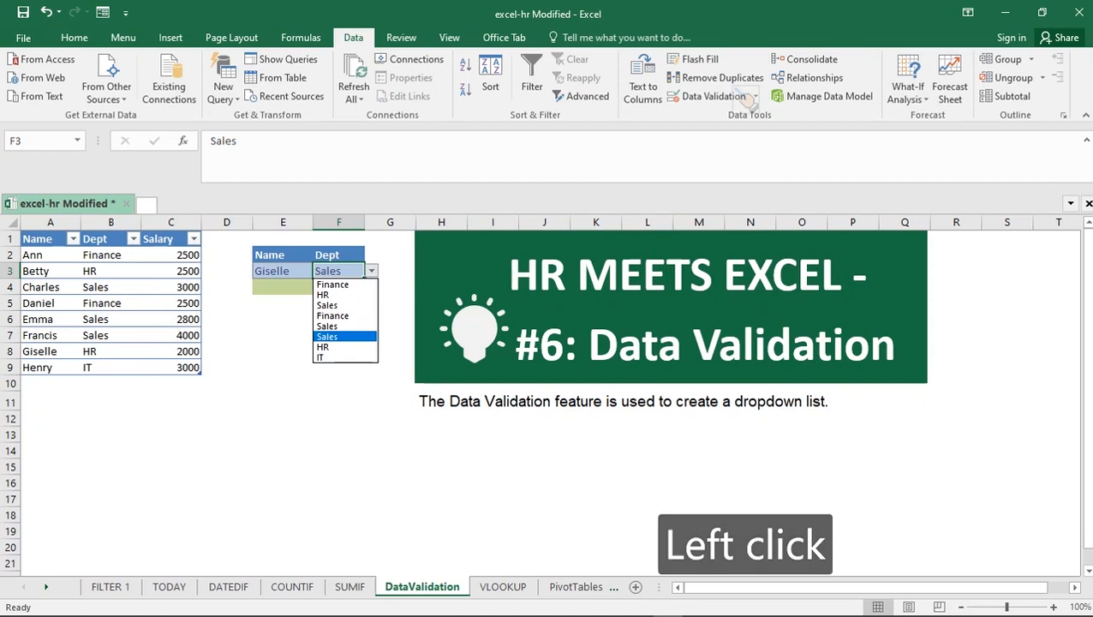
left_click(326, 335)
left_click(371, 270)
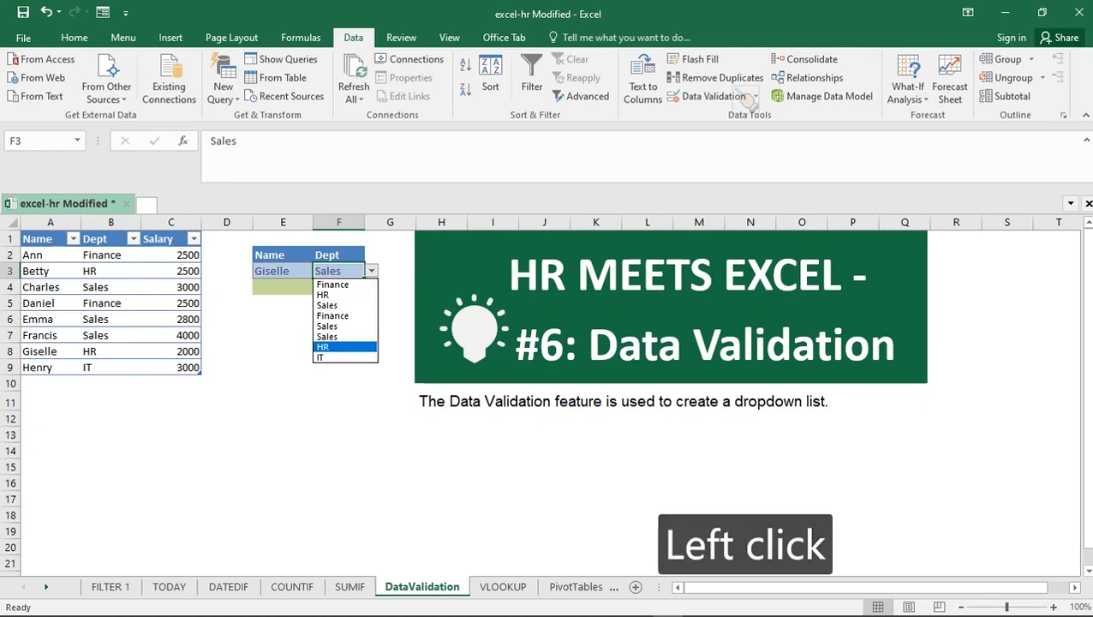
left_click(325, 347)
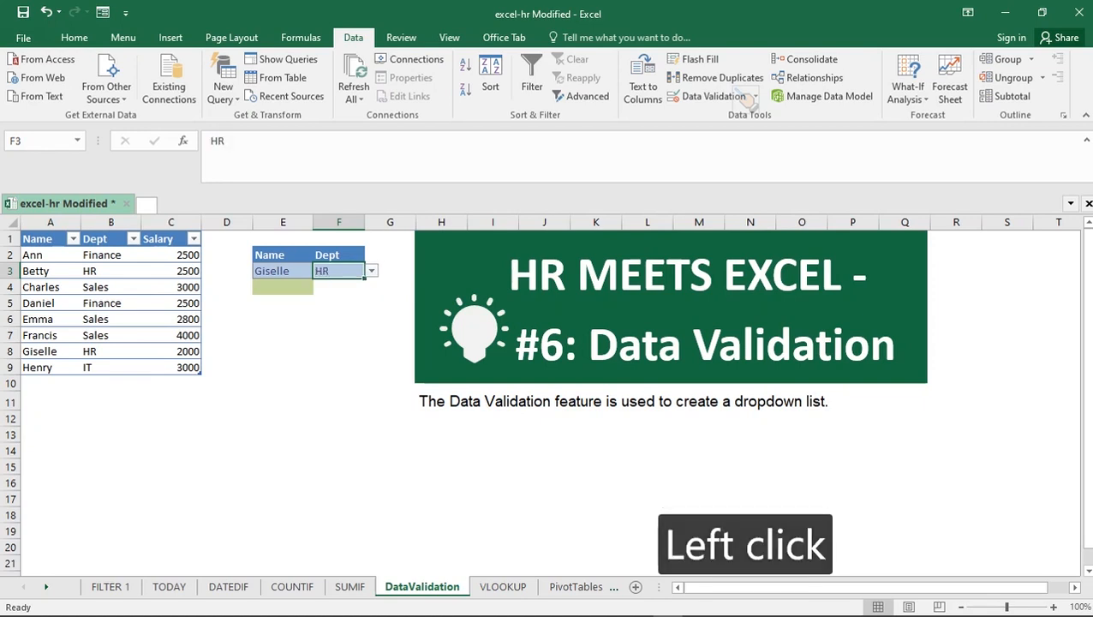
left_click(371, 271)
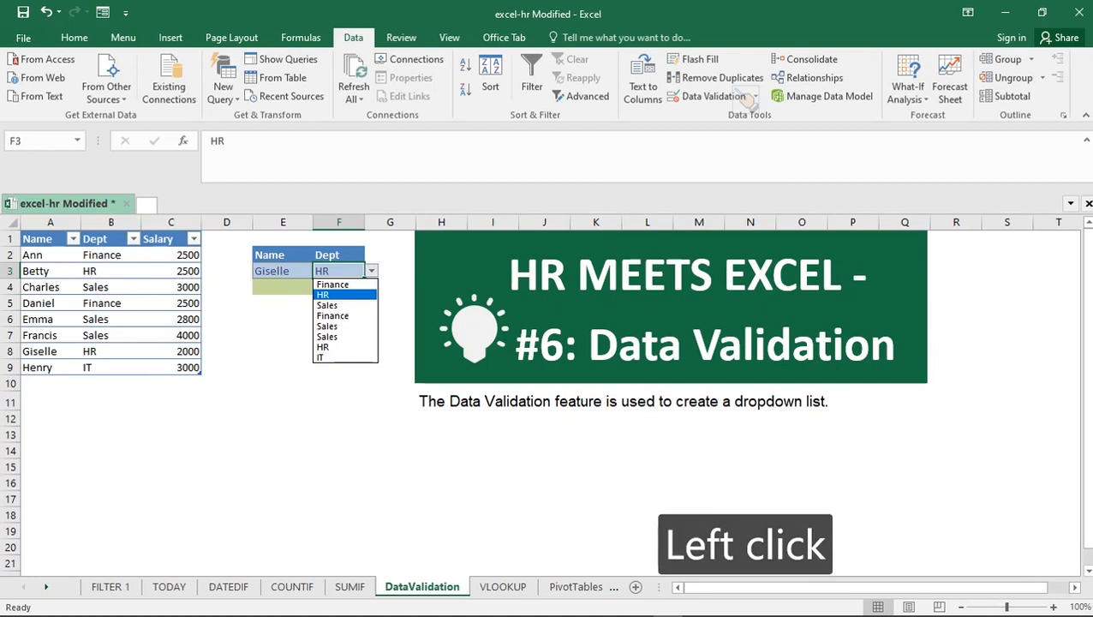
left_click(332, 283)
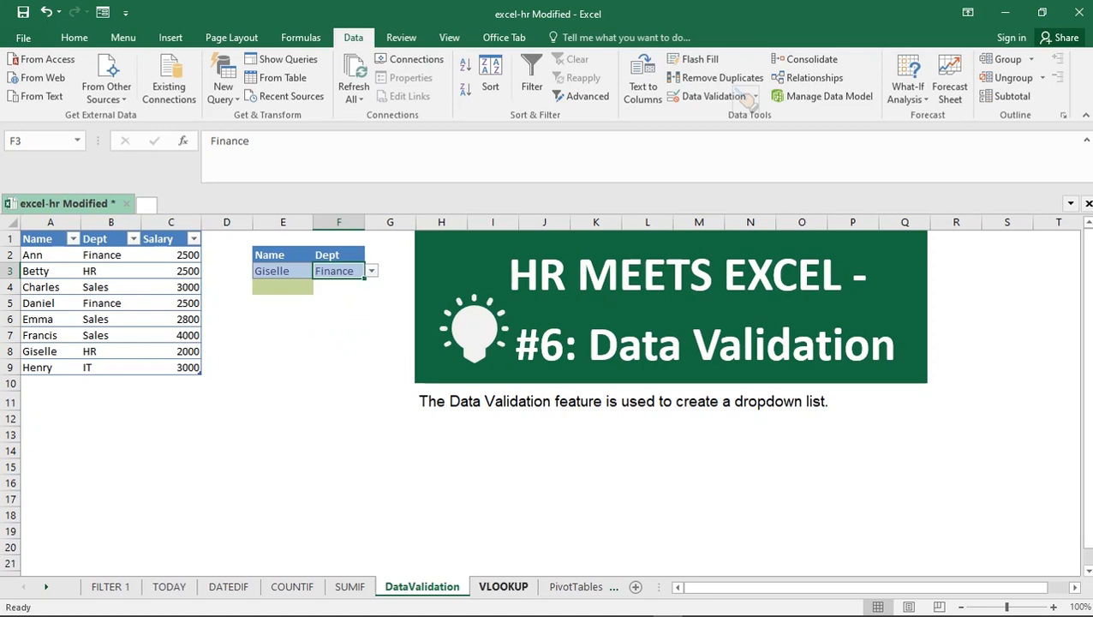
- On the VLOOKUP sheet, test the salary lookup by choosing the employees from A4, A2, A9 and finally A8 in E3
left_click(503, 586)
left_click(342, 417)
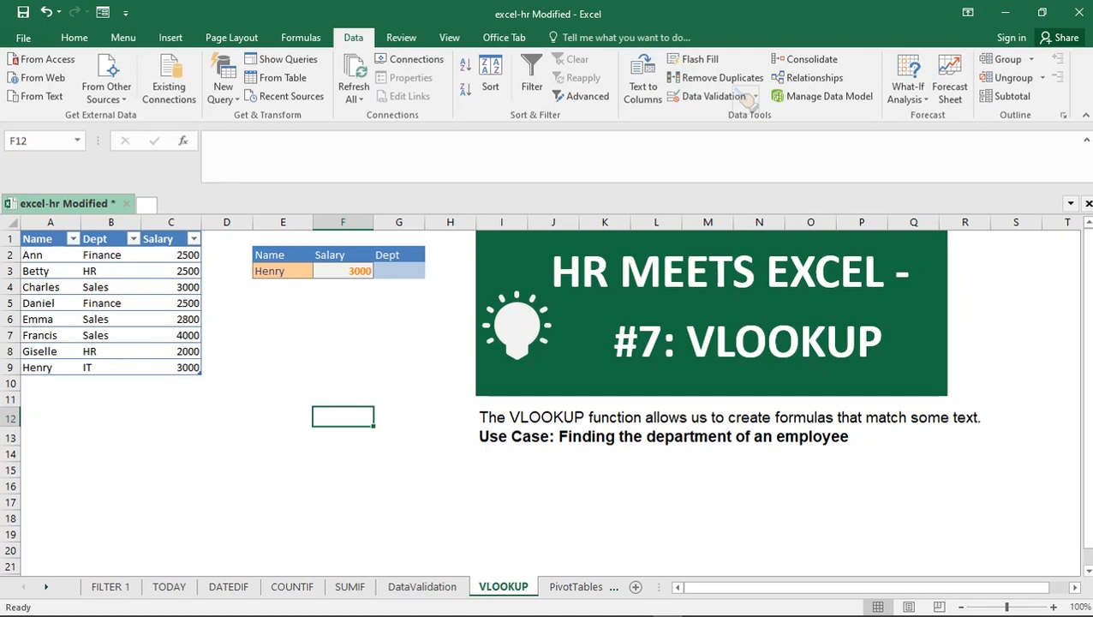
left_click(227, 304)
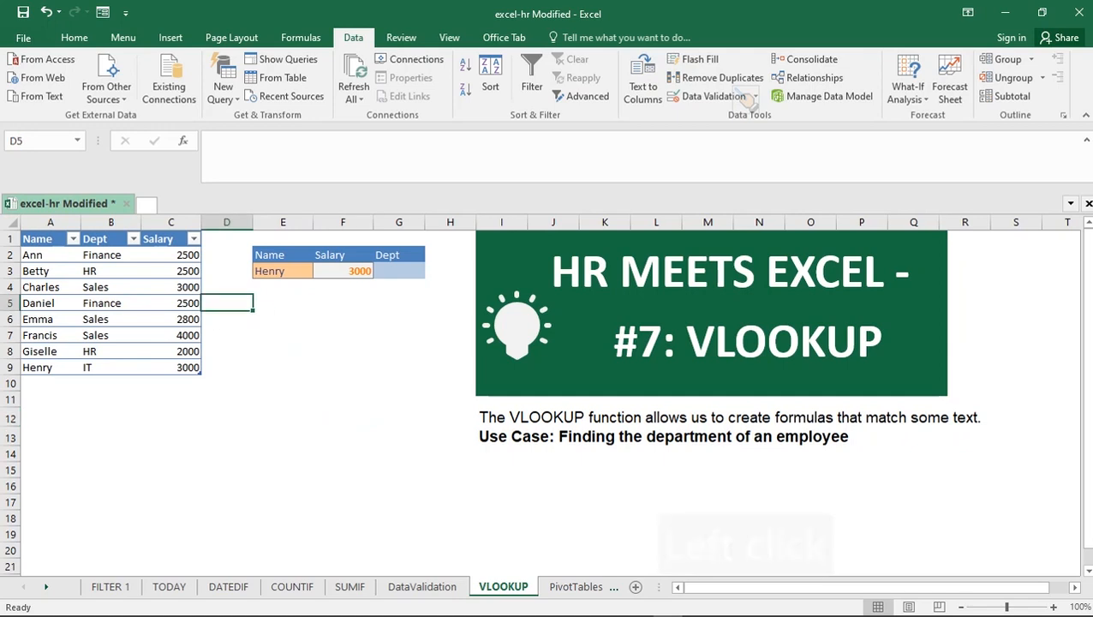
left_click(283, 270)
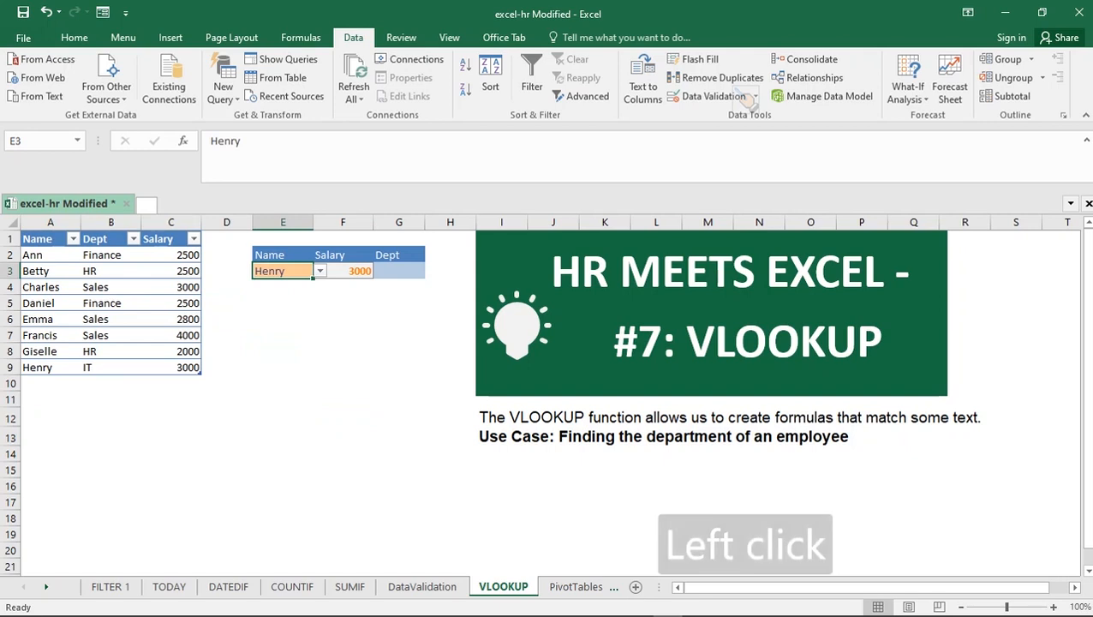
left_click(320, 271)
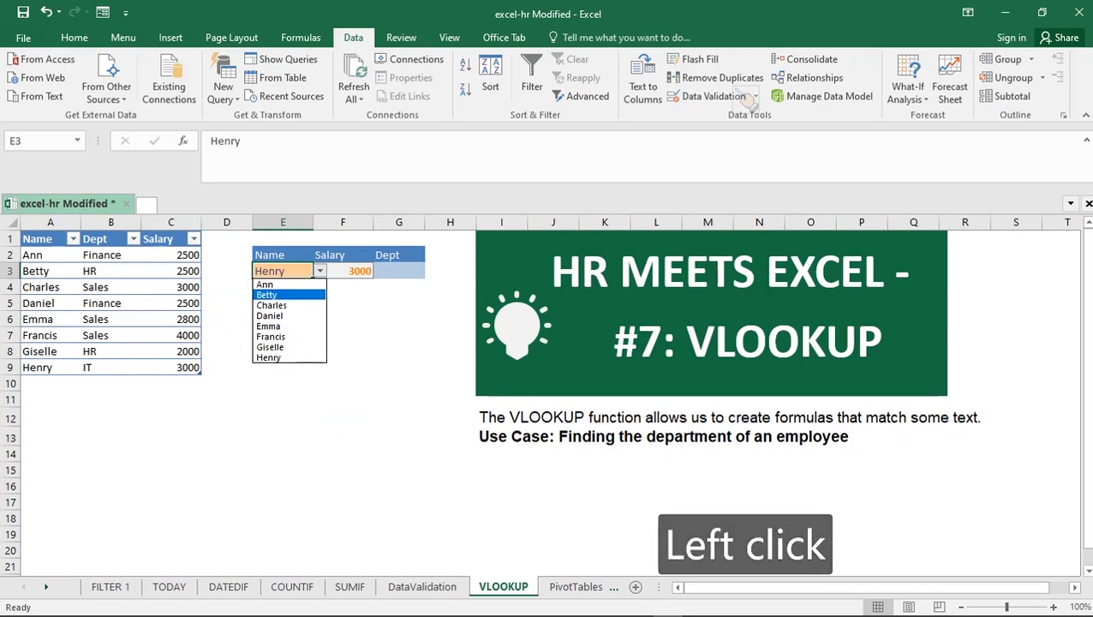
left_click(271, 305)
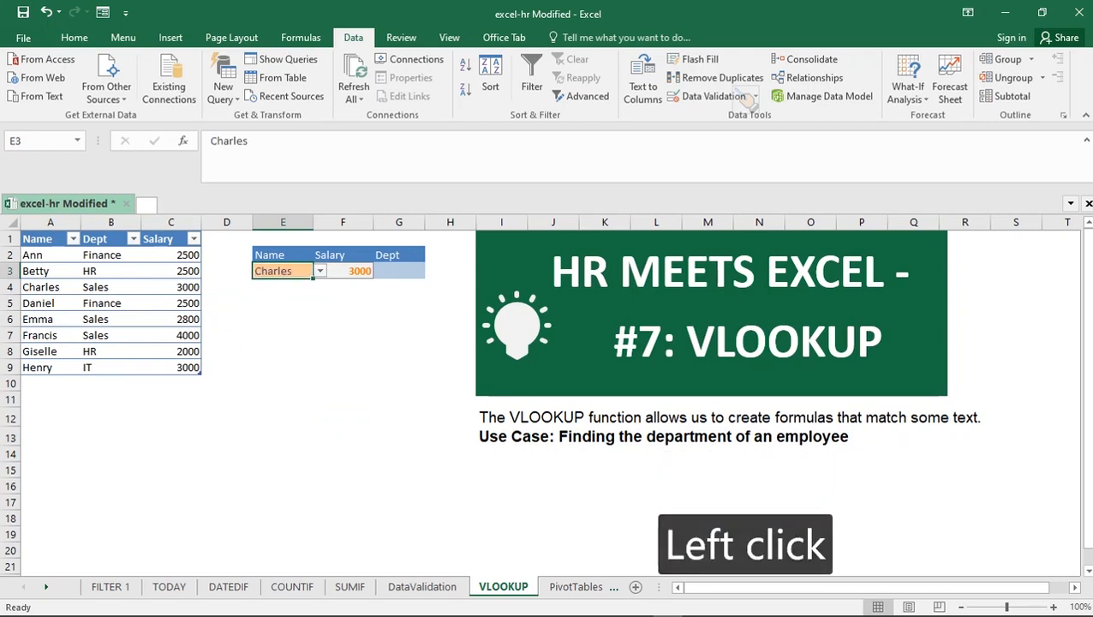
left_click(320, 271)
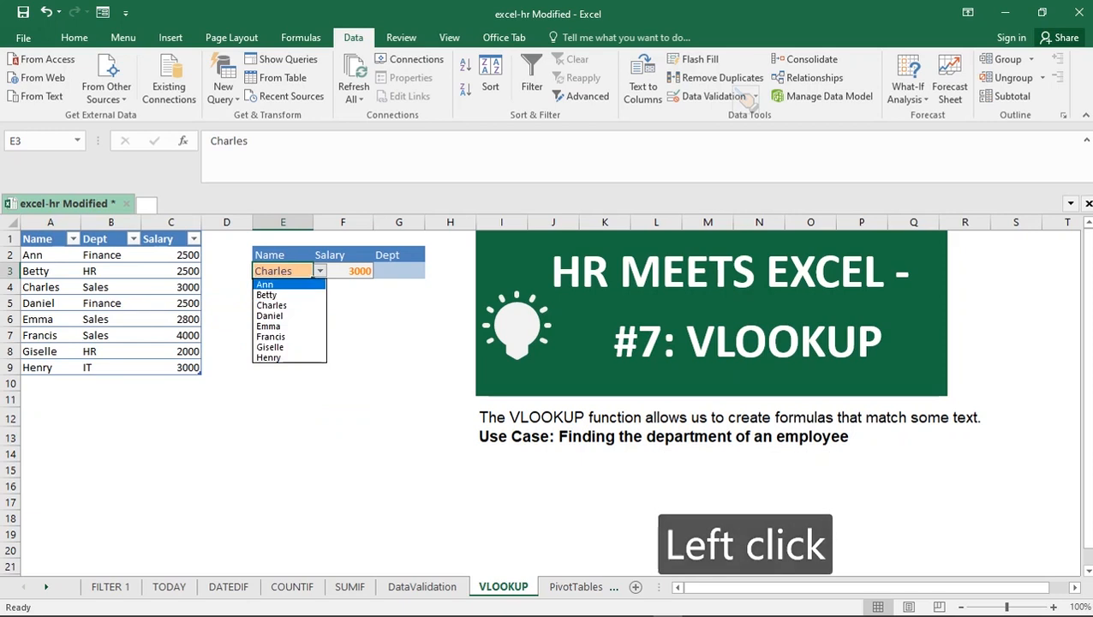
left_click(270, 283)
left_click(320, 270)
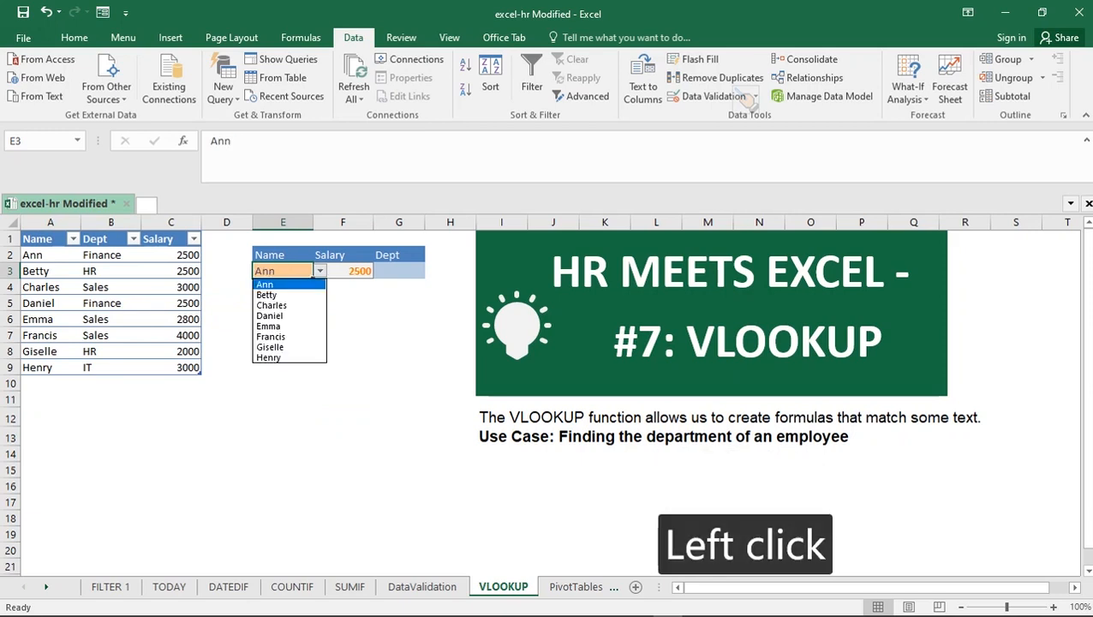
left_click(269, 358)
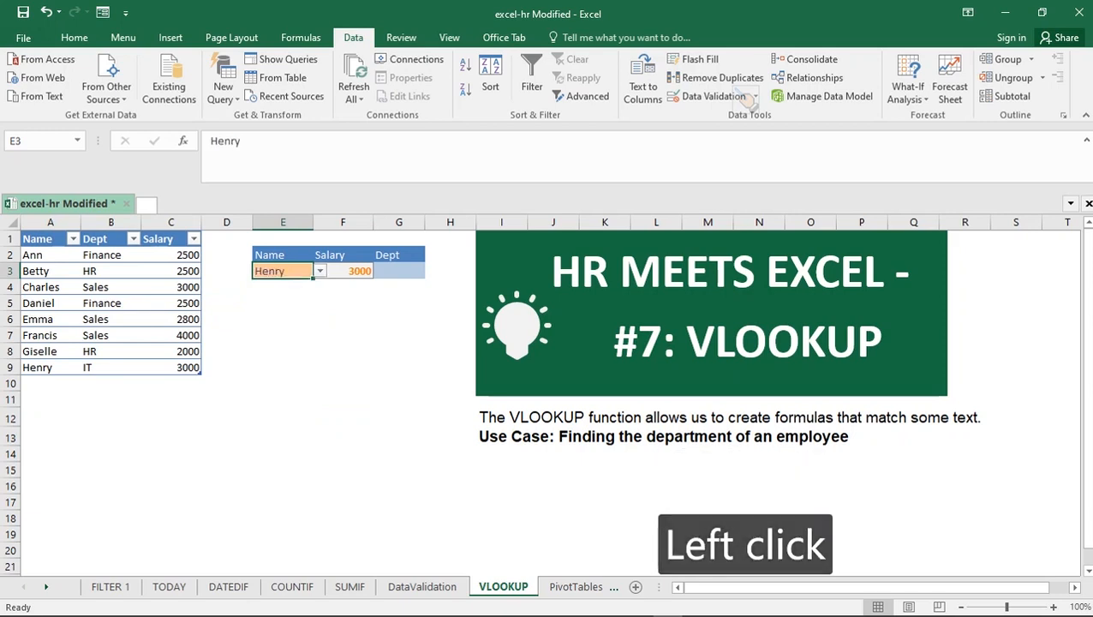
left_click(320, 270)
left_click(270, 346)
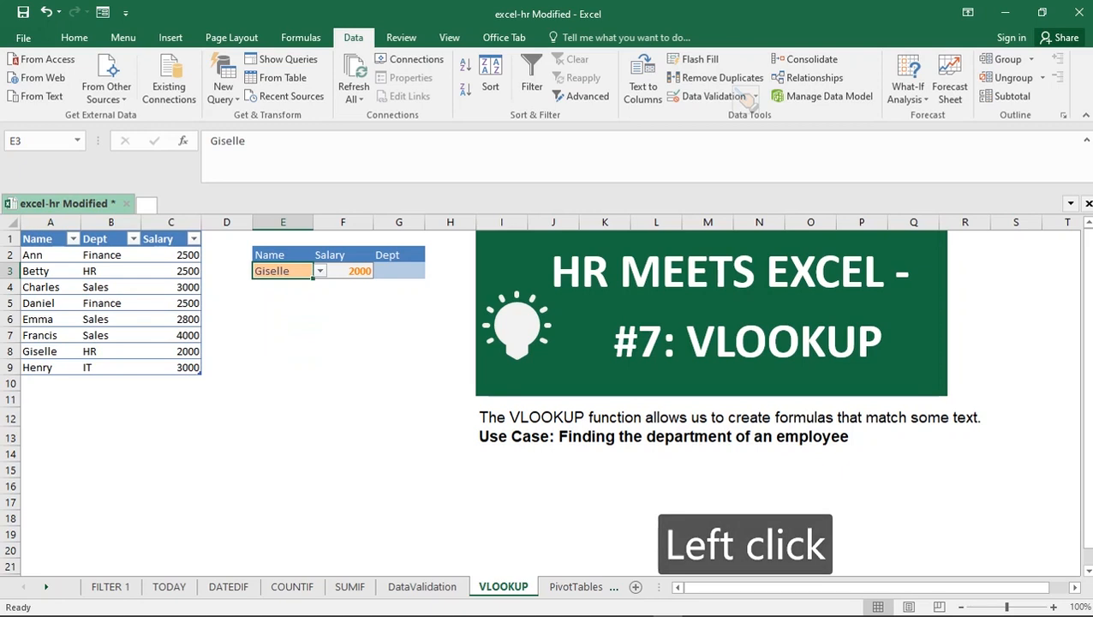
- Choose the employee from A7 in the E3 dropdown and inspect the salary lookup formula in F3
left_click(320, 271)
left_click(270, 335)
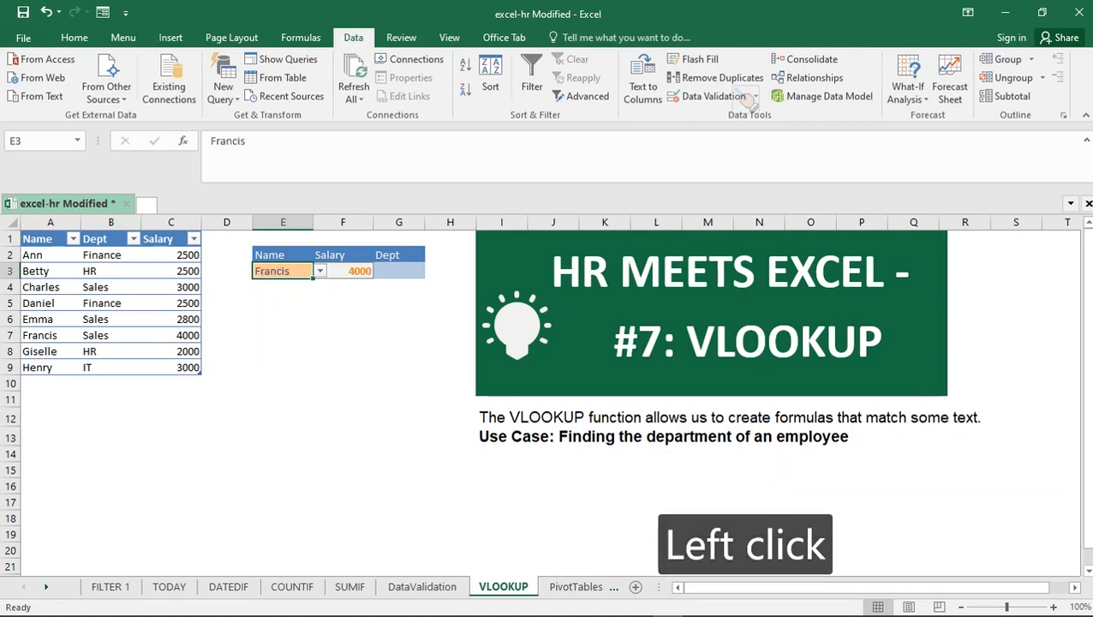
left_click(342, 271)
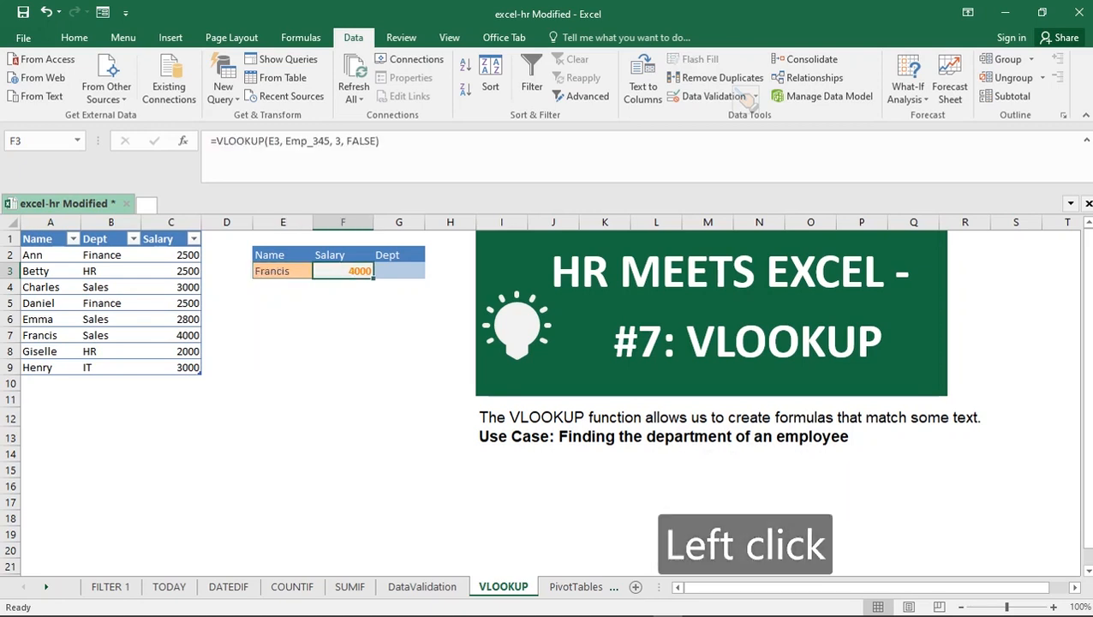
- Begin a VLOOKUP formula in the Dept cell G3 with E3 as the lookup value
left_click(400, 270)
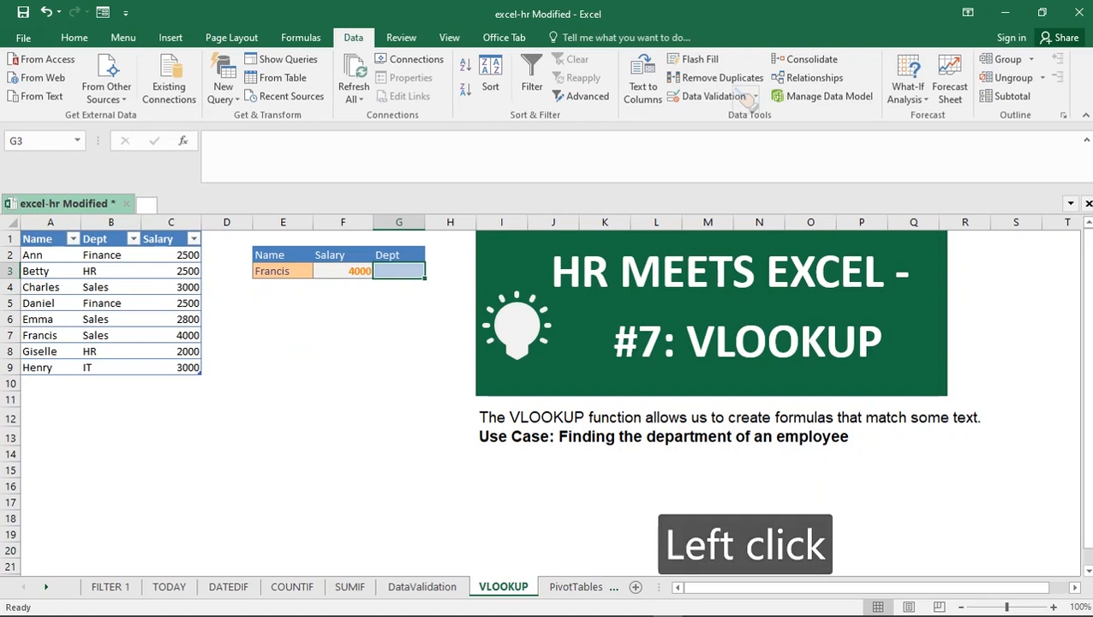
left_click(283, 271)
left_click(399, 271)
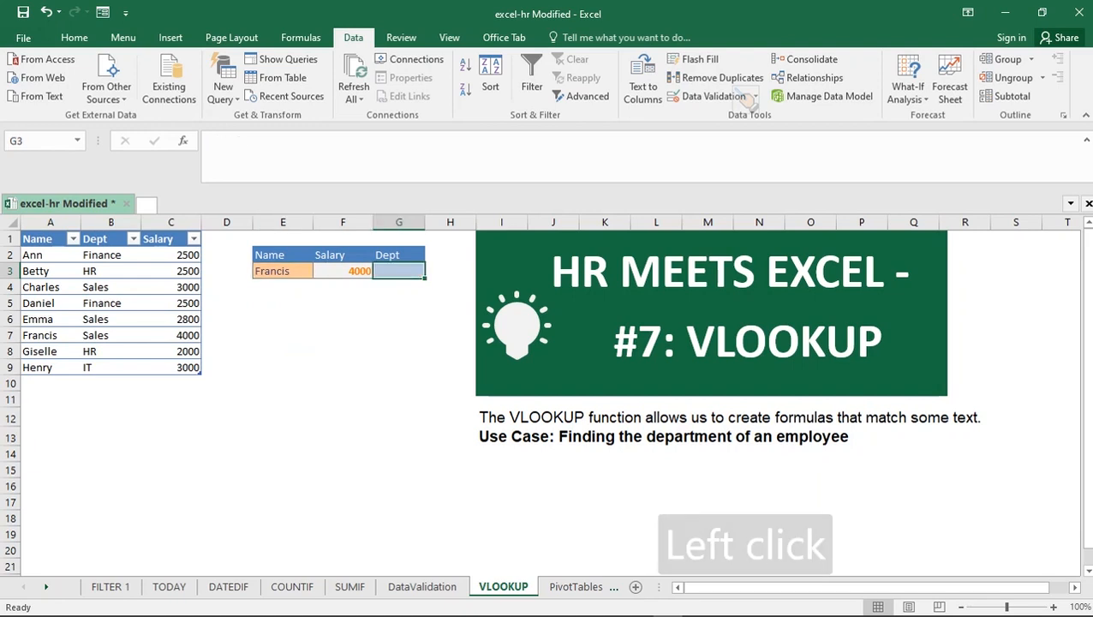
type("=")
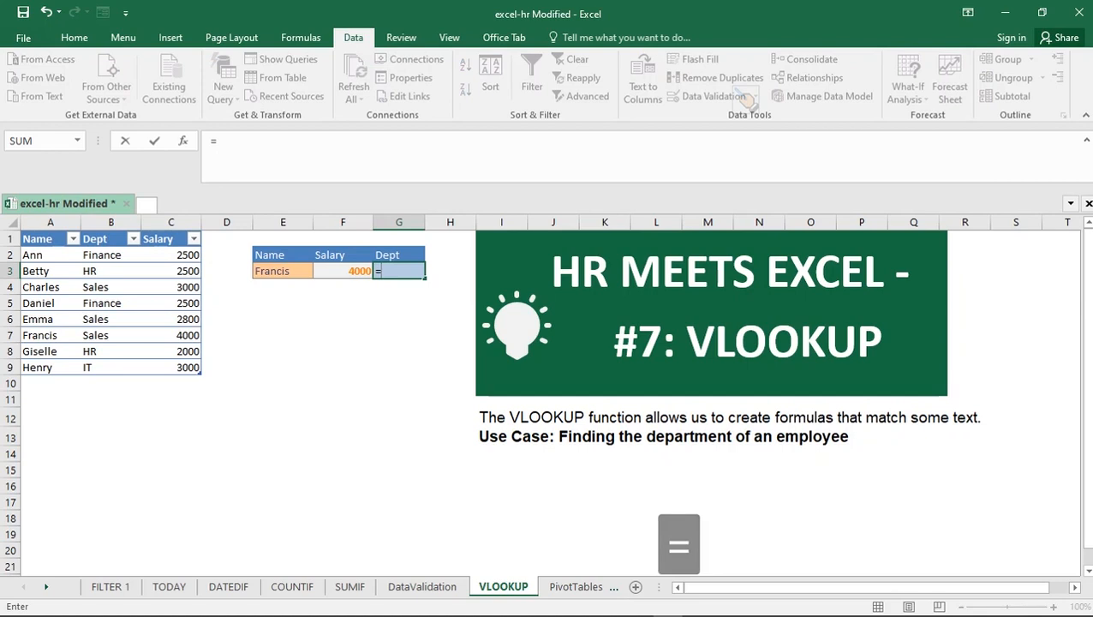
type("VLOO")
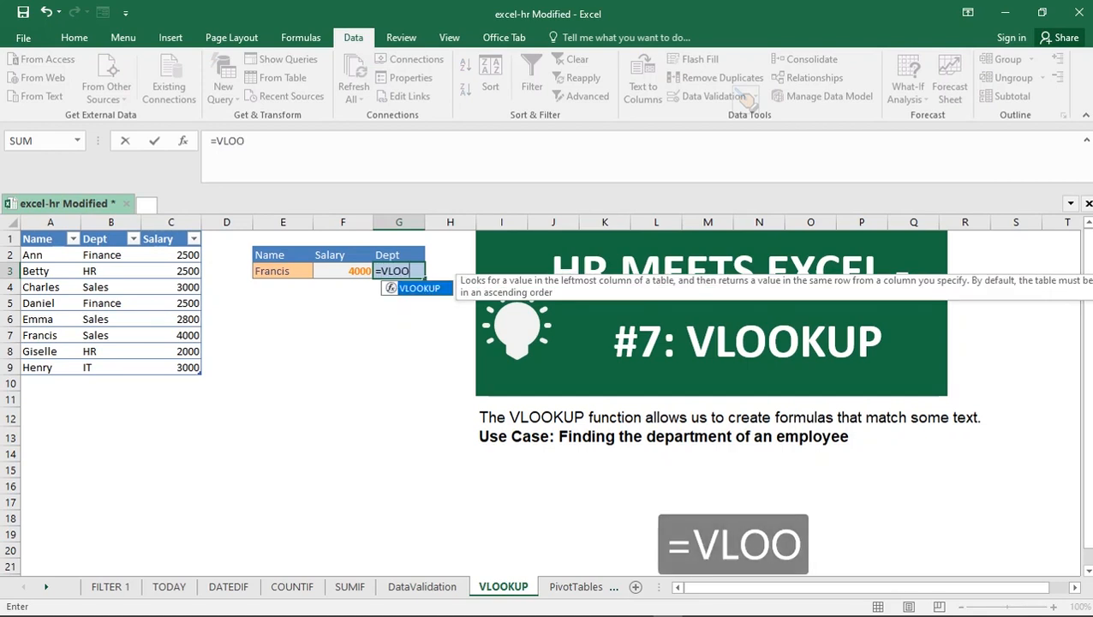
double_click(418, 288)
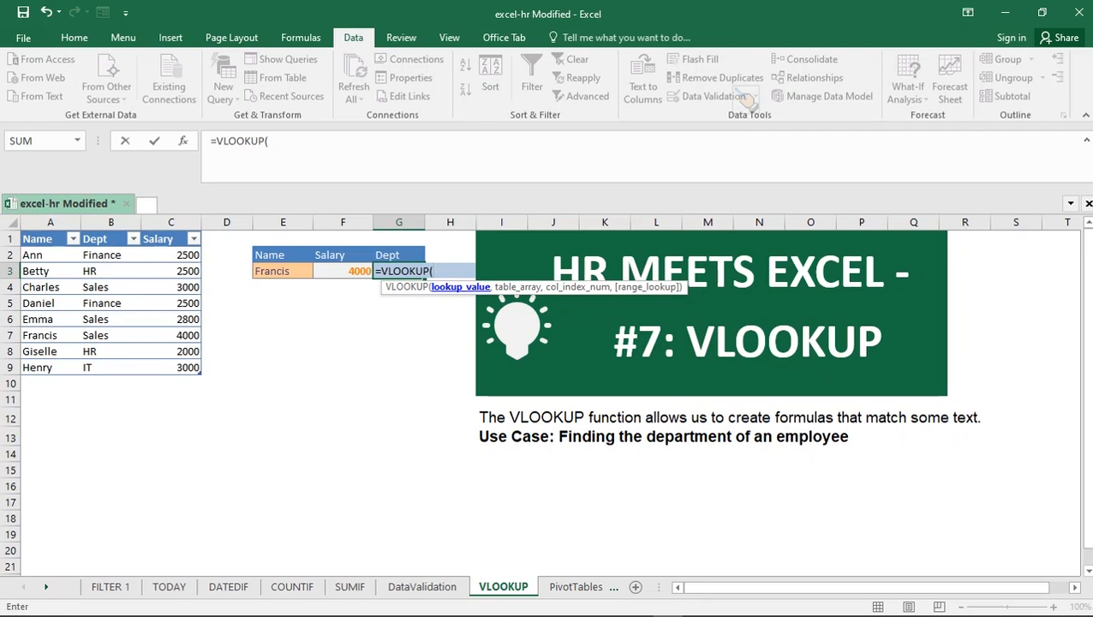
left_click(283, 271)
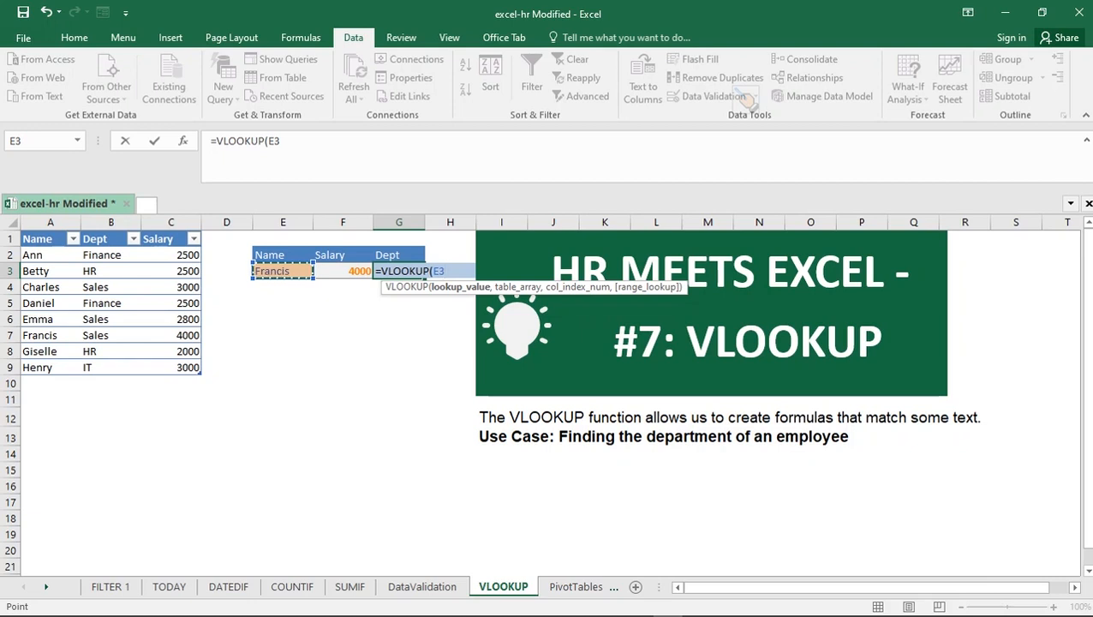
type(",")
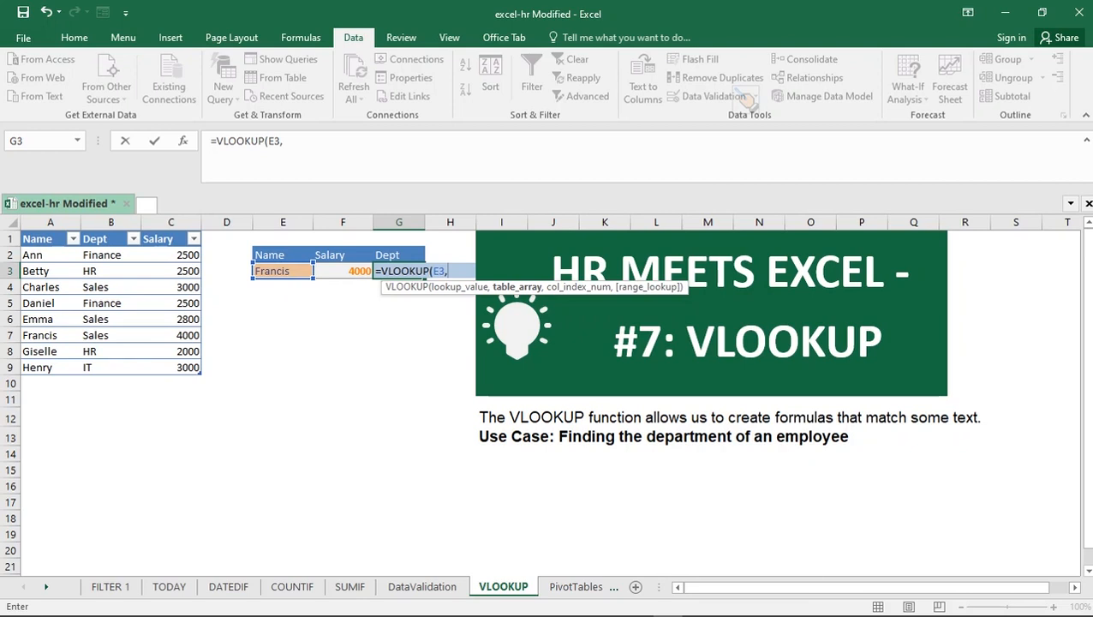
- Complete the G3 formula as =VLOOKUP(E3,Emp_345[#All],2,FALSE), using the whole employee table with its headers as the table array
left_click(43, 254)
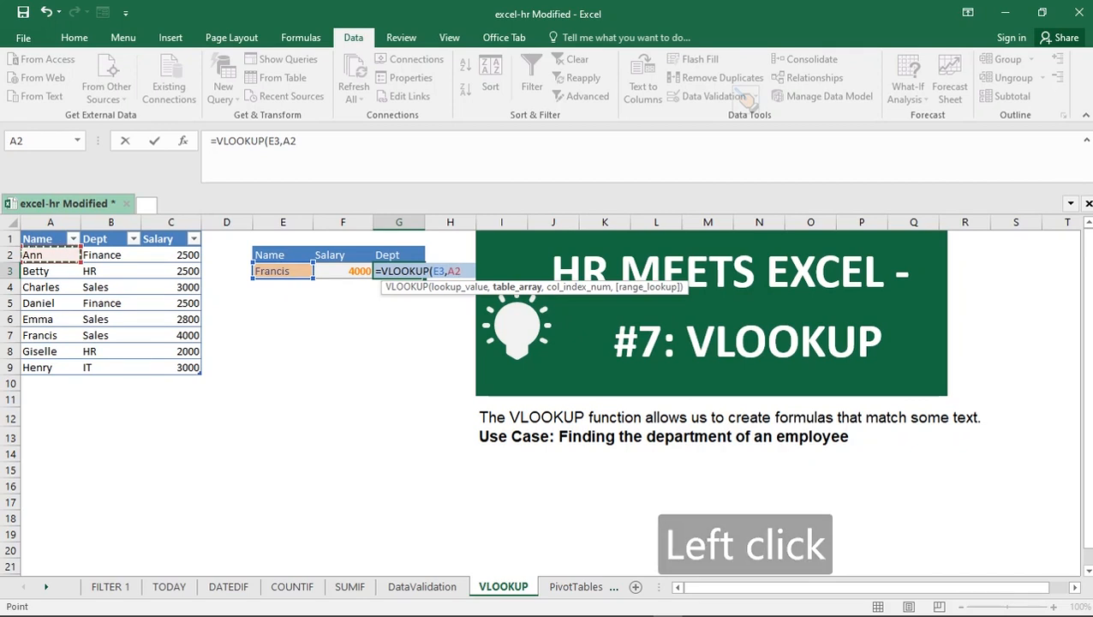
left_click_drag(47, 240, 180, 239)
left_click_drag(42, 239, 202, 375)
type(",")
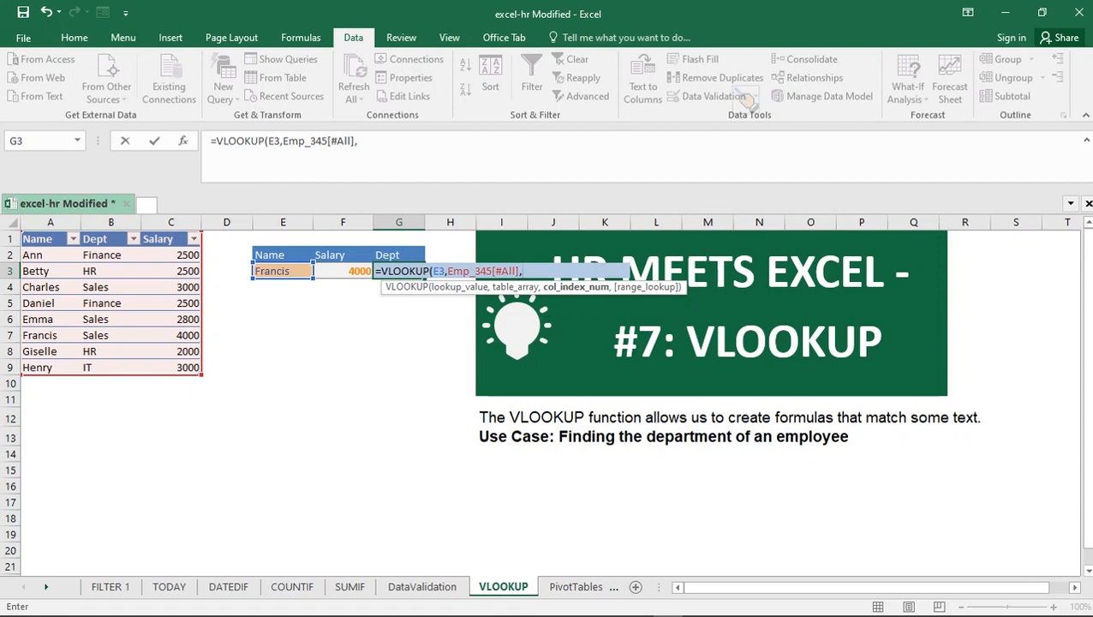
type("2,")
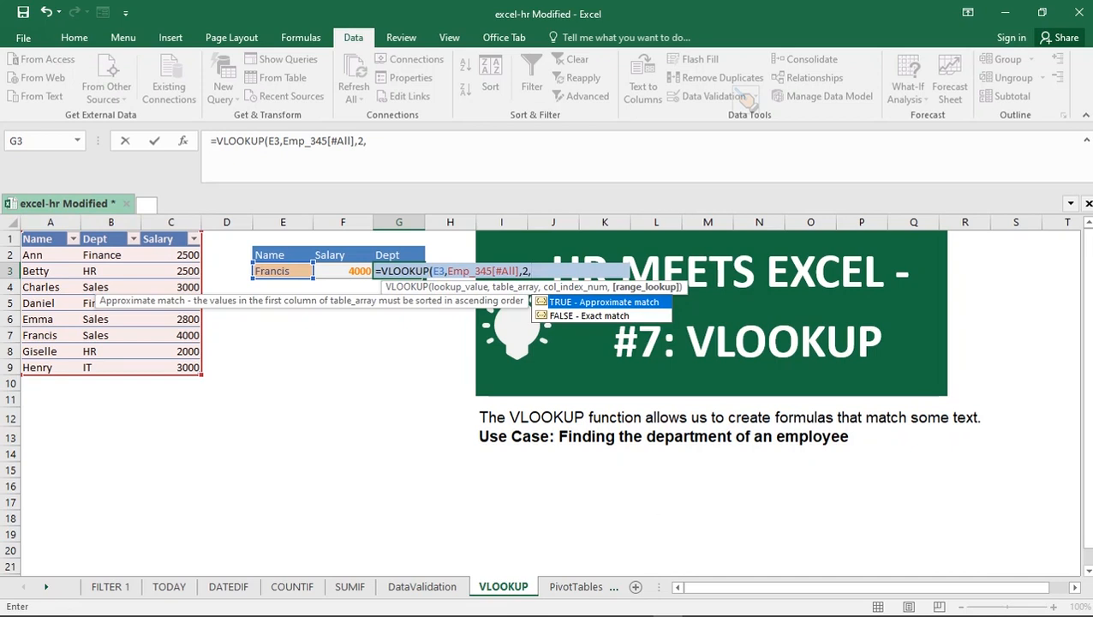
double_click(589, 315)
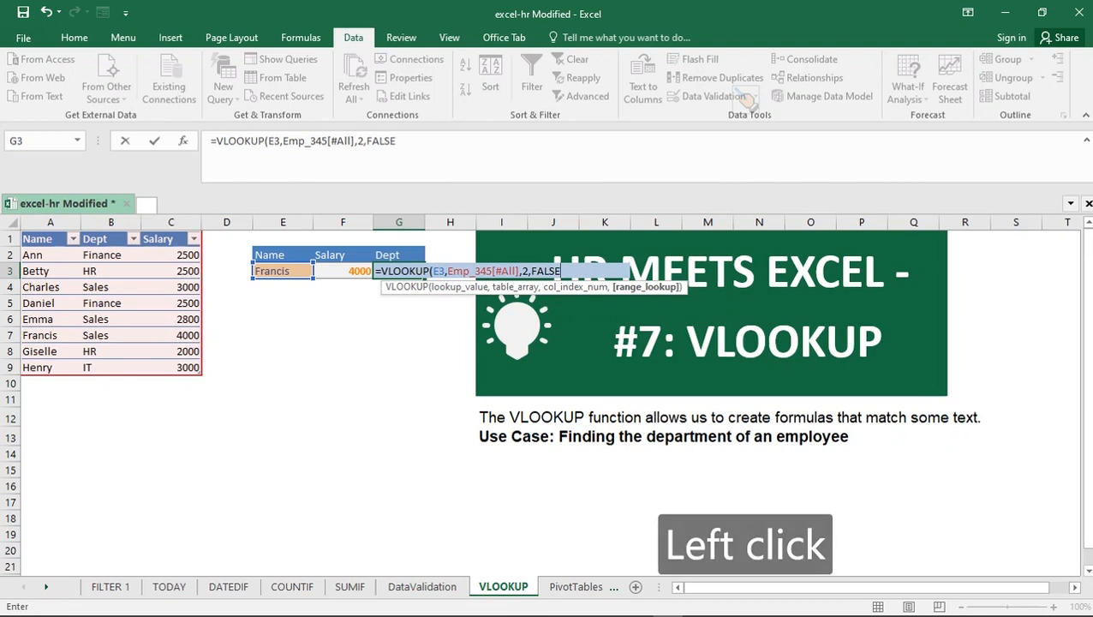
type(")")
key("Return")
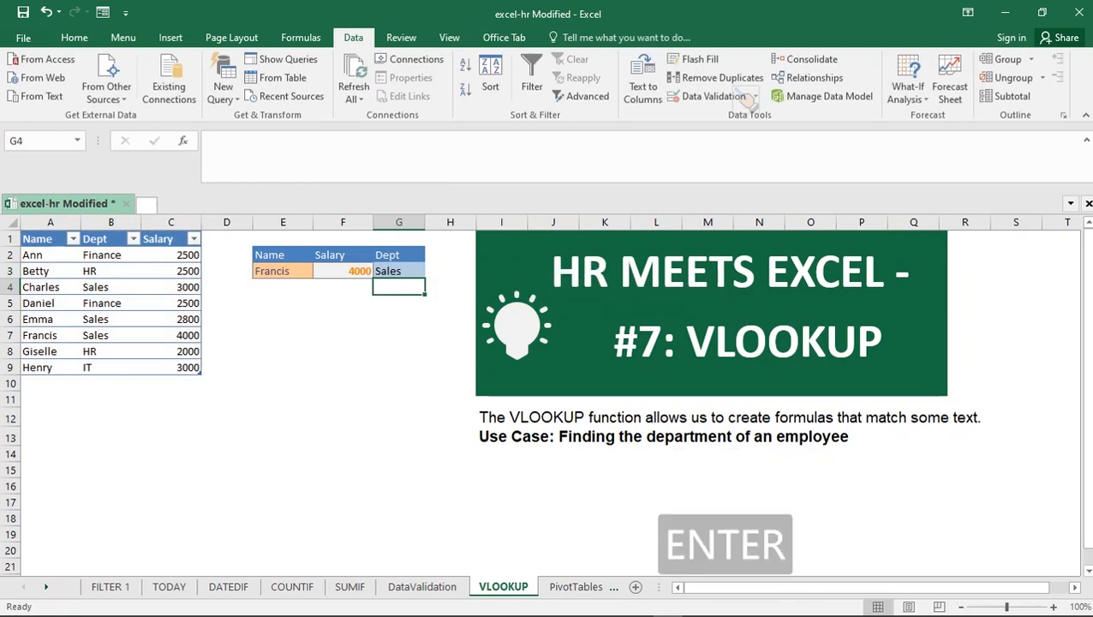
- Compare the department returned in G3 for the employee in E3 with the table entry in B7
left_click(283, 270)
left_click(399, 270)
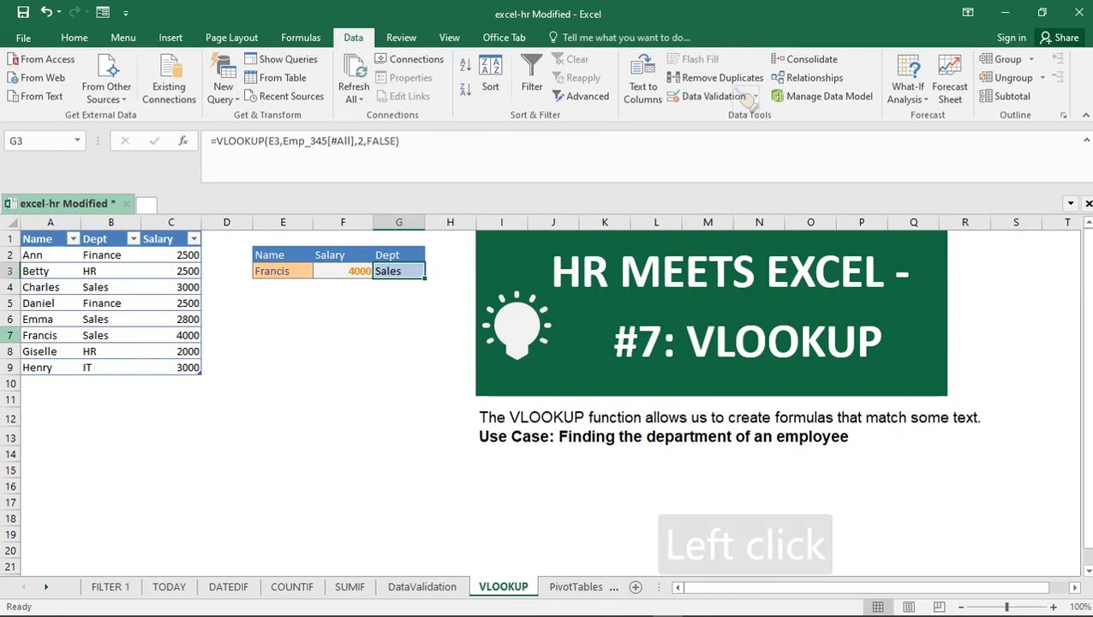
left_click(11, 335)
left_click(111, 335)
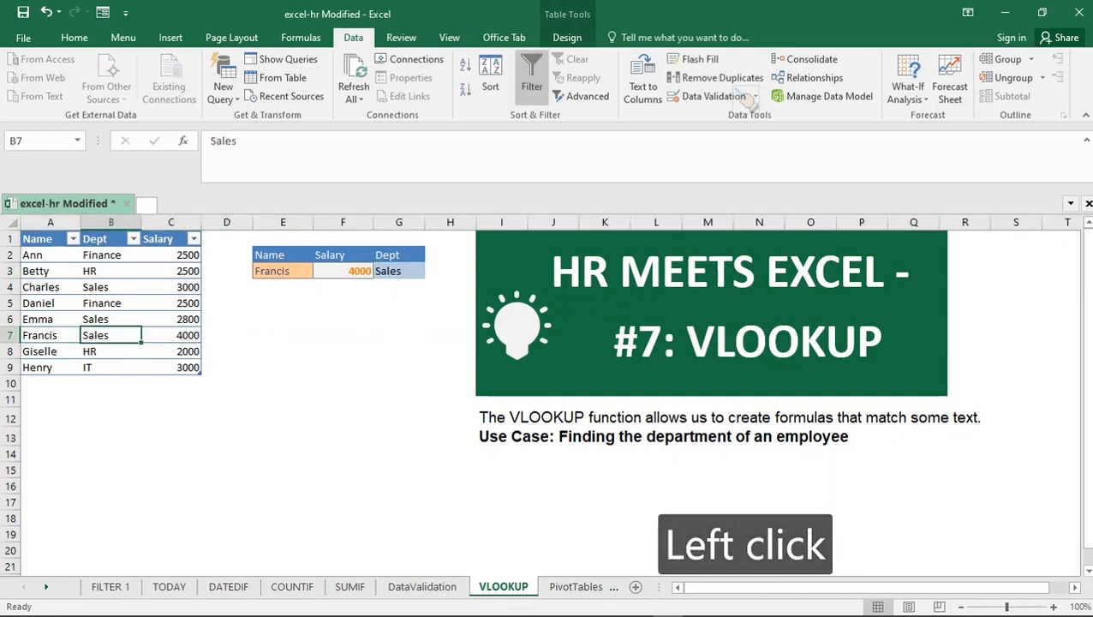
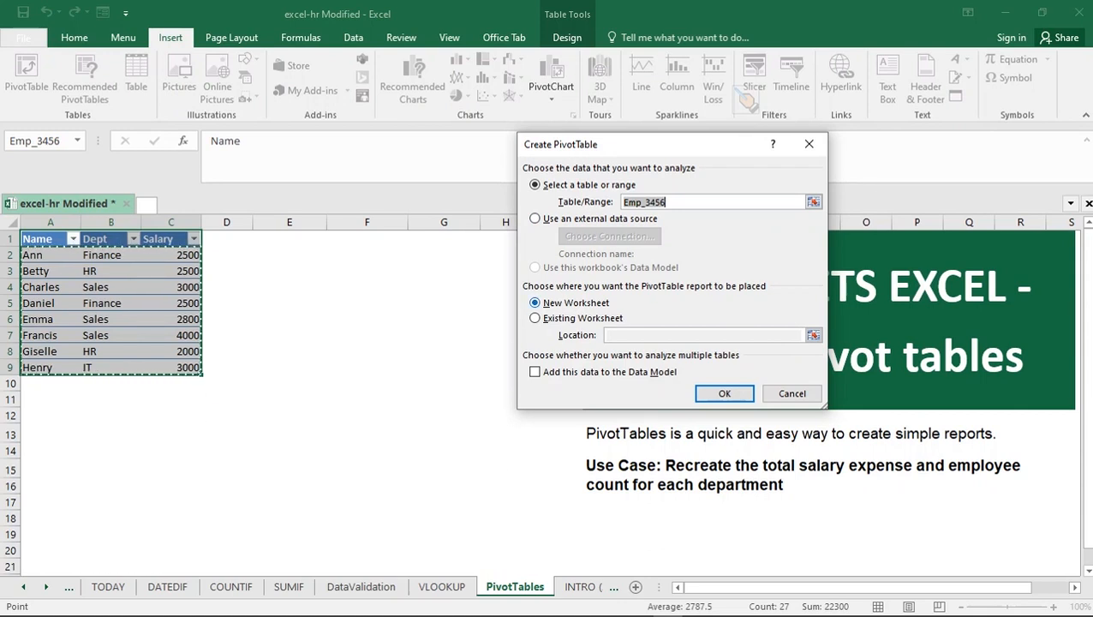
- Create a PivotTable from Emp_3456 on the existing worksheet at location PivotTables!$D$2:$I$21
left_click(535, 318)
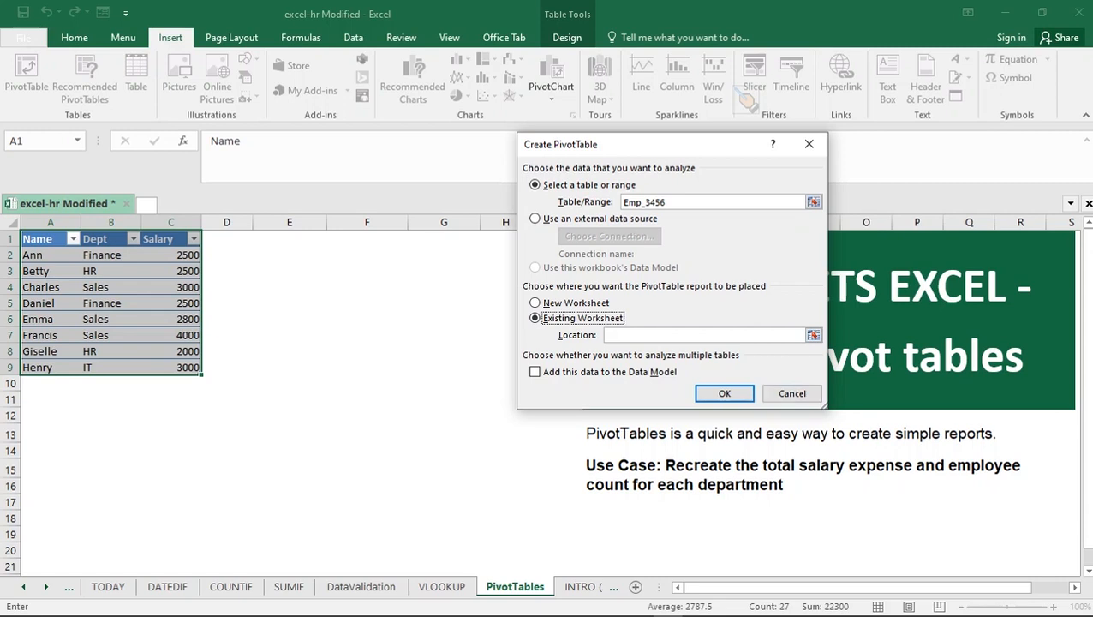
left_click(813, 335)
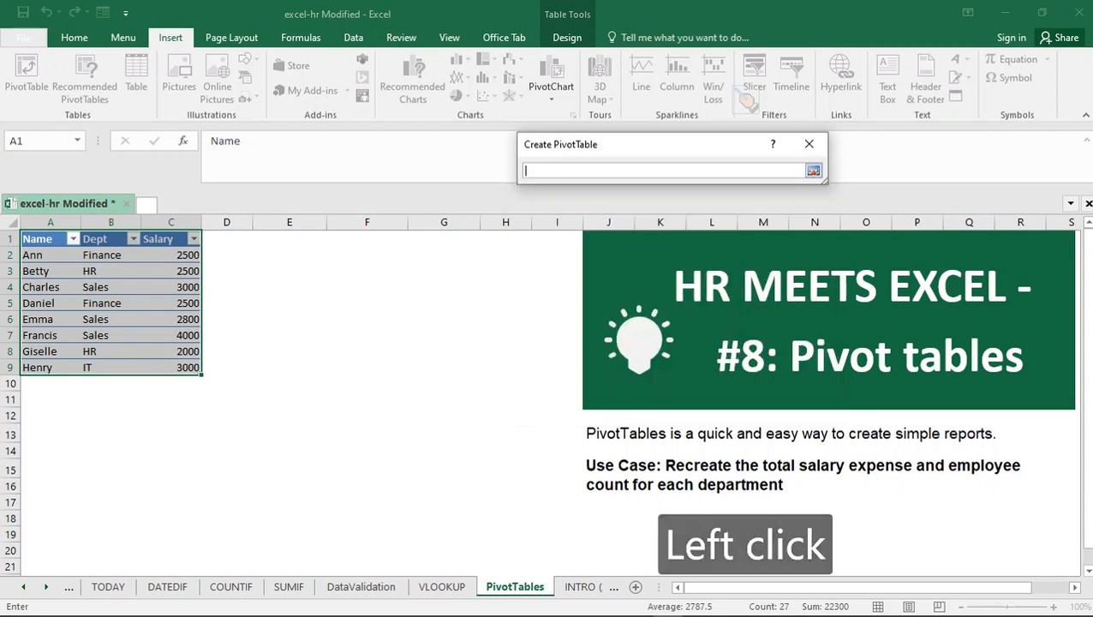
left_click_drag(226, 255, 572, 561)
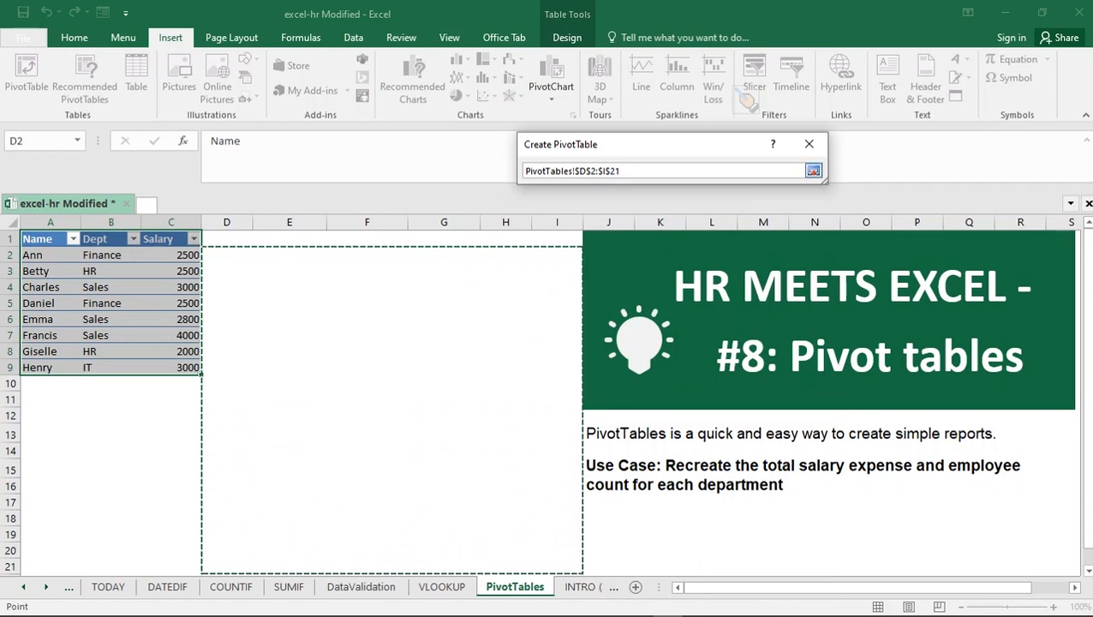
key("Return")
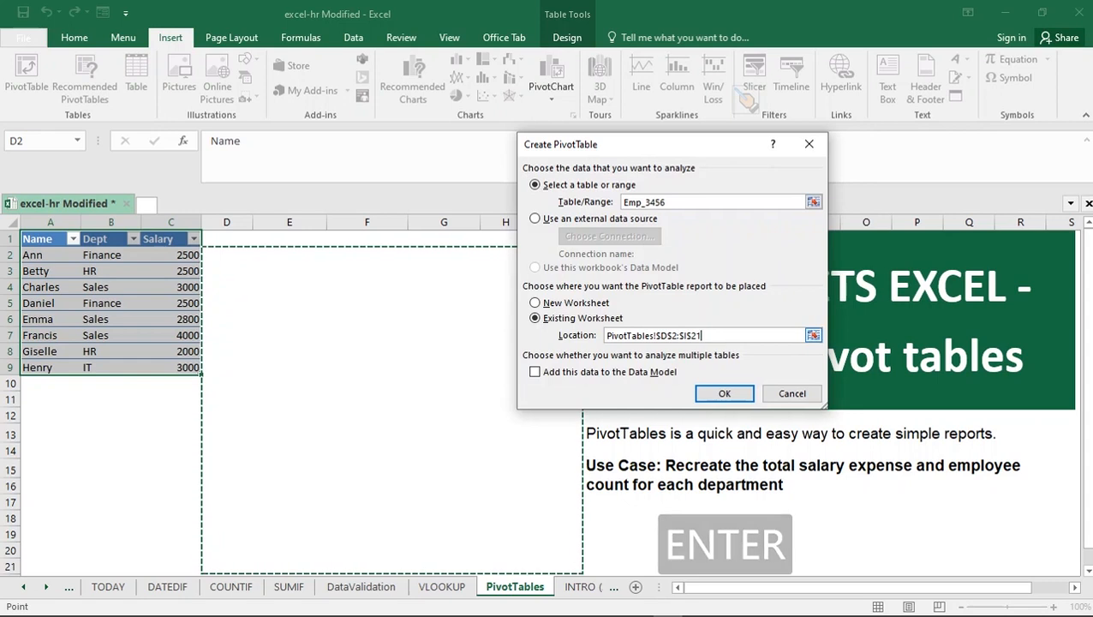
left_click_drag(704, 335, 605, 335)
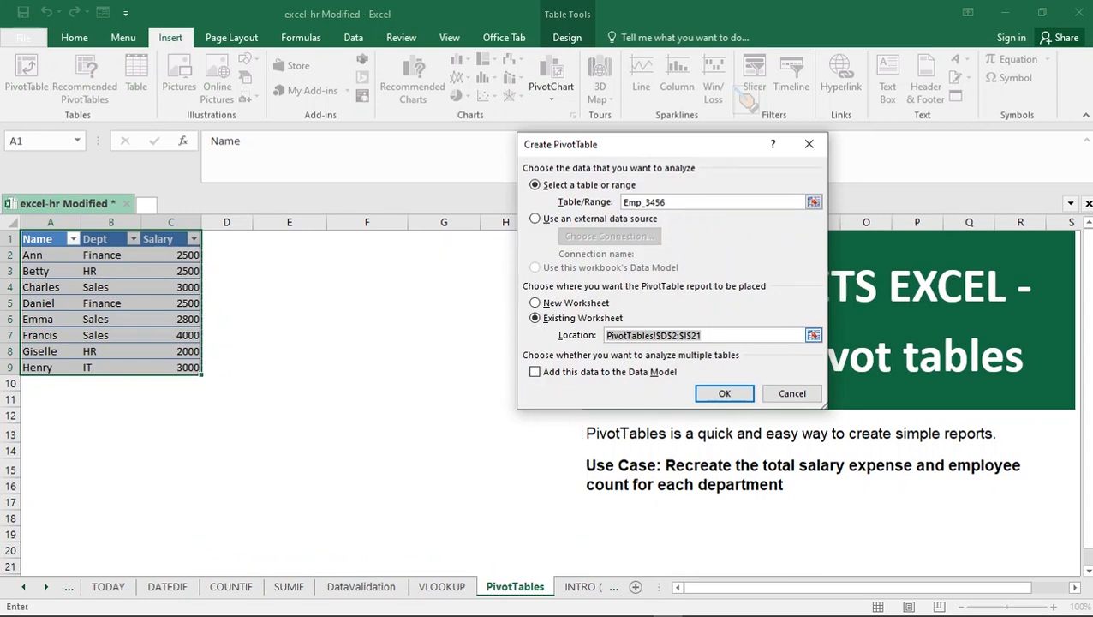
left_click(704, 335)
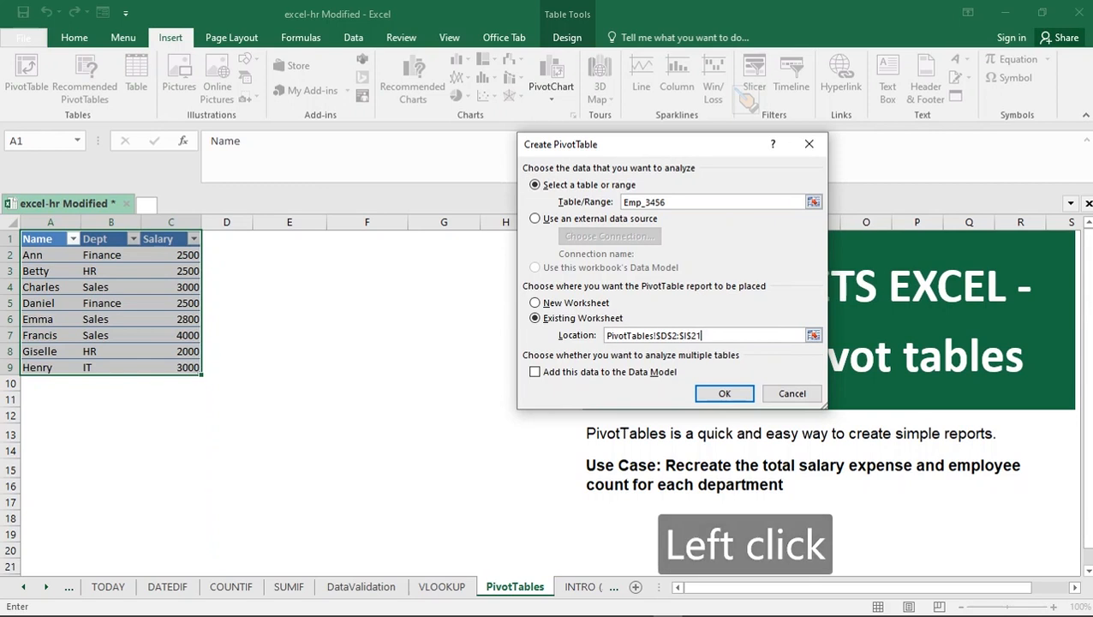
left_click(724, 393)
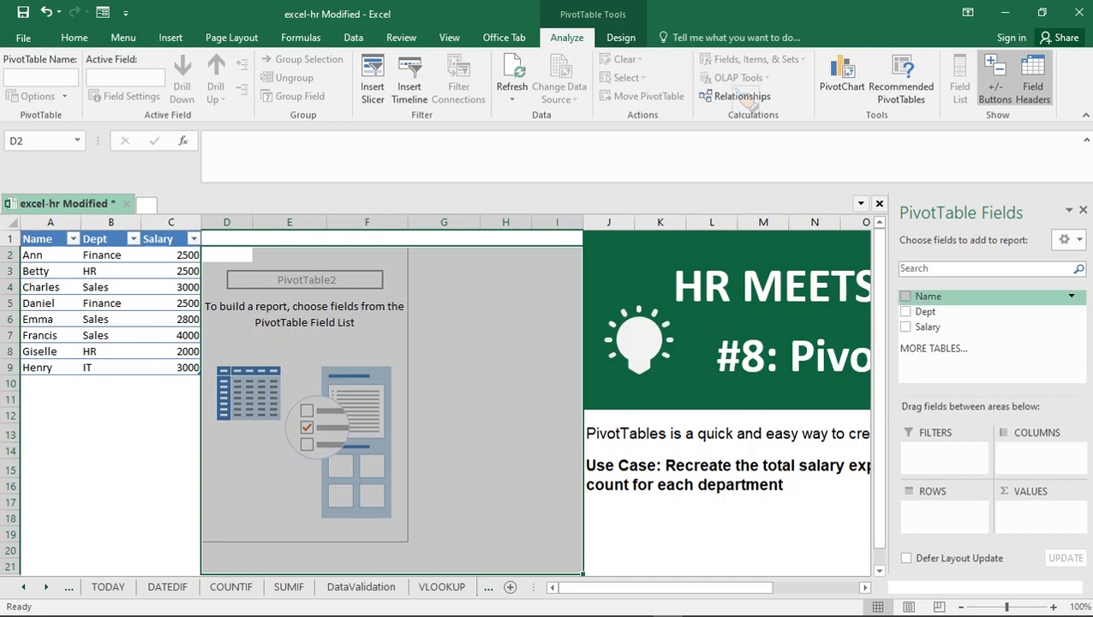
- Add the Name field to the PivotTable's Filters area and check its filter dropdown in E1
left_click(906, 297)
left_click_drag(928, 296, 944, 456)
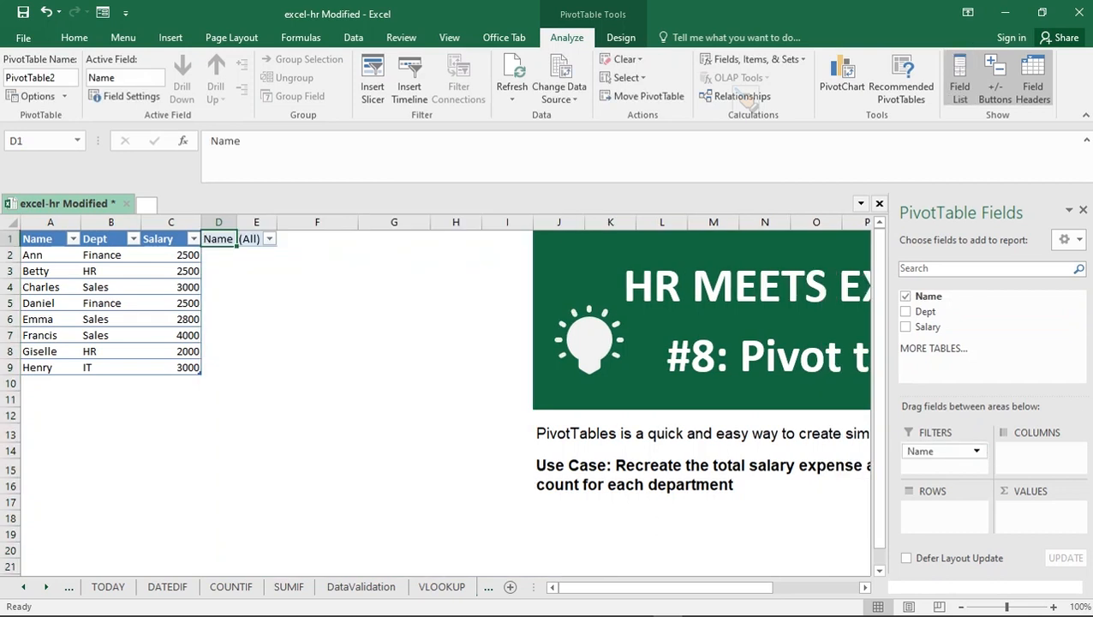
left_click(269, 239)
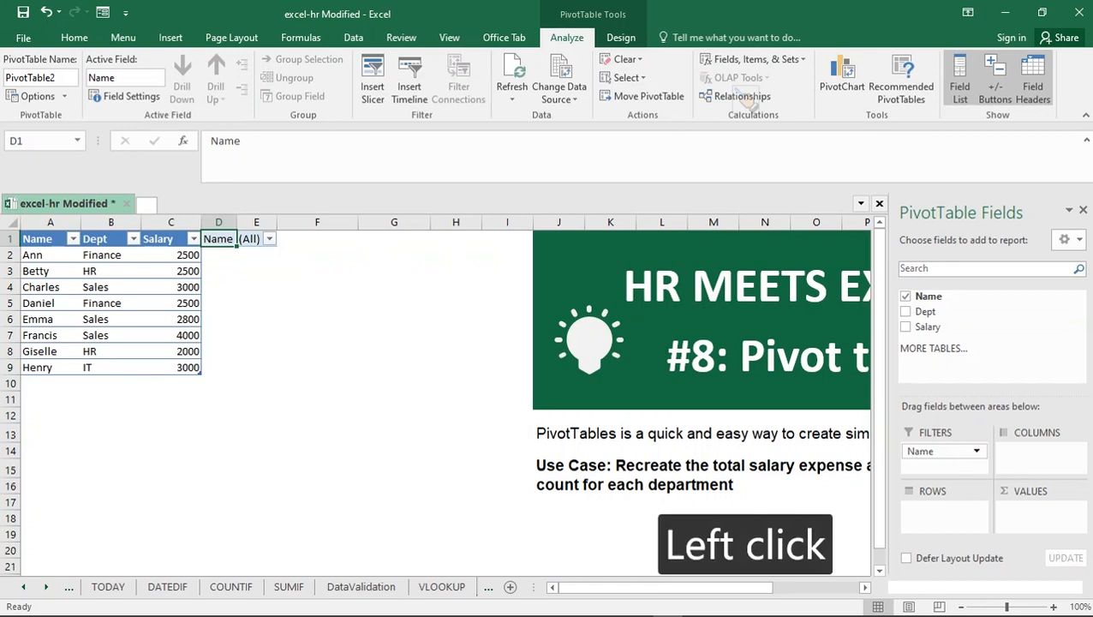
left_click(269, 239)
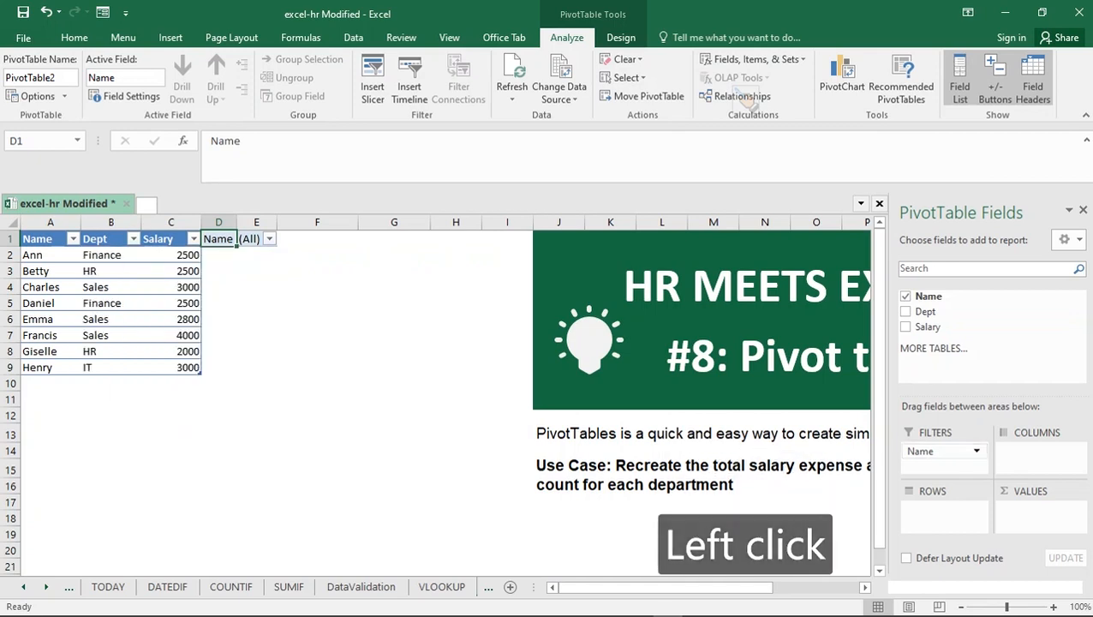
- Try the Name field in the PivotTable's Columns, Rows and Values areas, finally placing it back in Columns
left_click(944, 452)
left_click_drag(944, 451, 1040, 452)
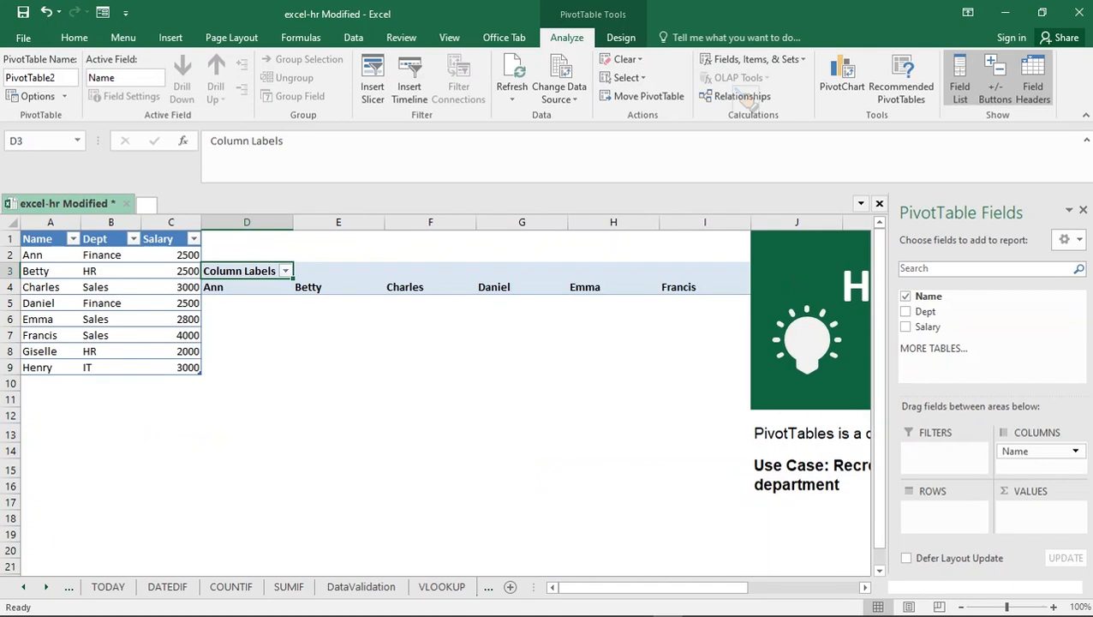
left_click_drag(1039, 452, 944, 511)
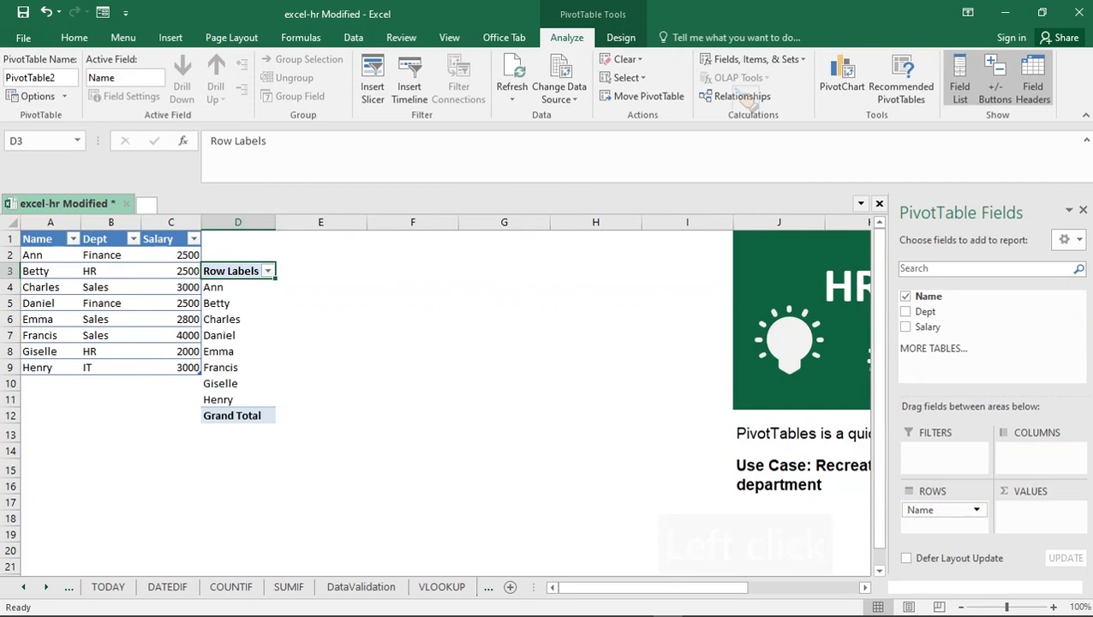
left_click_drag(943, 510, 1036, 510)
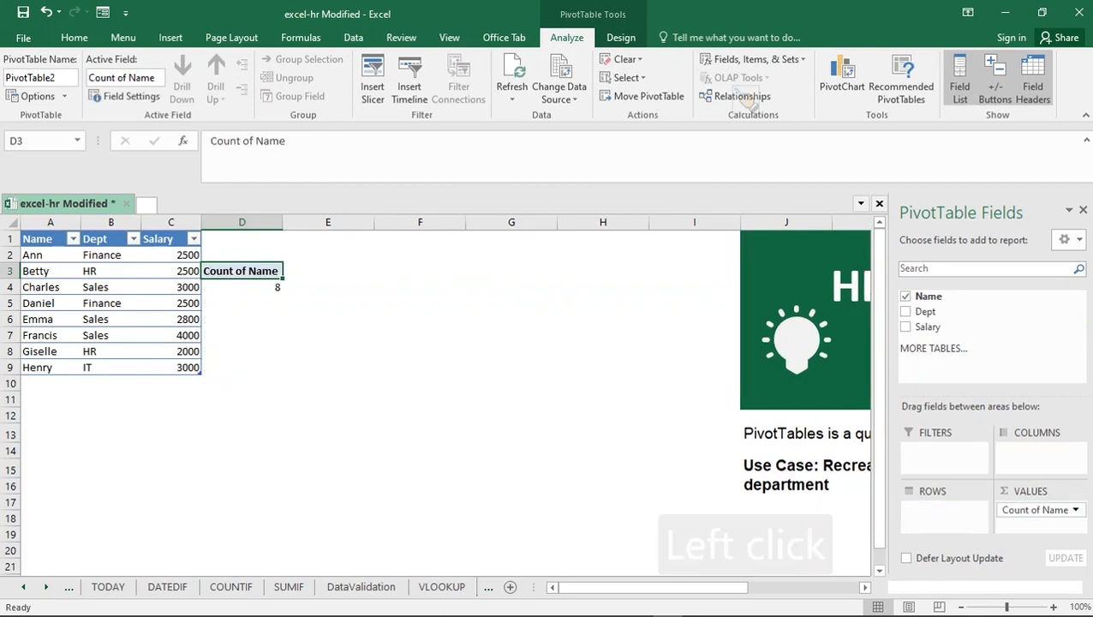
left_click_drag(1035, 510, 1034, 452)
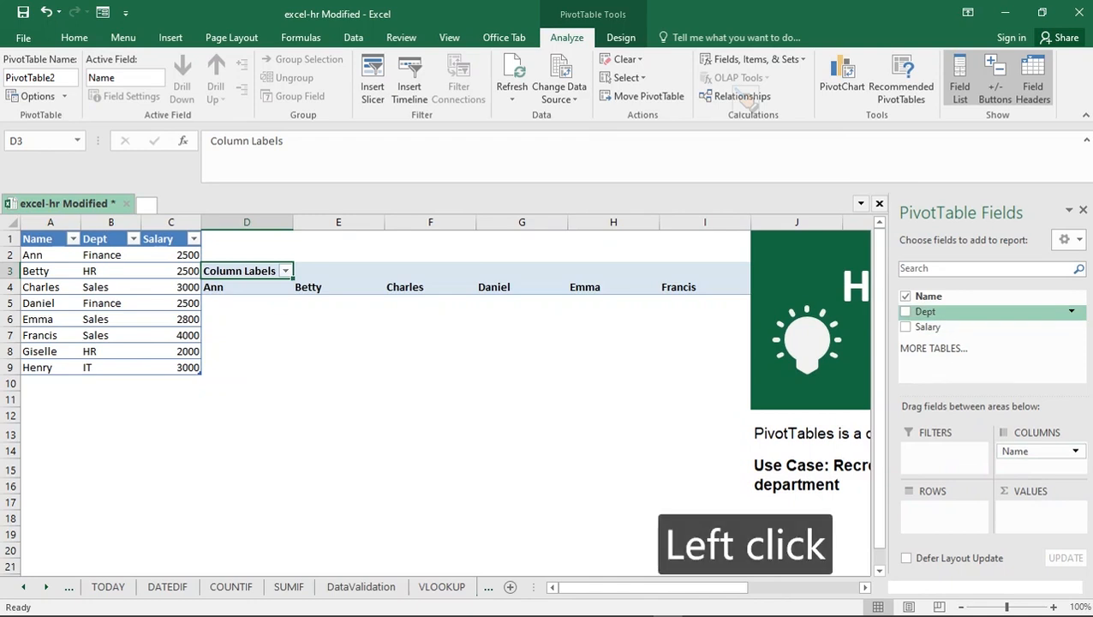
- Add the Dept field to the PivotTable's Filters area and filter the report to HR
left_click_drag(927, 312, 942, 452)
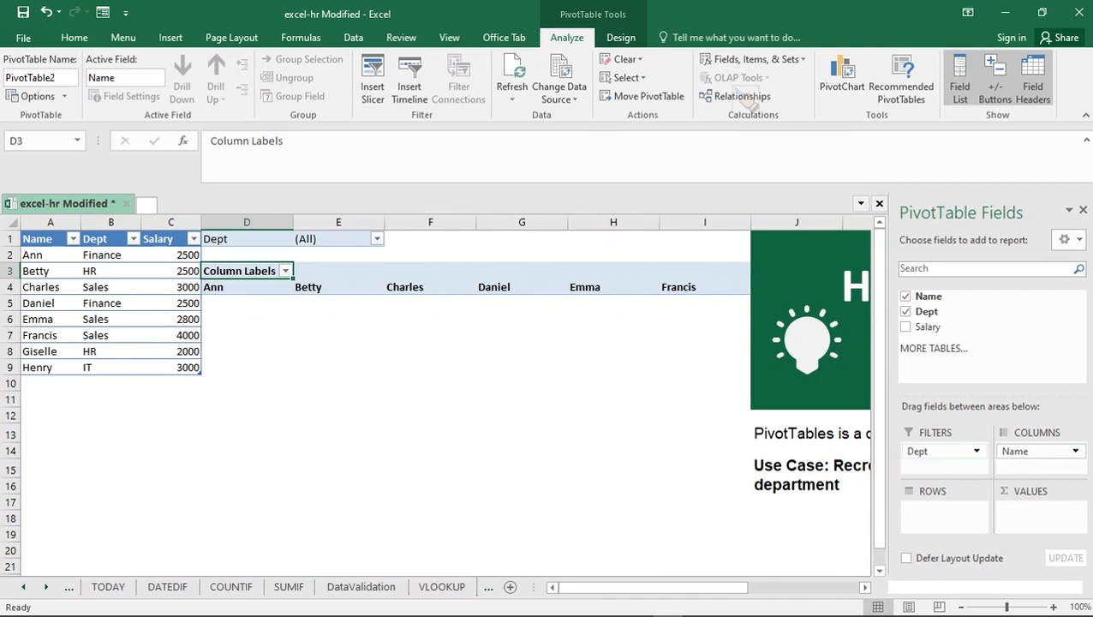
left_click(377, 239)
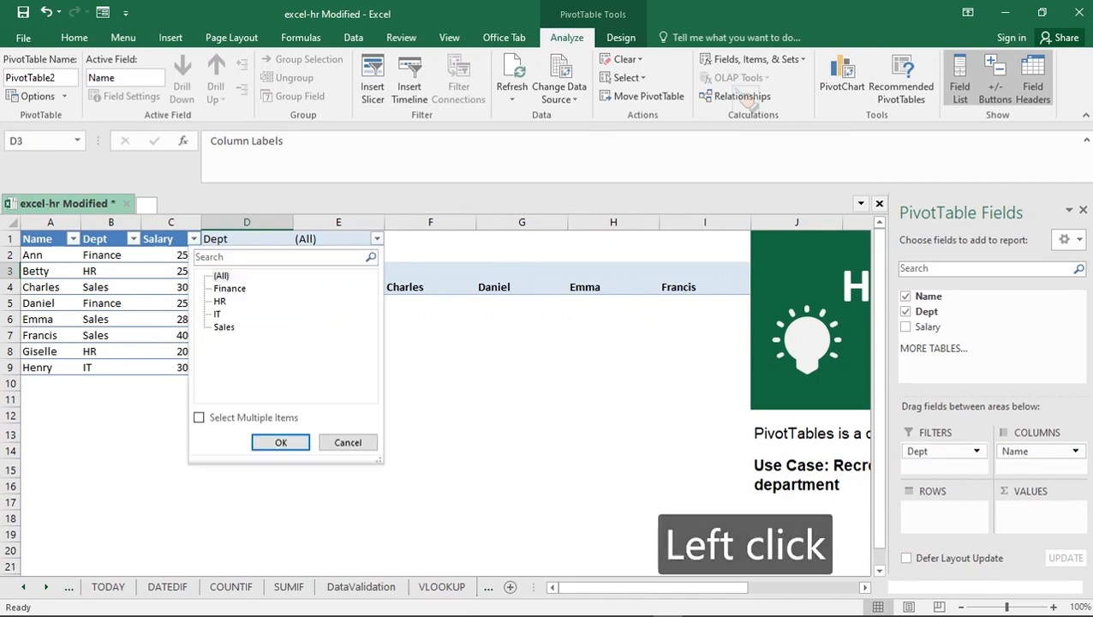
left_click(220, 302)
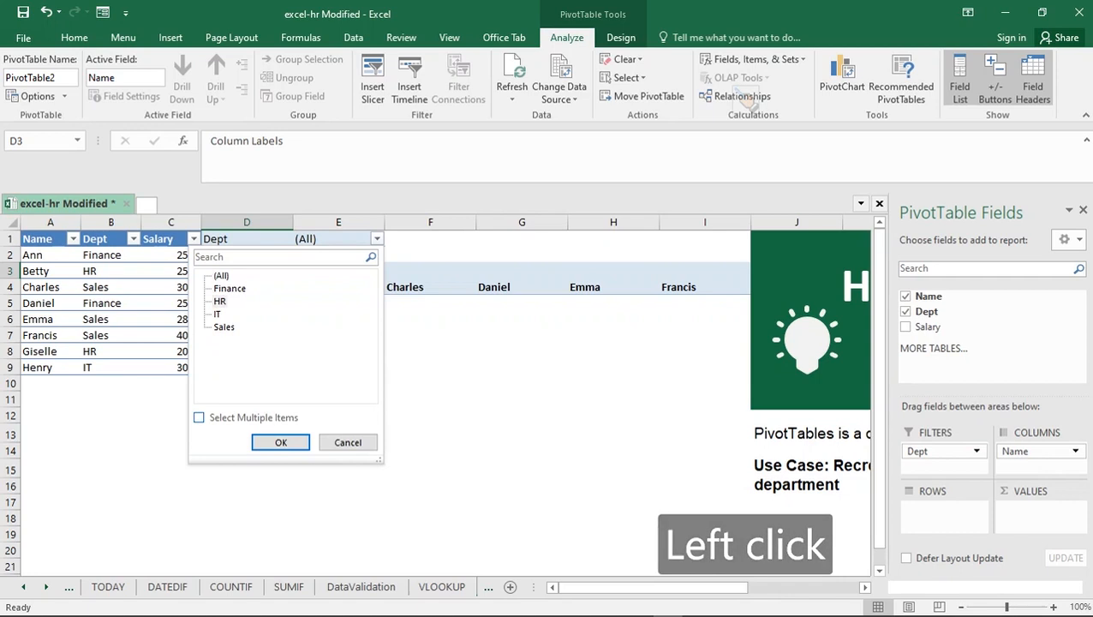
left_click(280, 442)
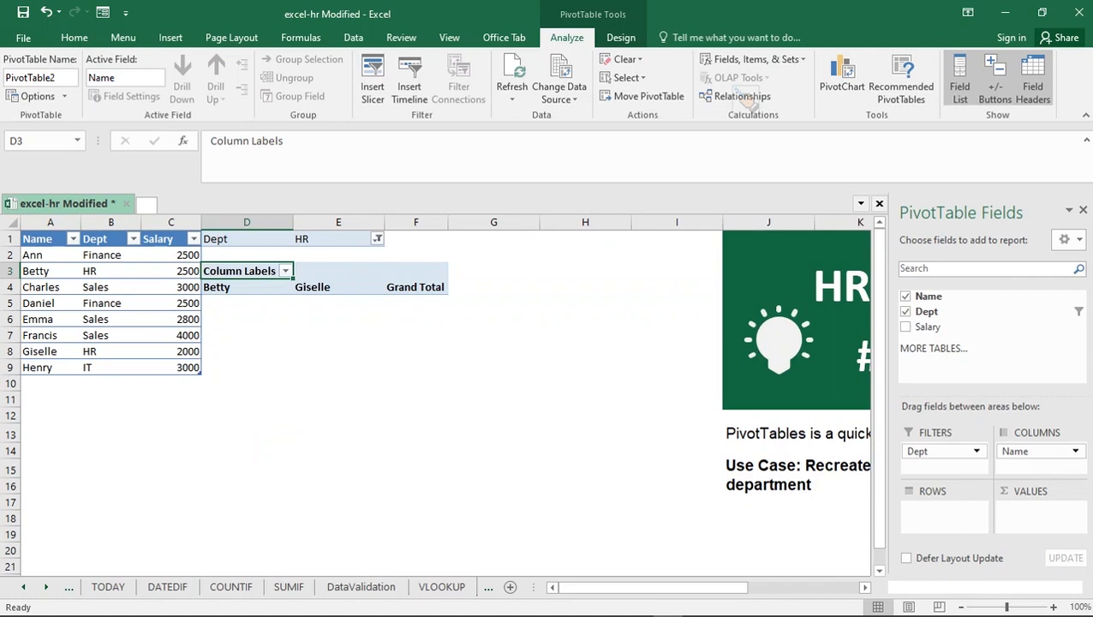
- Move the Dept field from Filters to Columns and shift the HR MEETS EXCEL picture to the right, clear of the PivotTable
left_click_drag(935, 452, 1032, 464)
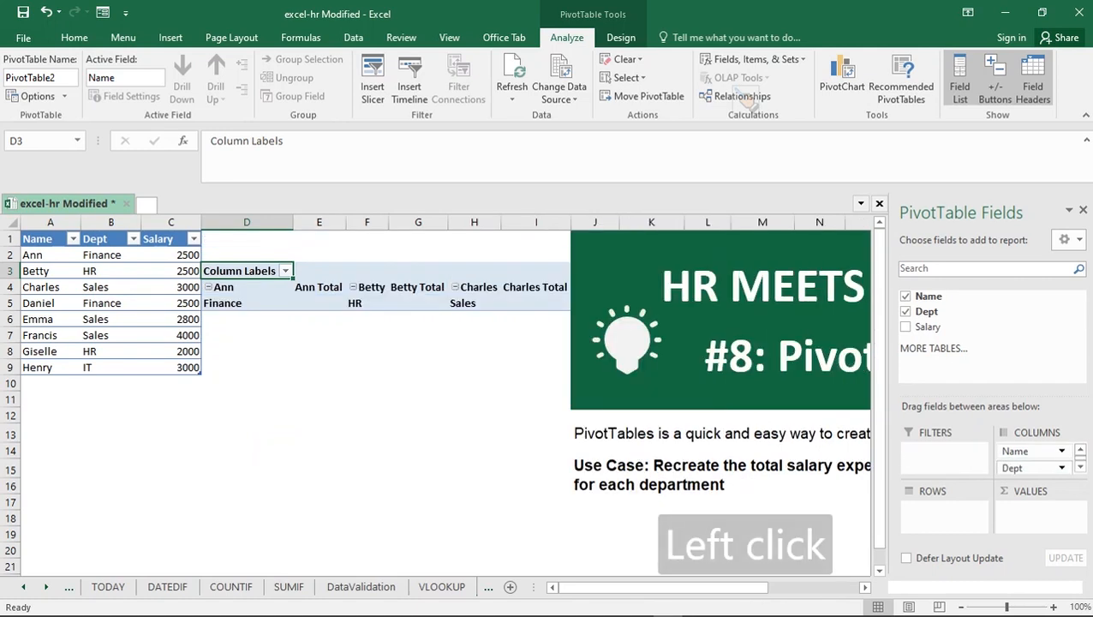
left_click(754, 321)
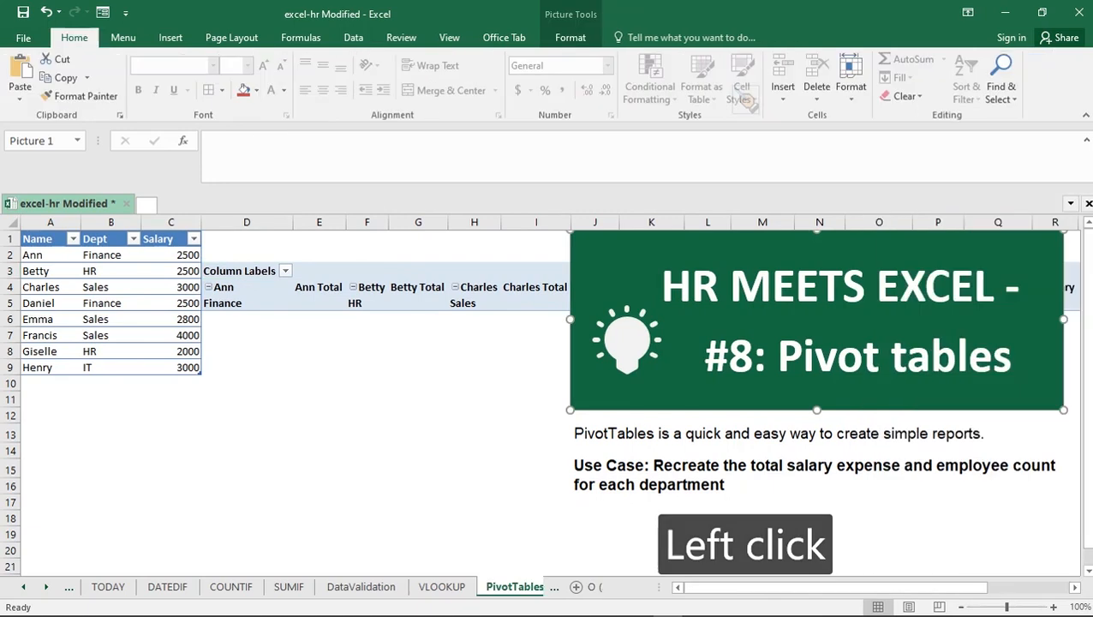
left_click_drag(753, 321, 784, 321)
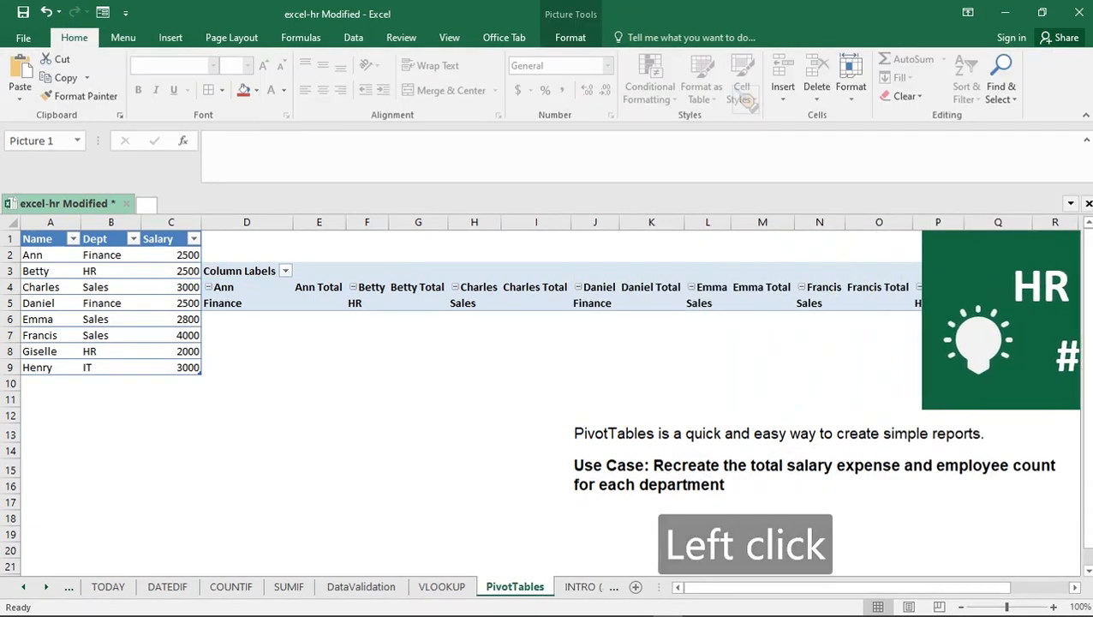
scroll(550, 402, "right", 4)
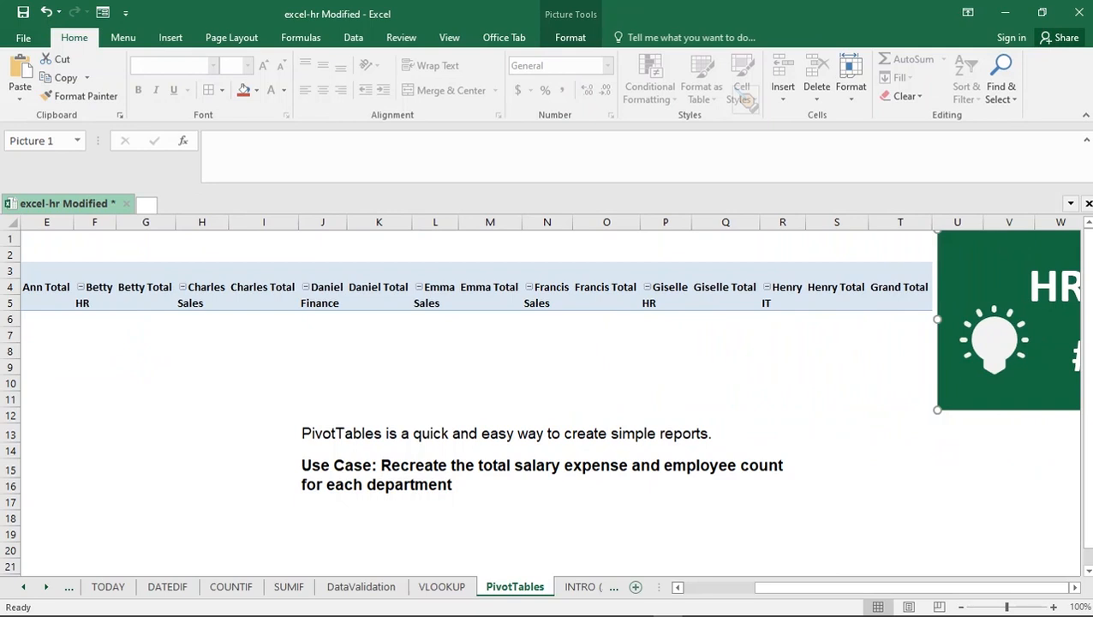
left_click(738, 588)
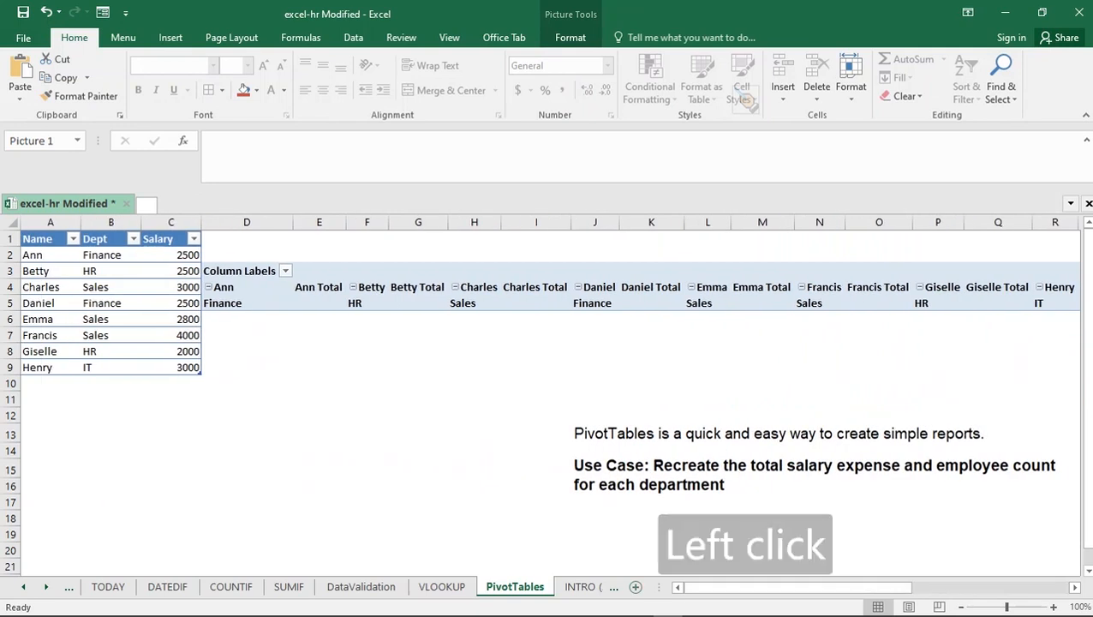
- Move the Dept field from the PivotTable's Columns area to its Values area
left_click(248, 302)
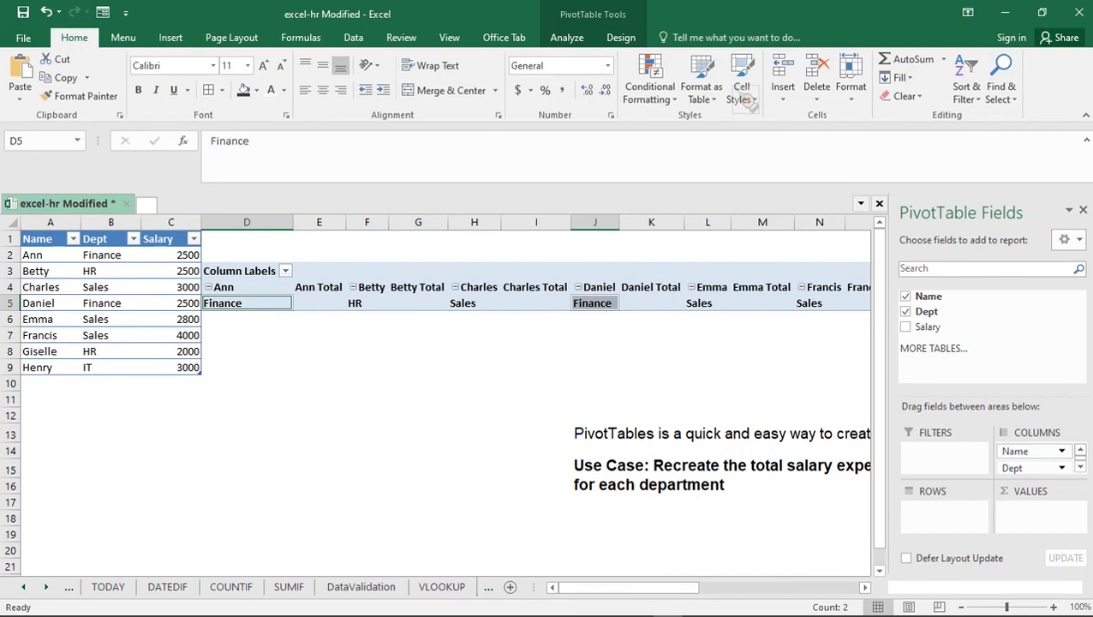
left_click(1025, 468)
left_click(1025, 467)
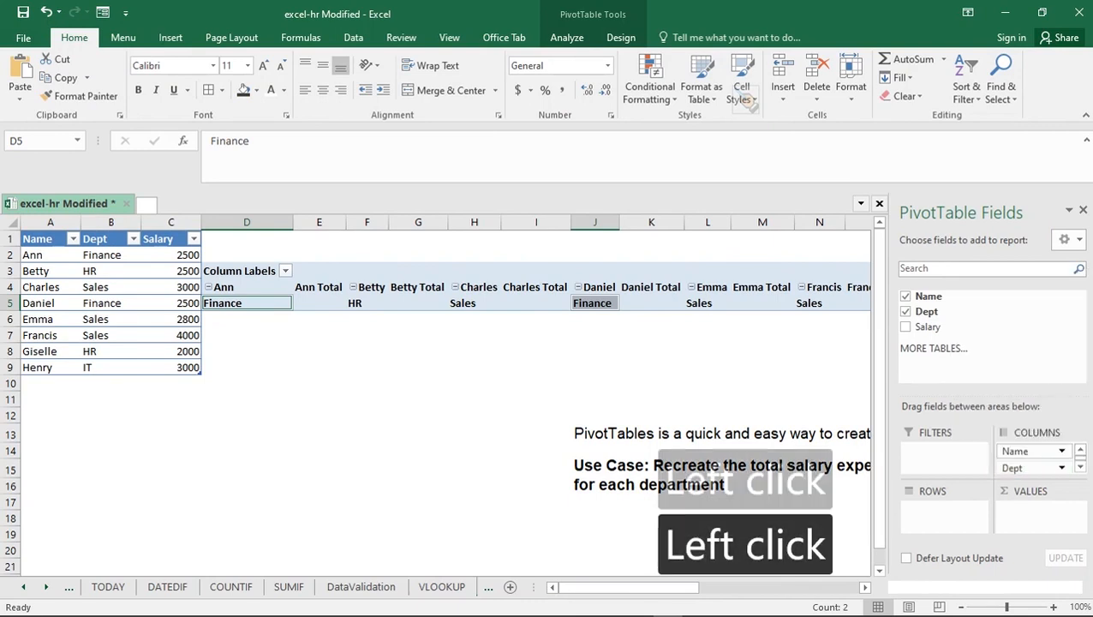
left_click(1024, 468)
left_click_drag(1028, 468, 1037, 510)
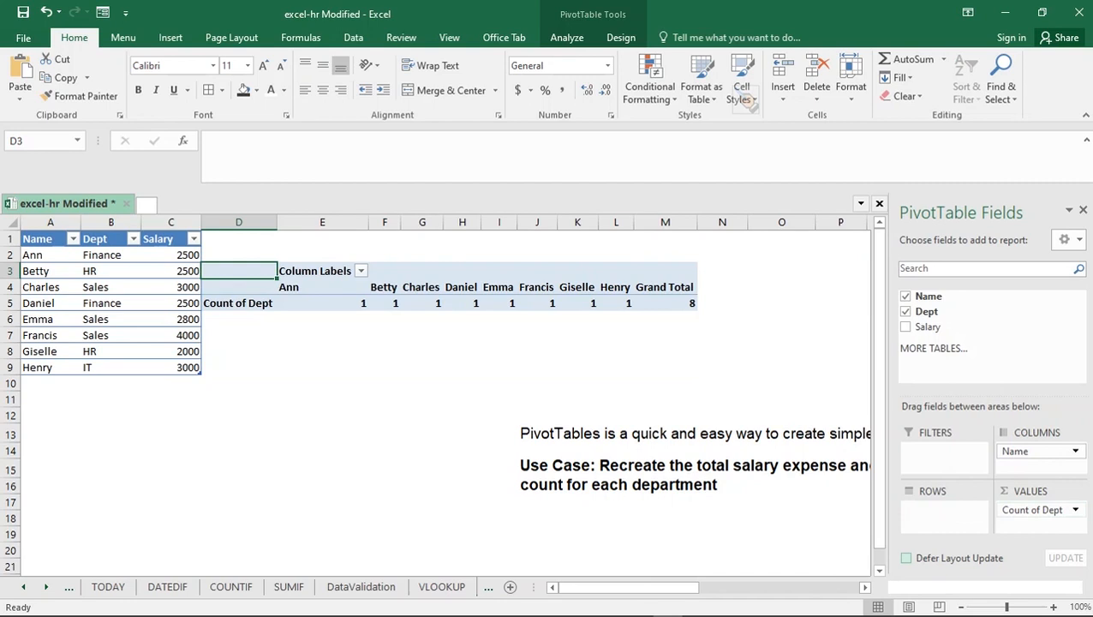
- Add the Salary field to the PivotTable's Rows area and move the Name field from Columns to Values
left_click_drag(928, 327, 944, 511)
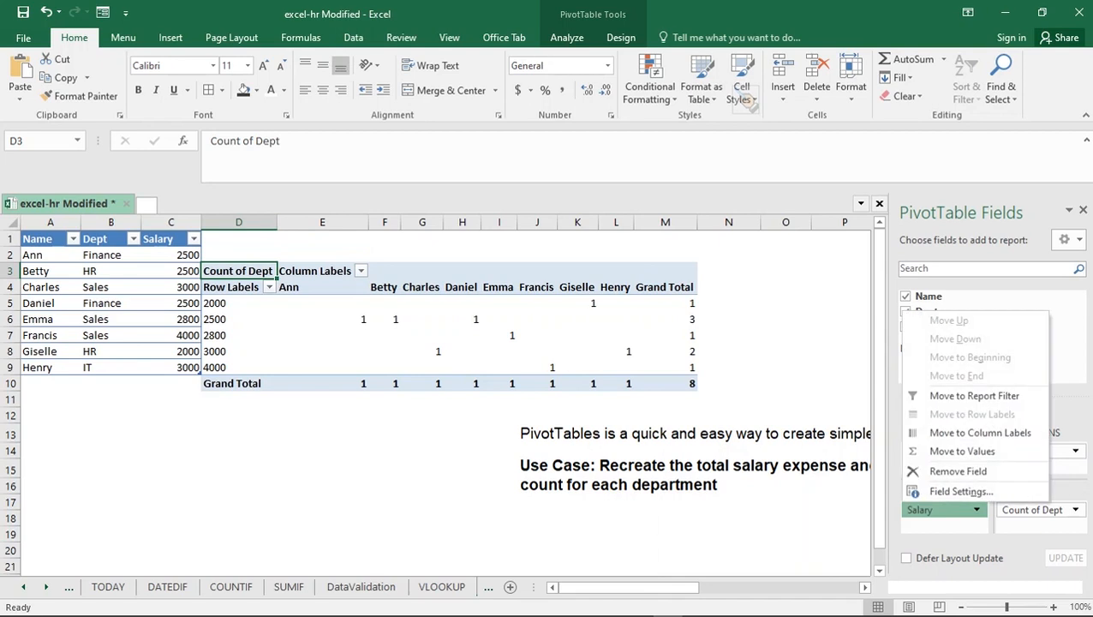
left_click(962, 450)
left_click(1034, 509)
left_click_drag(1033, 510, 942, 512)
left_click(1032, 450)
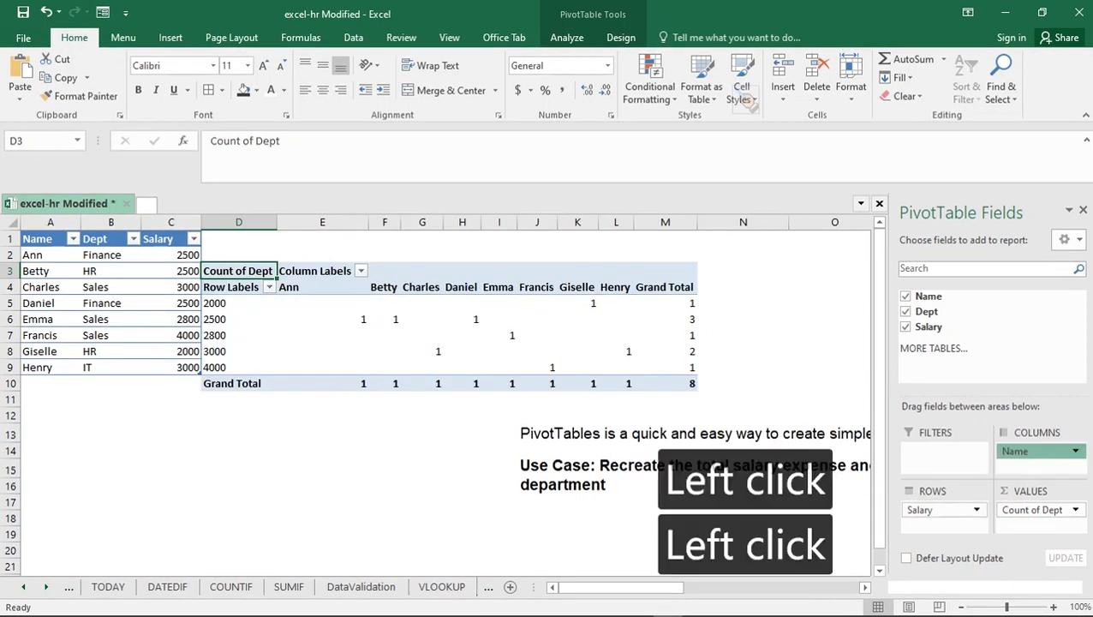
left_click_drag(1032, 451, 1034, 508)
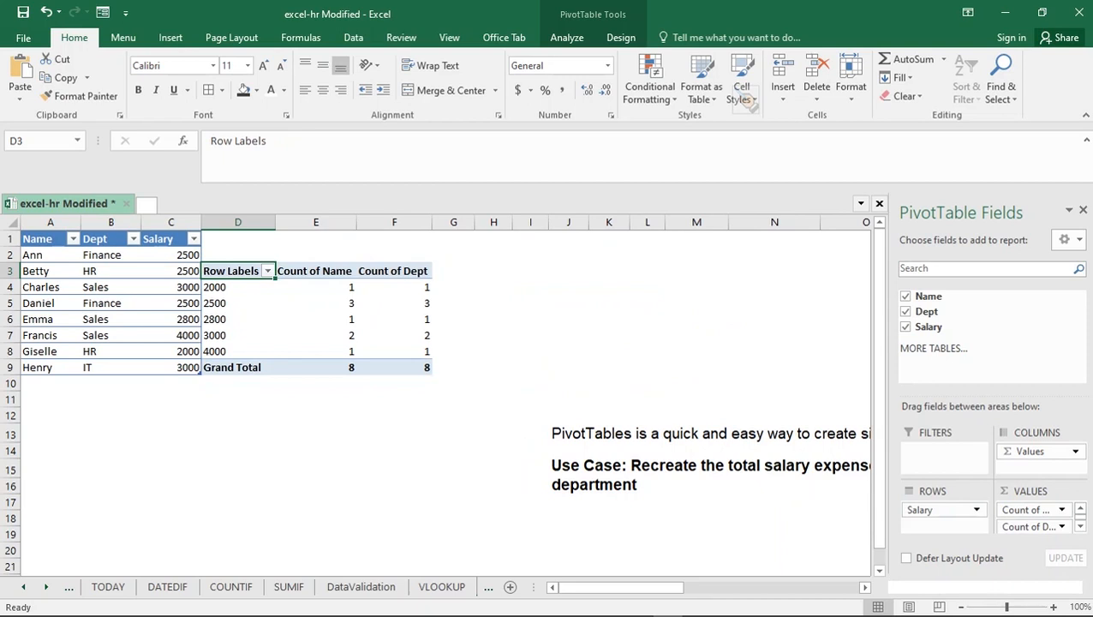
- Rearrange the PivotTable to have Dept in Rows, with Count of Name and Sum of Salary in Values
mouse_move(1026, 510)
left_mouse_down()
mouse_move(943, 524)
mouse_move(1032, 519)
left_mouse_up()
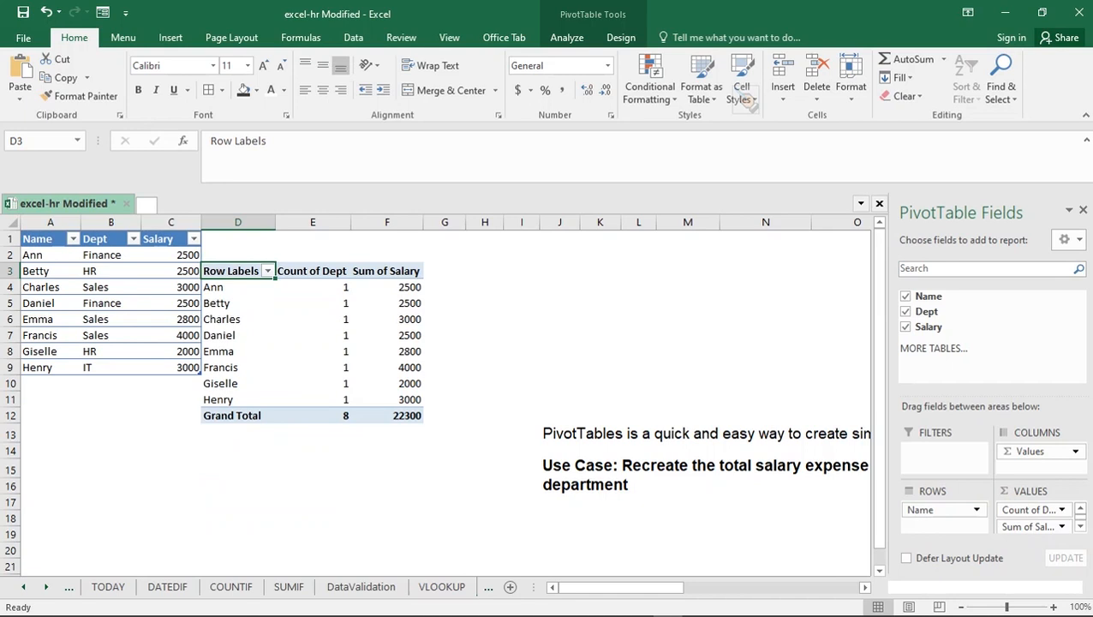
mouse_move(1031, 510)
left_mouse_down()
mouse_move(930, 511)
mouse_move(941, 515)
left_mouse_up()
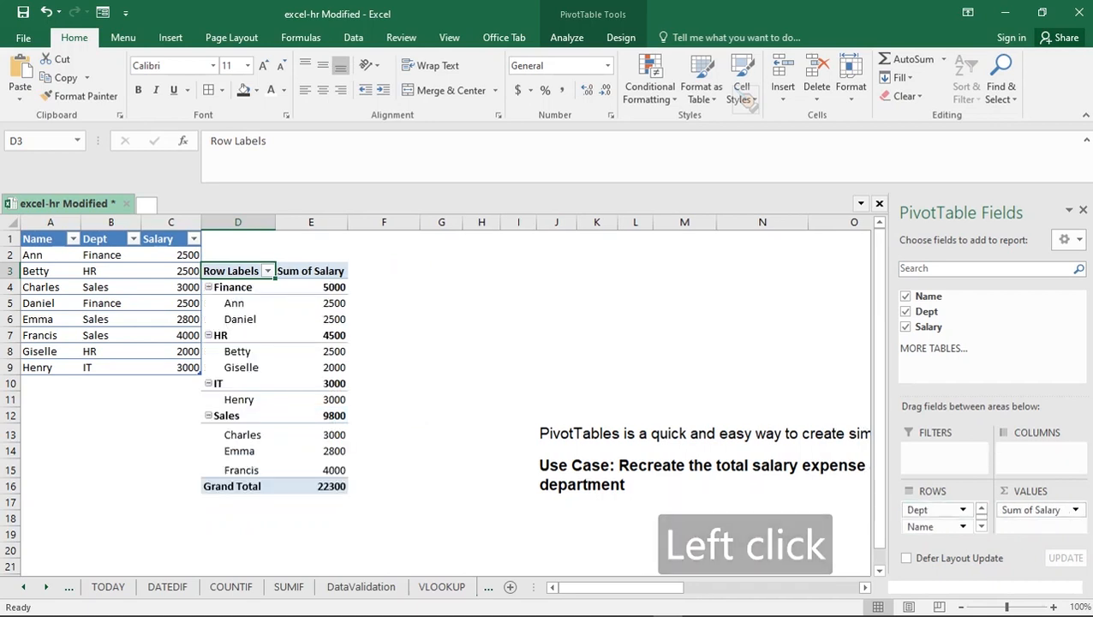
left_click_drag(932, 526, 1037, 507)
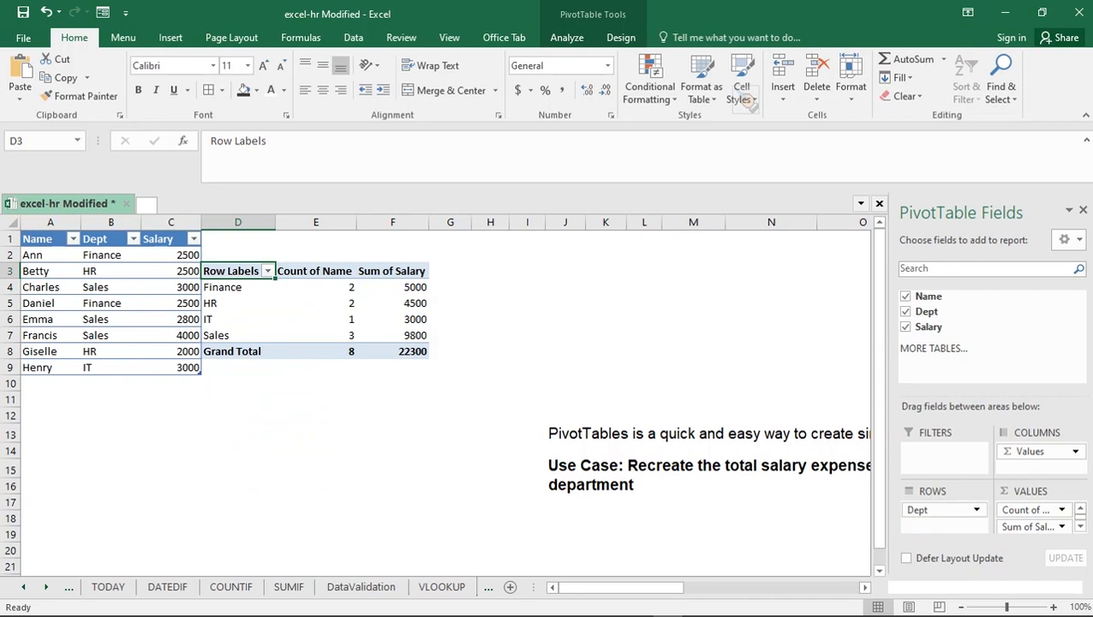
left_click_drag(238, 256, 392, 367)
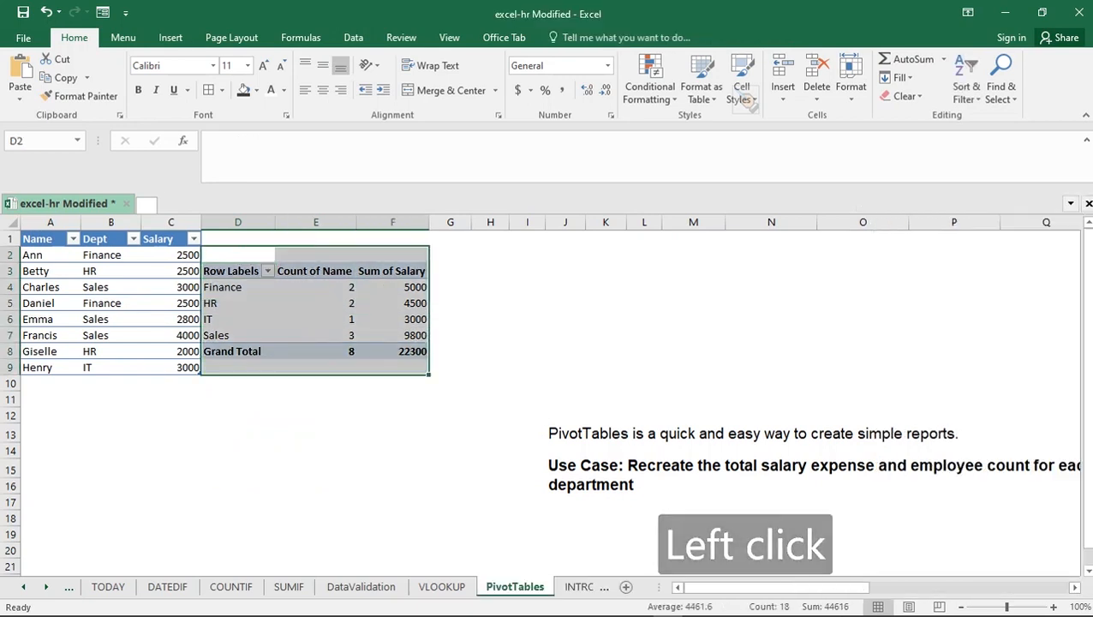
left_click(393, 470)
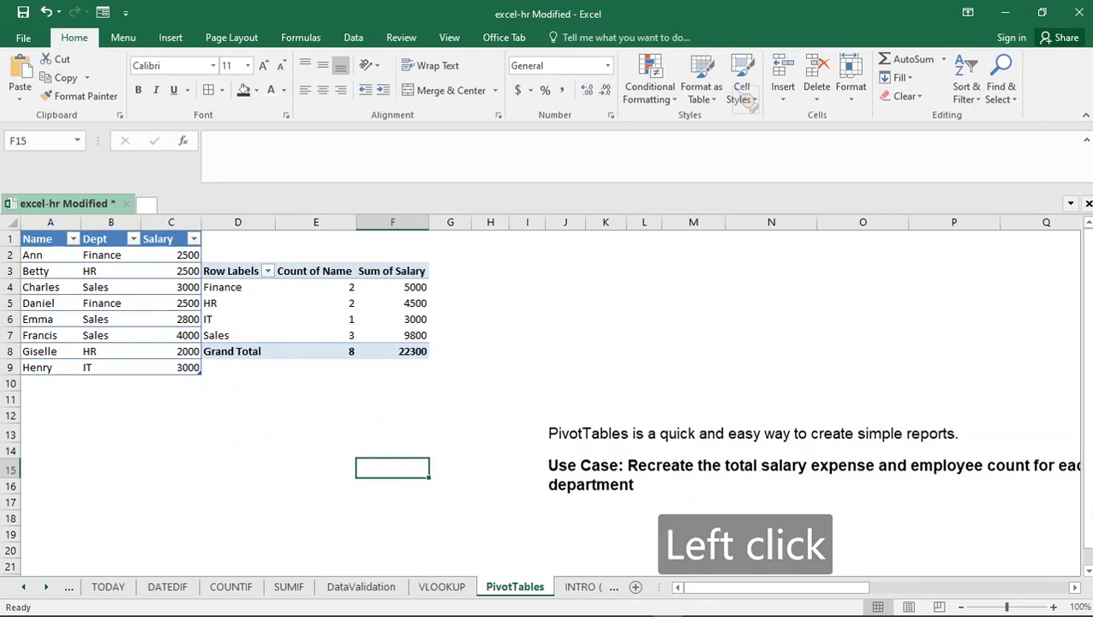
left_click(565, 400)
left_click(606, 319)
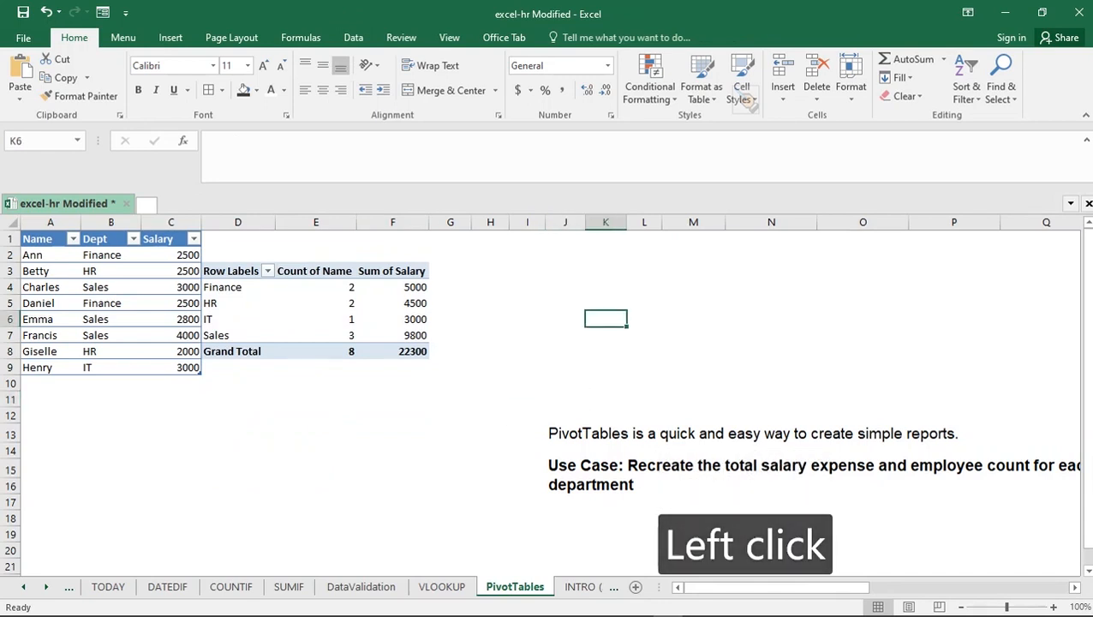
left_click(527, 287)
left_click(490, 255)
left_click(490, 368)
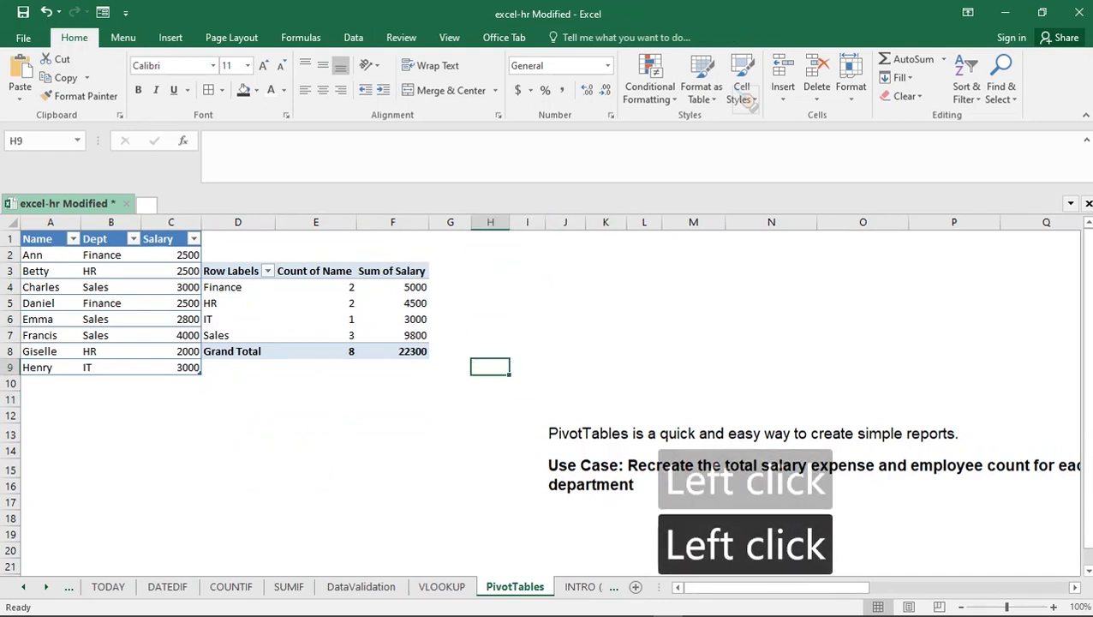
left_click(393, 433)
left_click(315, 432)
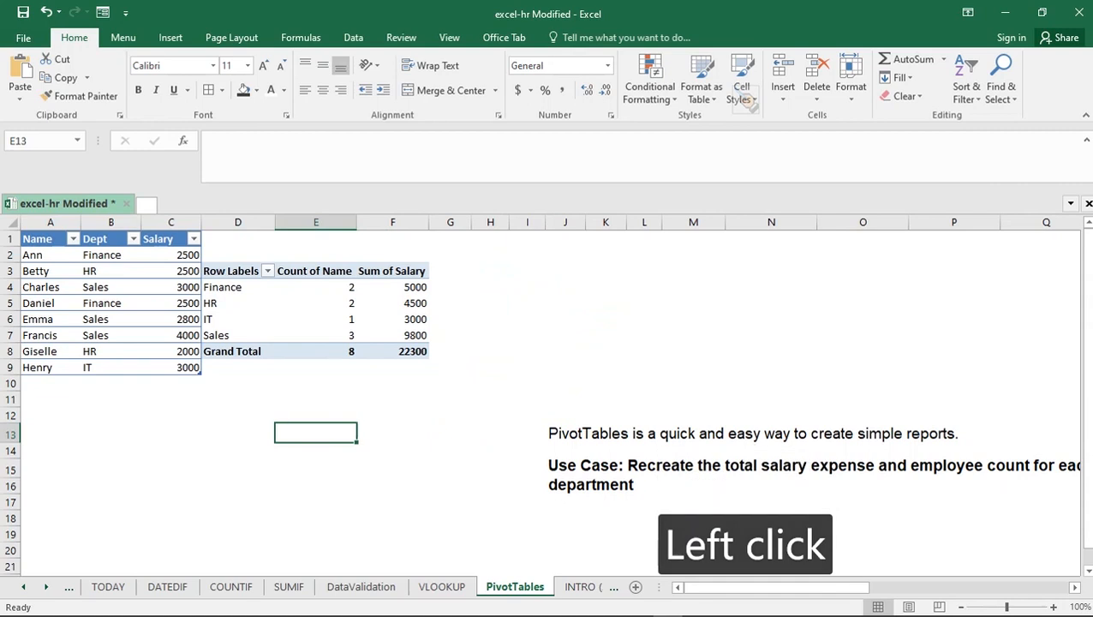
- Try Name in Rows with Dept in Values, then return Dept to Rows with Sum of Salary ahead of Count of Name
left_click(248, 351)
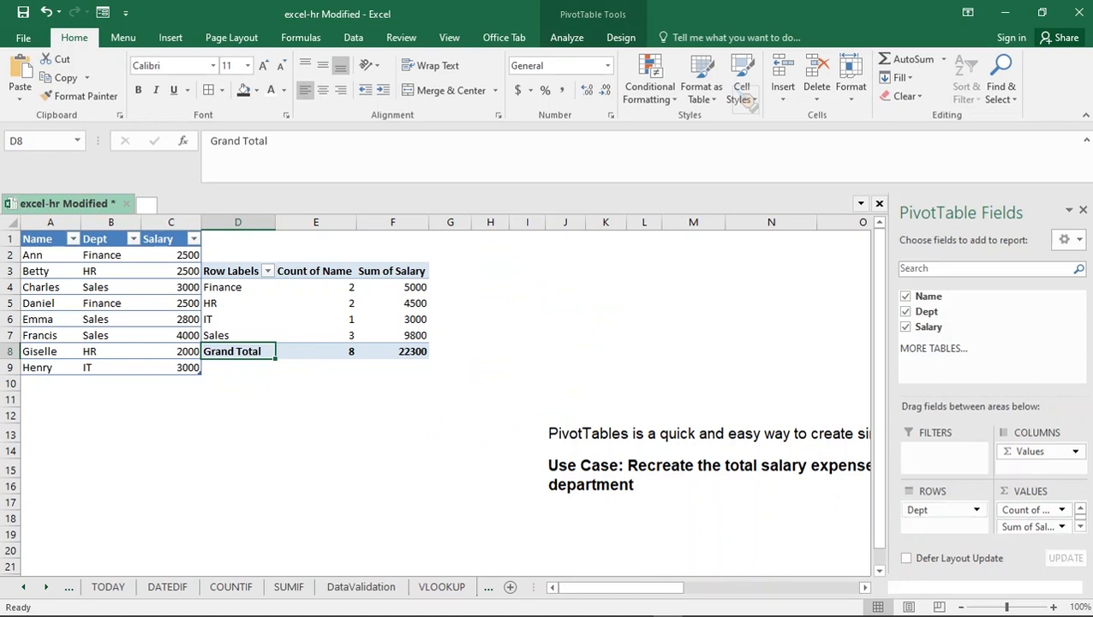
left_click_drag(941, 509, 1029, 504)
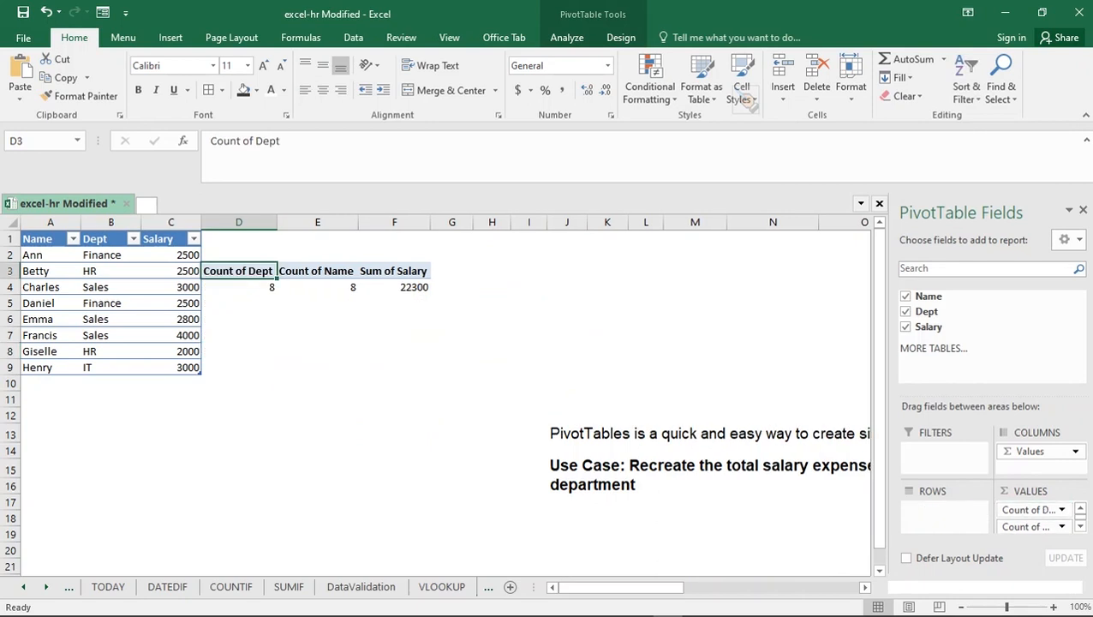
left_click_drag(1026, 526, 944, 513)
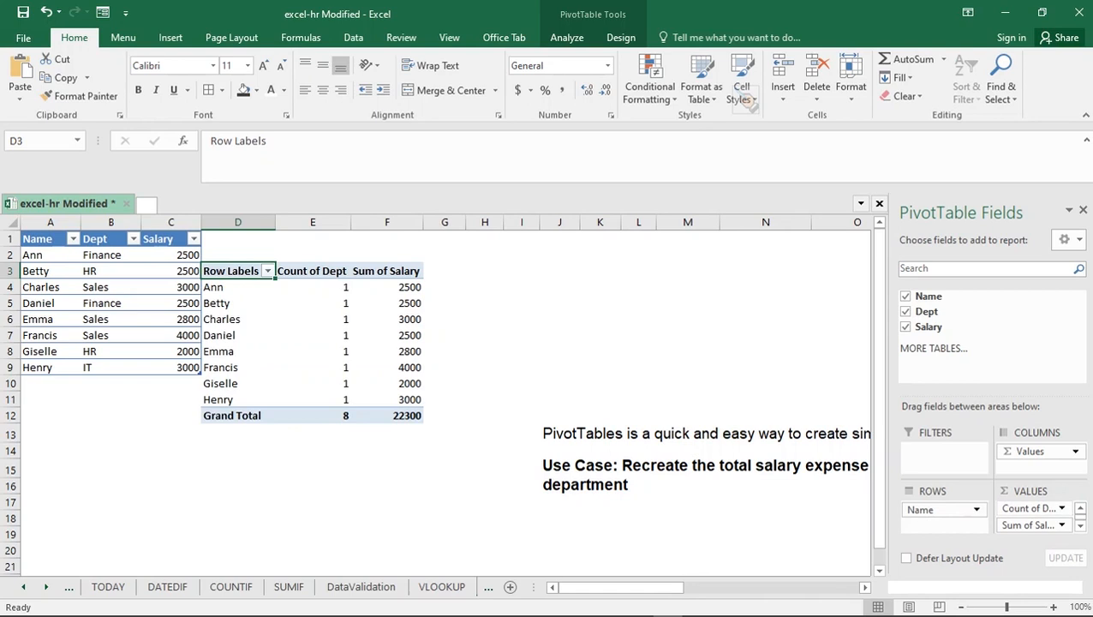
mouse_move(1032, 508)
left_mouse_down()
mouse_move(904, 528)
mouse_move(923, 511)
mouse_move(1028, 529)
left_mouse_up()
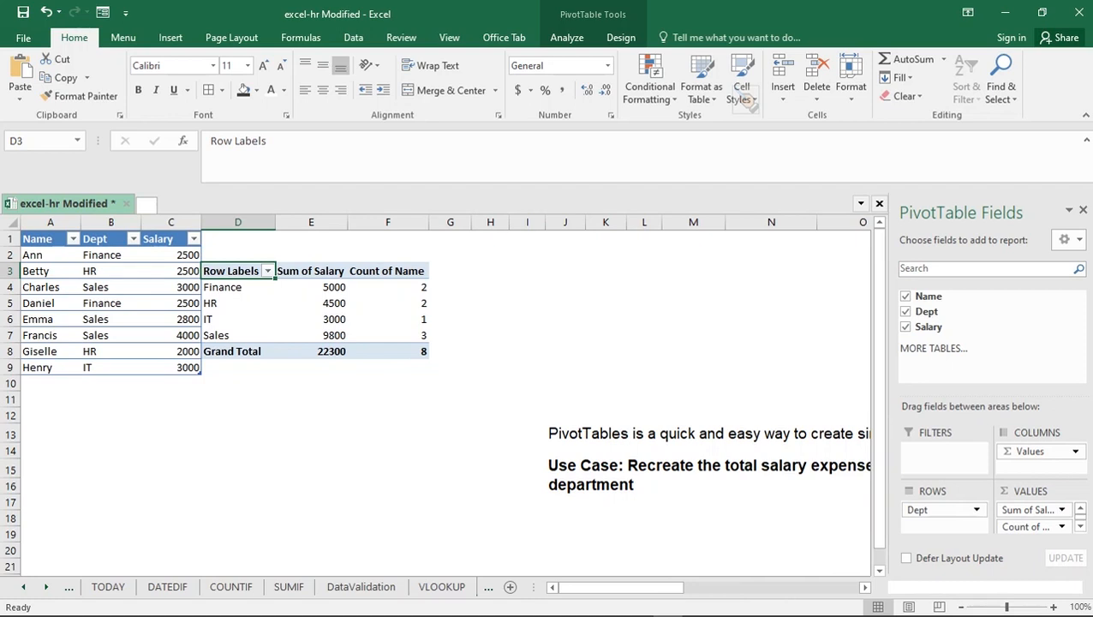
key("alt+Tab")
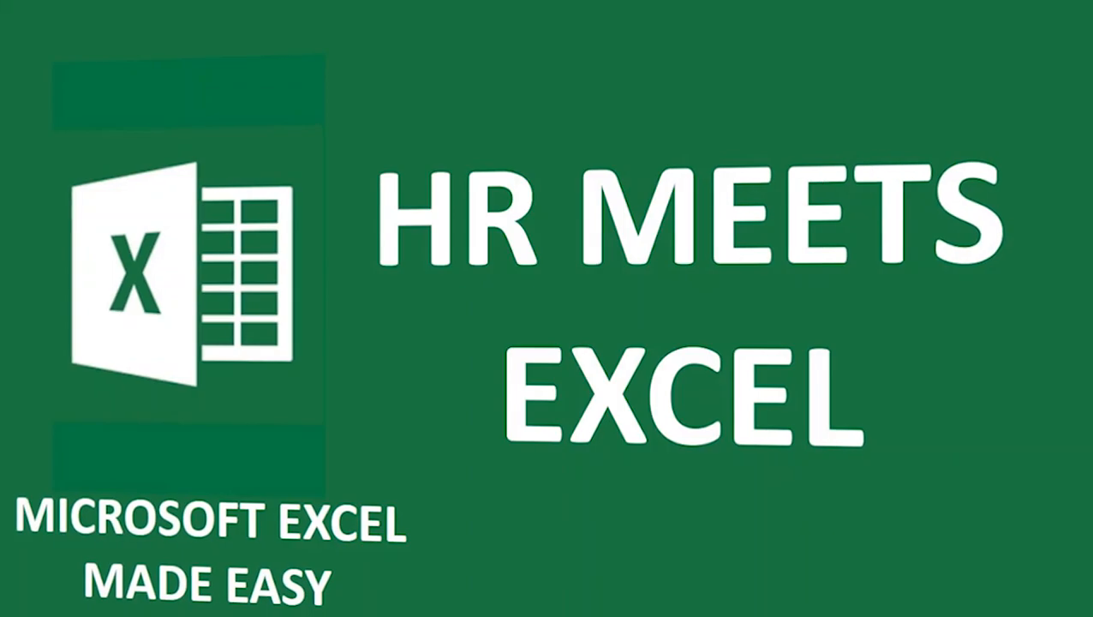